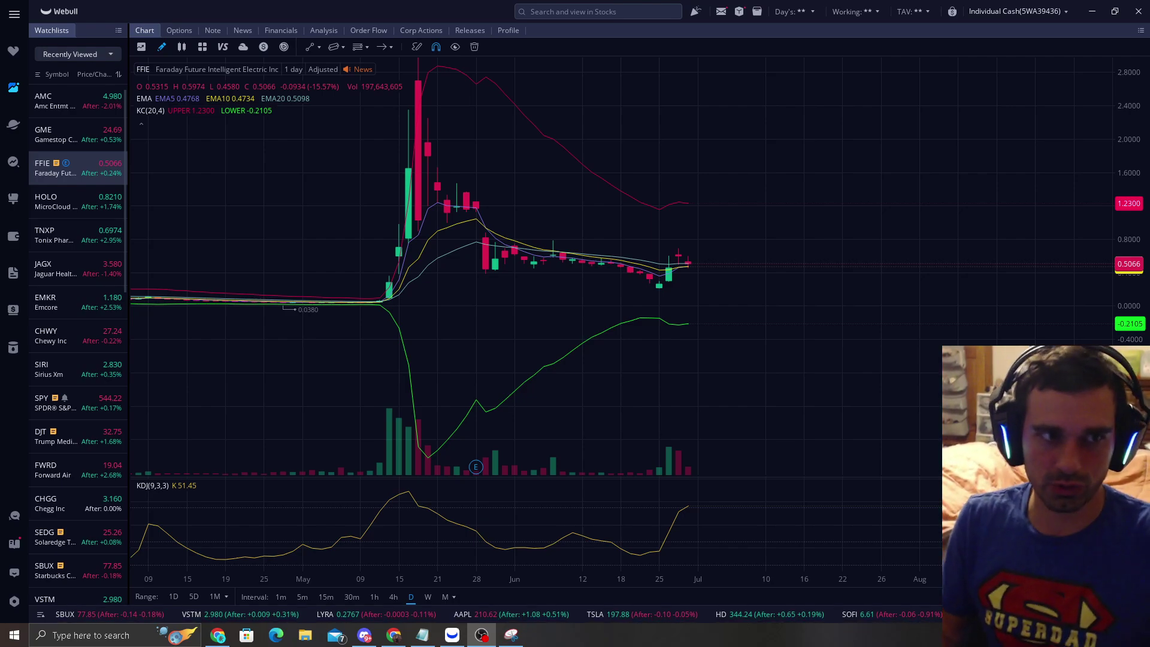
- Place a right-pointing arrow beside the mid-May price spike on the FFIE daily chart
drag(763, 150, 818, 150)
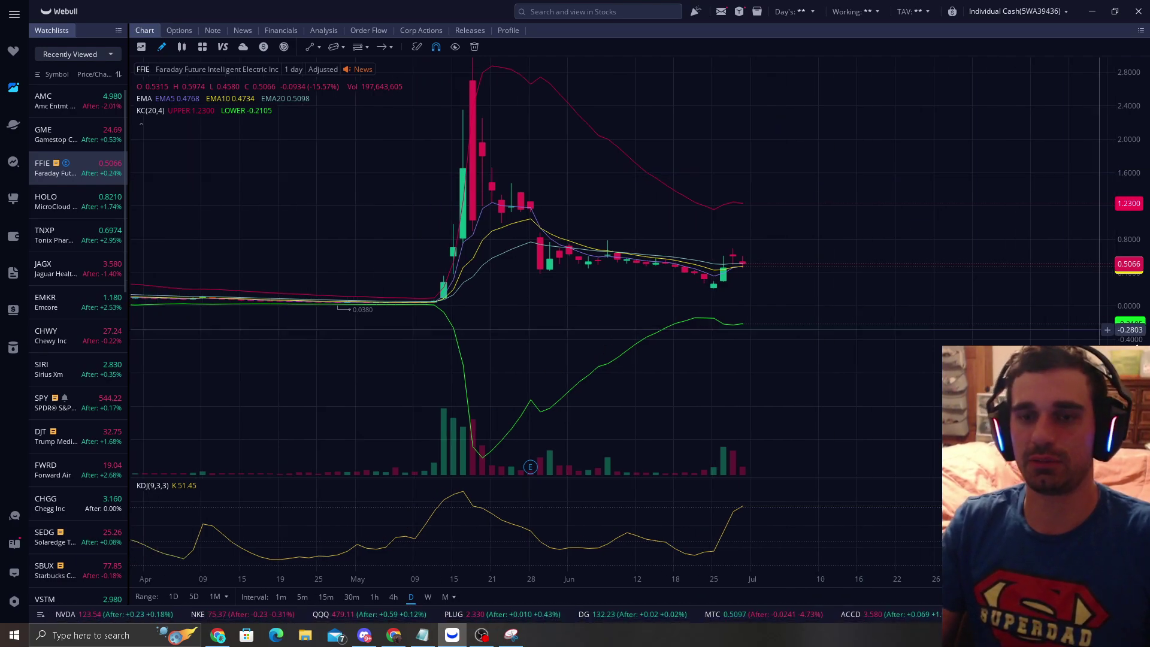
scroll(860, 312, up, 3)
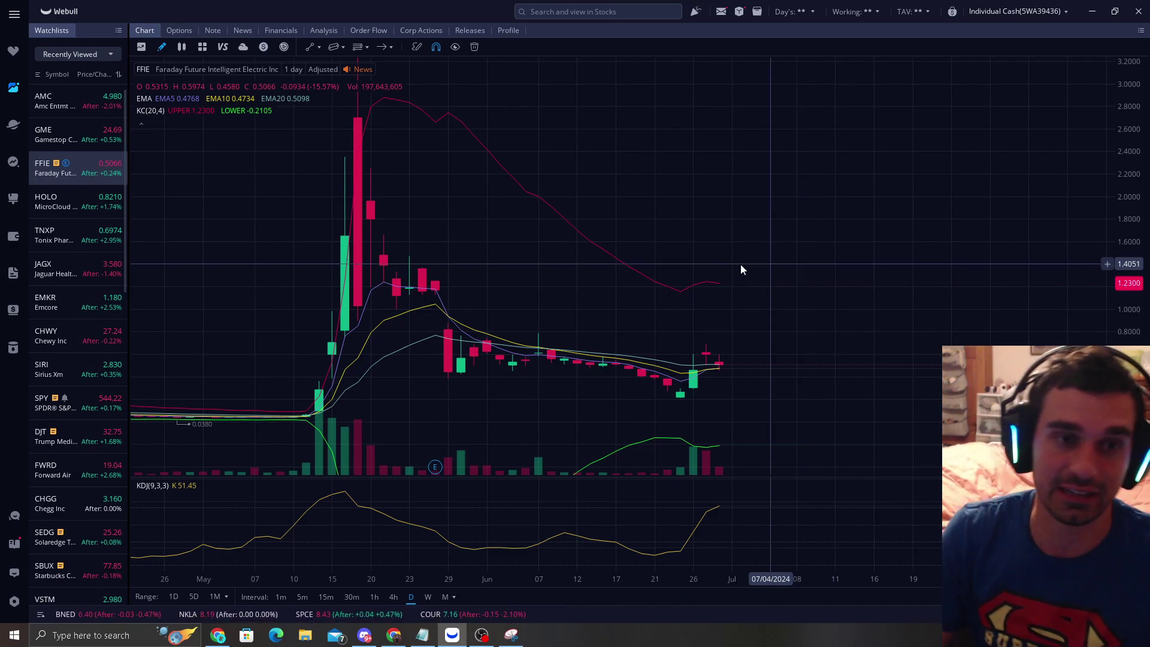
drag(357, 175, 540, 169)
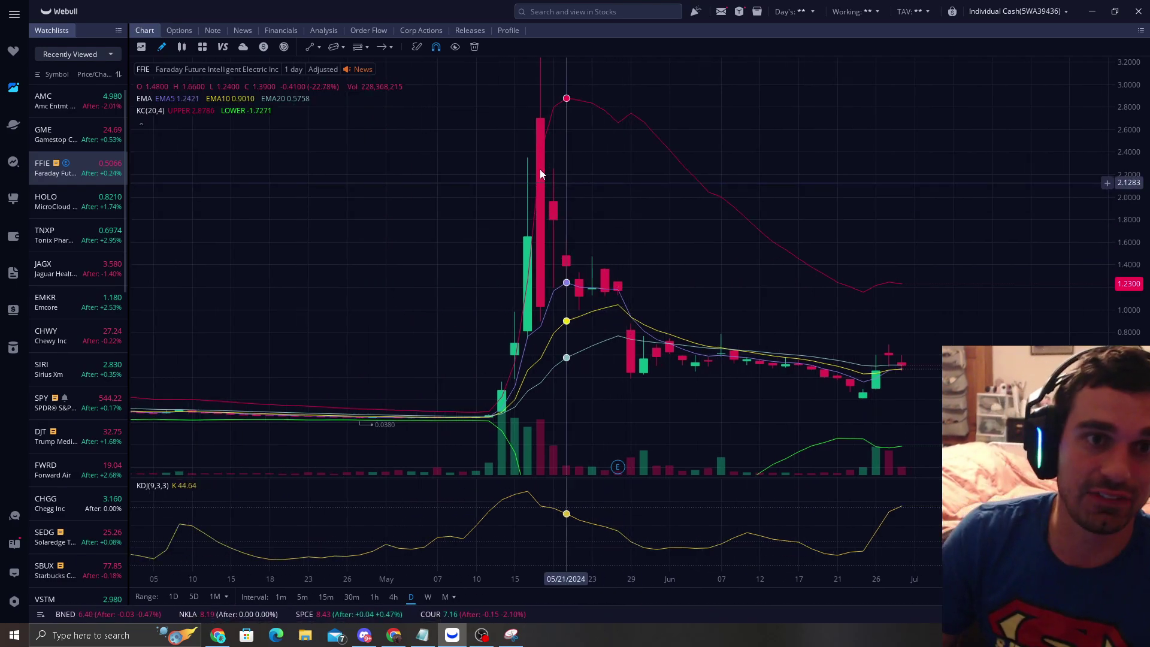
click(381, 52)
click(491, 228)
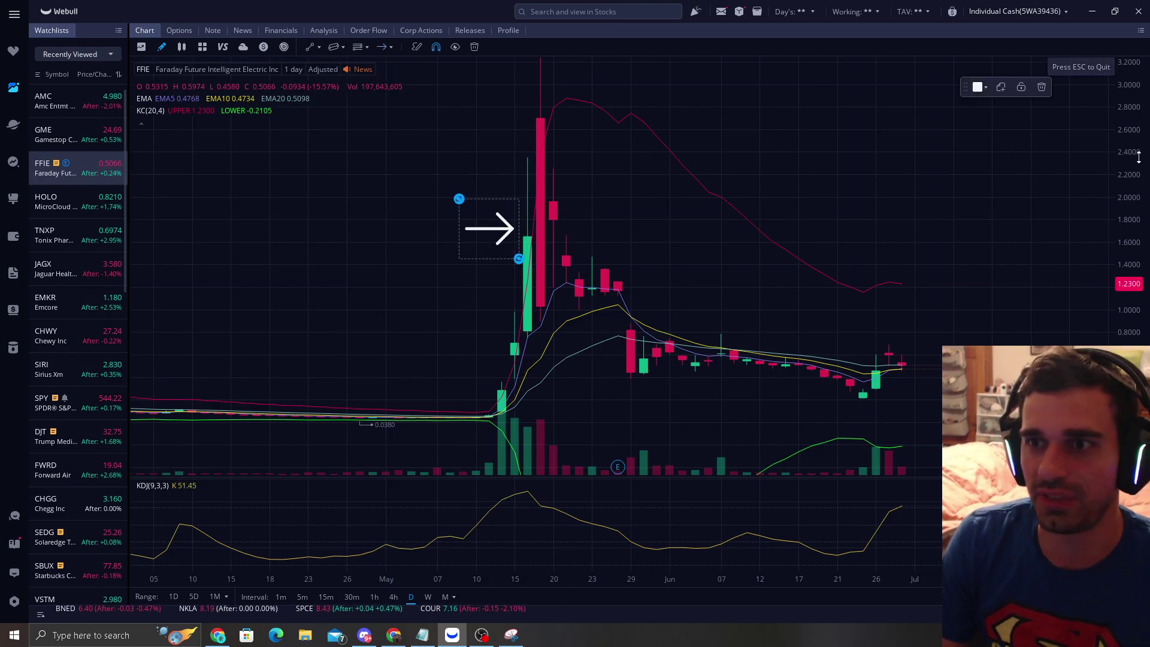
- Move the arrow beside the upper wick of the tallest mid-May candle so it points at the spike's high
drag(1138, 156, 1137, 246)
mouse_move(529, 254)
mouse_down()
mouse_move(414, 244)
mouse_move(409, 197)
mouse_up()
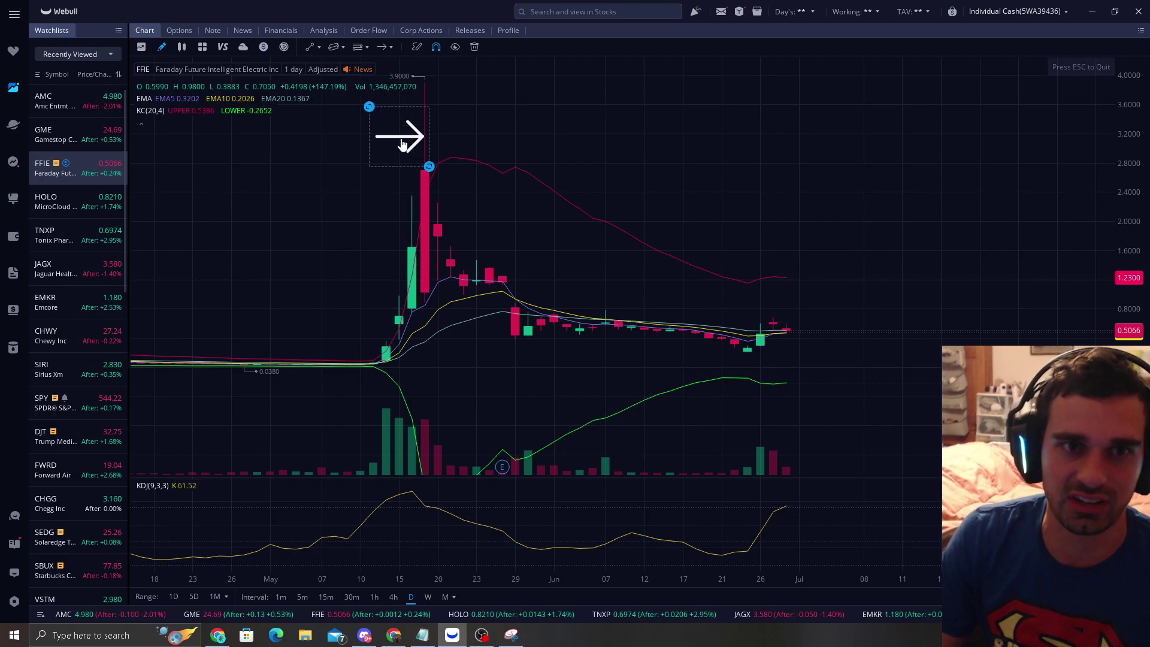
mouse_move(401, 147)
mouse_down()
mouse_move(348, 334)
mouse_move(388, 146)
mouse_up()
drag(622, 115, 641, 132)
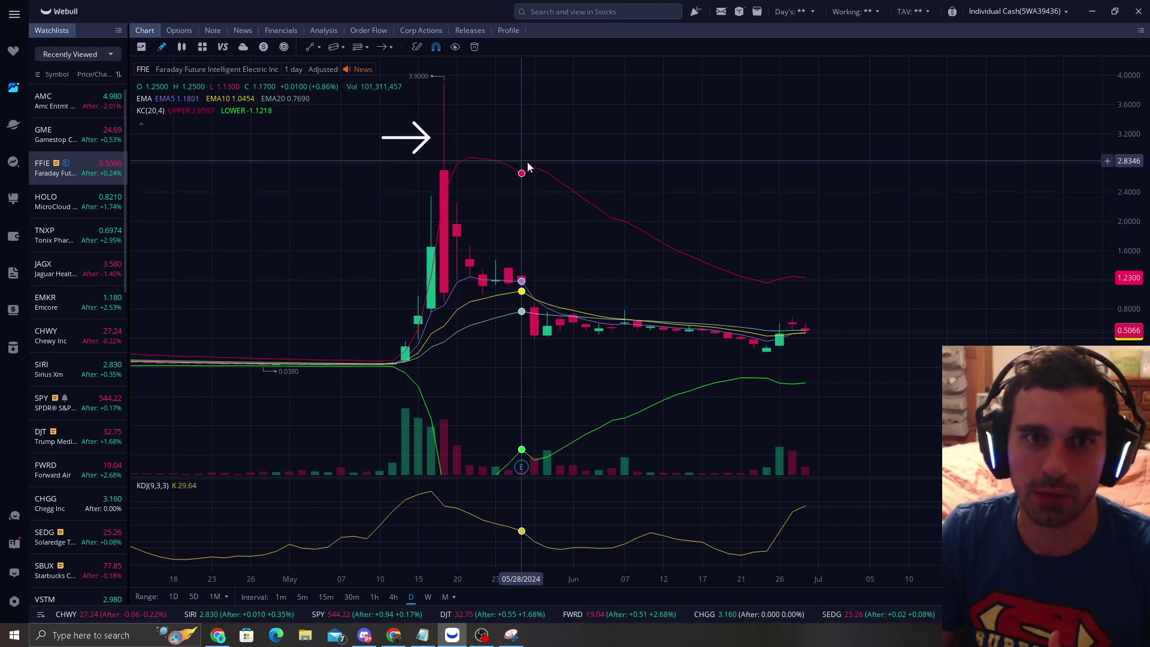
drag(487, 133, 494, 191)
drag(419, 200, 419, 154)
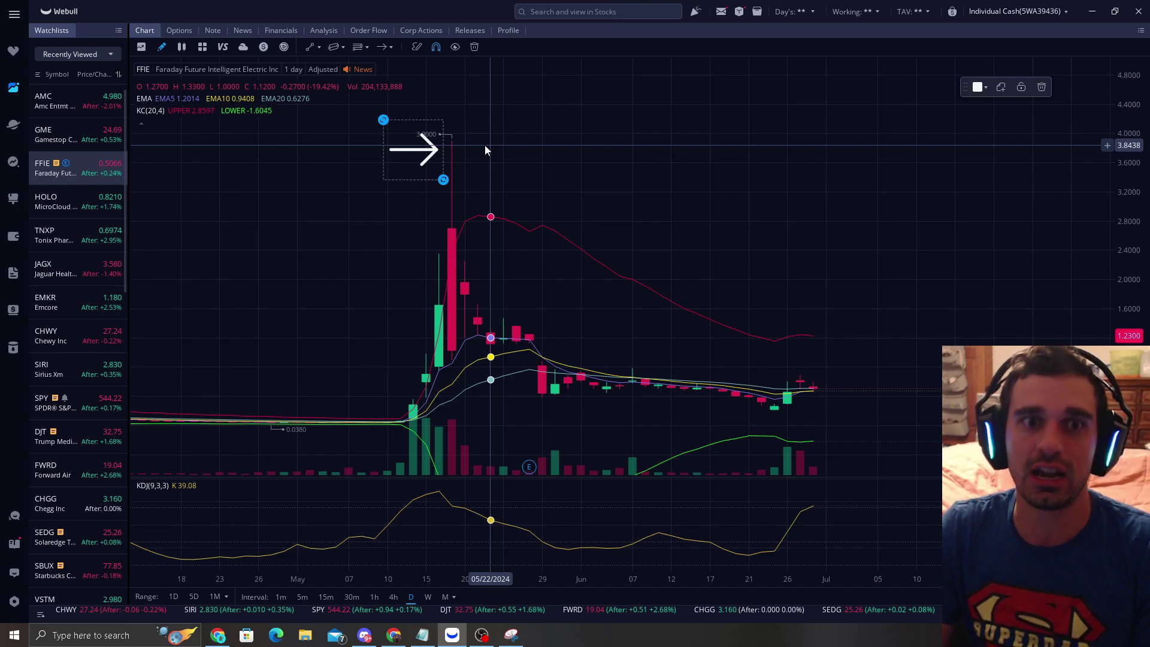
click(487, 145)
click(422, 134)
- Move the arrow down to the late-May candles following the spike and delete it
mouse_move(443, 190)
mouse_down()
mouse_move(471, 306)
mouse_move(564, 287)
mouse_move(488, 258)
mouse_move(518, 278)
mouse_up()
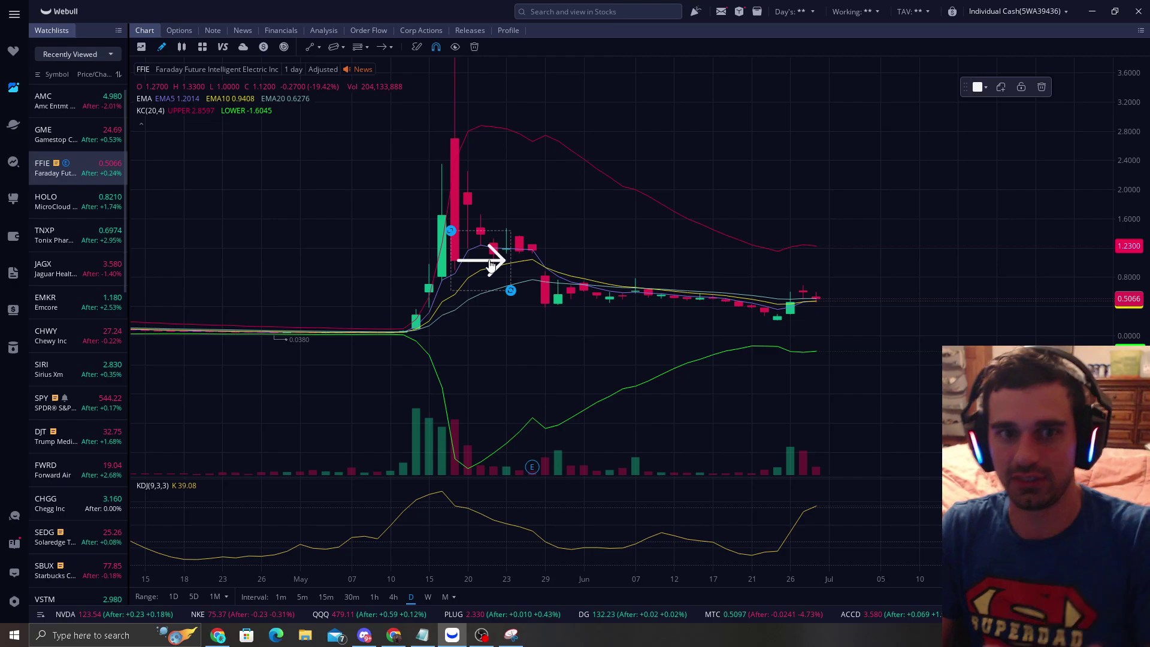
mouse_move(492, 264)
mouse_down()
mouse_move(527, 260)
mouse_move(520, 279)
mouse_up()
click(1041, 87)
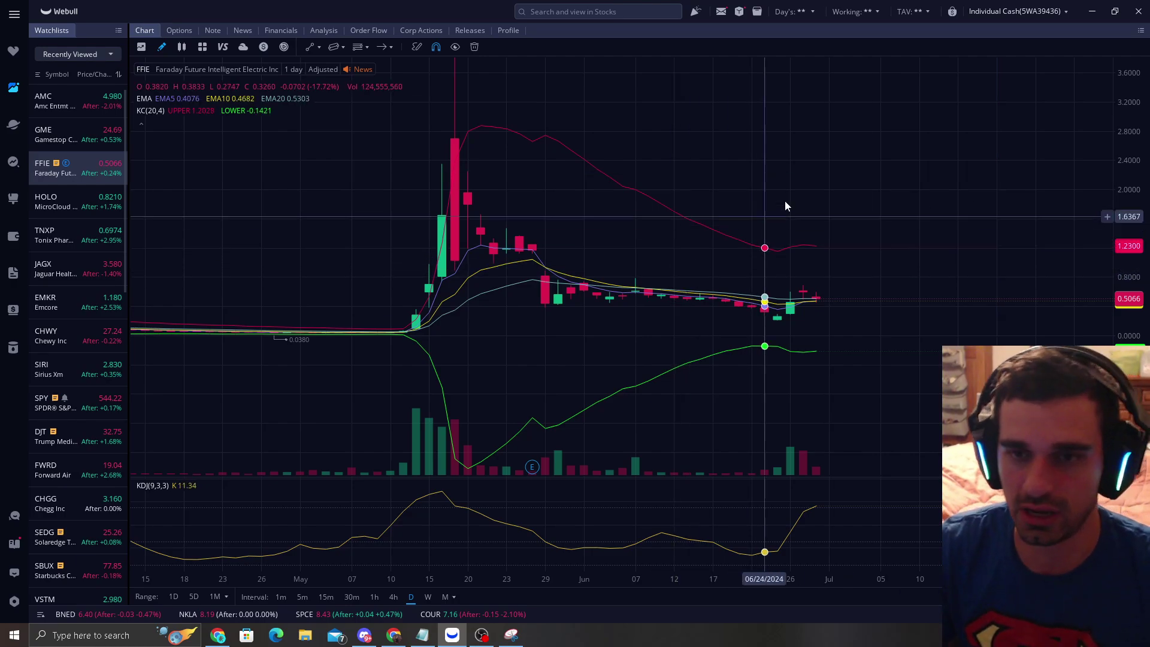
- Examine FFIE's daily price action from the mid-May spike through the May 29 drop to late June
drag(772, 181, 787, 145)
mouse_move(1124, 157)
mouse_down()
mouse_move(1125, 133)
mouse_move(1124, 152)
mouse_up()
scroll(600, 182, up, 3)
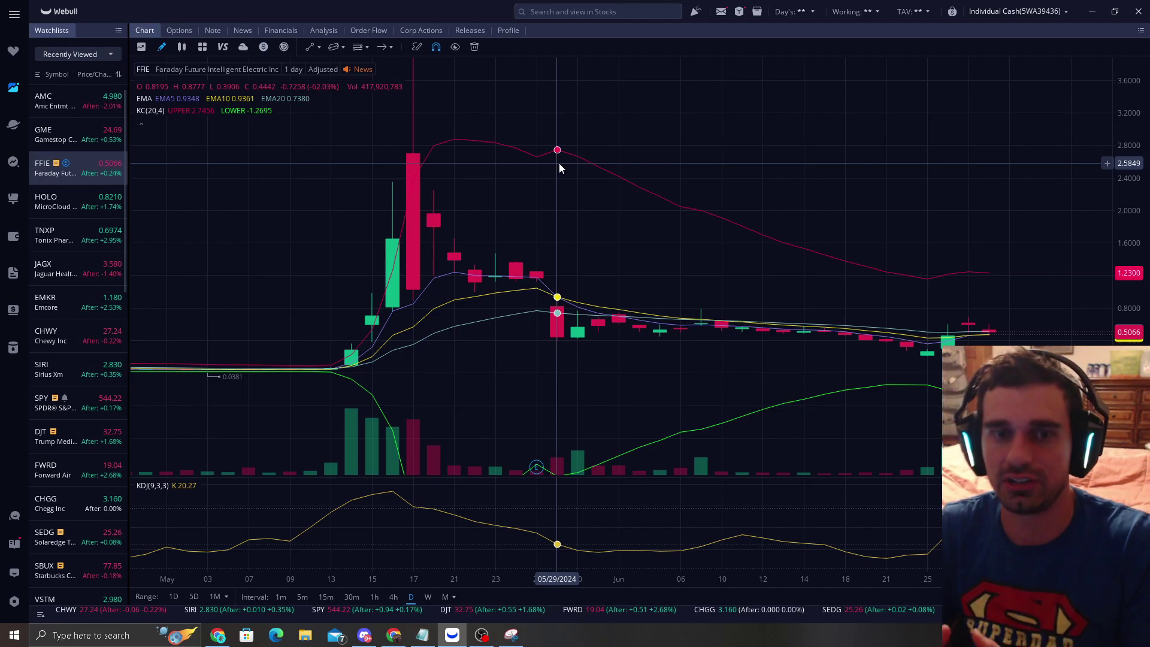
drag(620, 217, 536, 166)
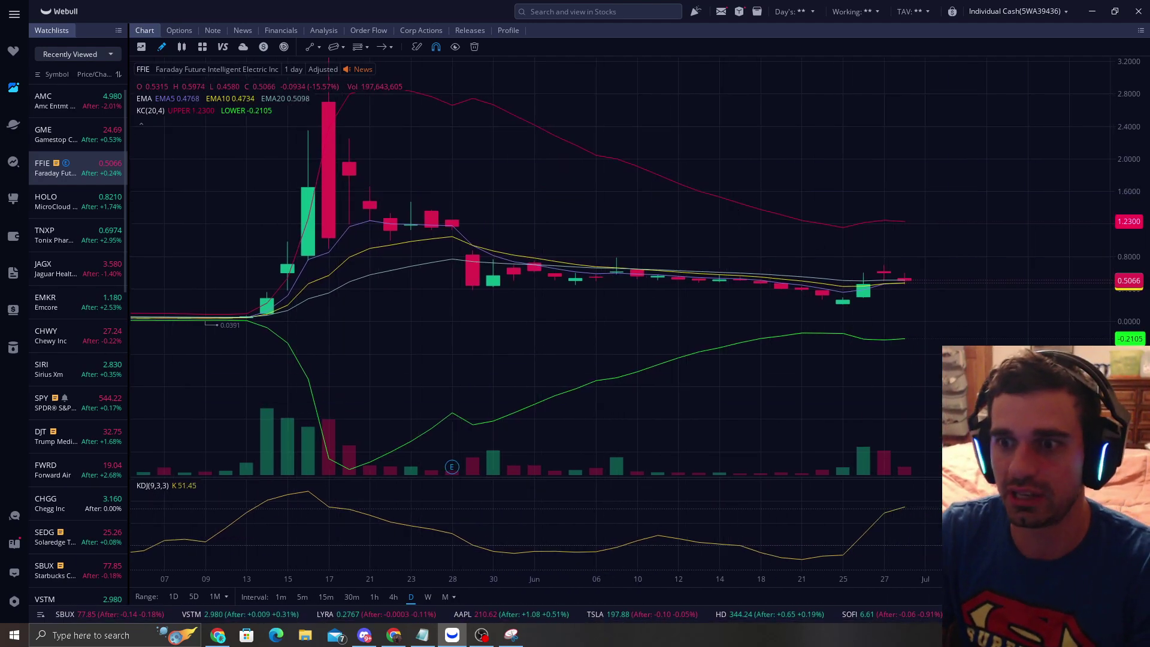
drag(1129, 400, 1129, 328)
scroll(928, 288, down, 2)
drag(1126, 183, 1126, 137)
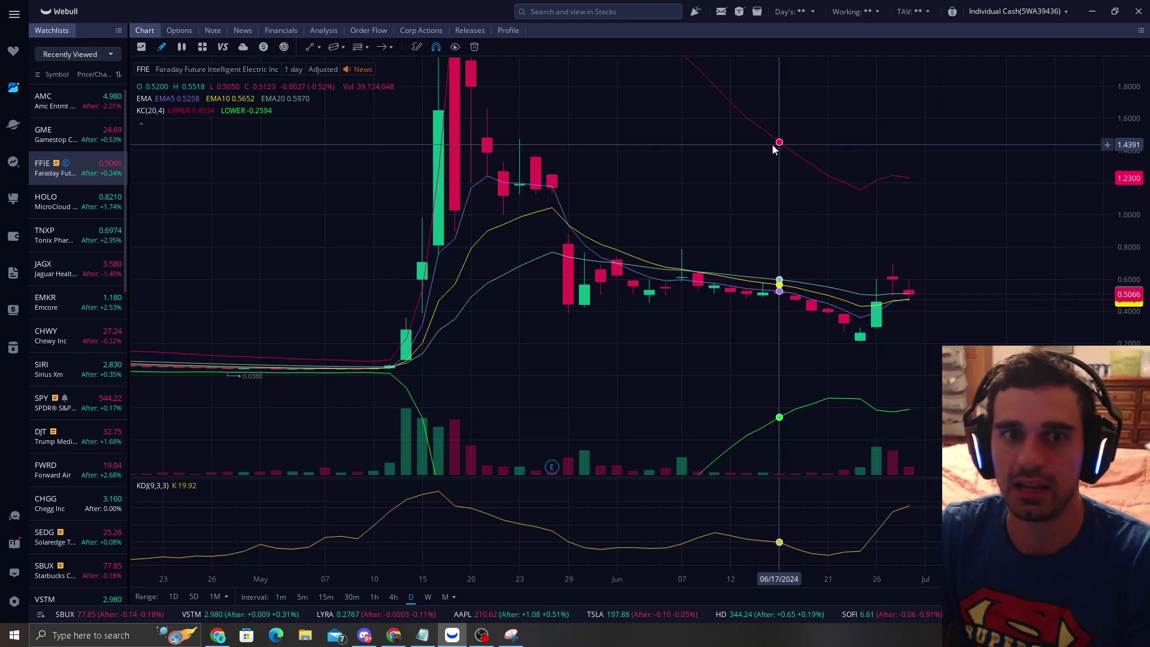
drag(771, 149, 749, 278)
mouse_move(545, 102)
mouse_down()
mouse_move(529, 183)
mouse_move(536, 114)
mouse_up()
drag(550, 202, 487, 78)
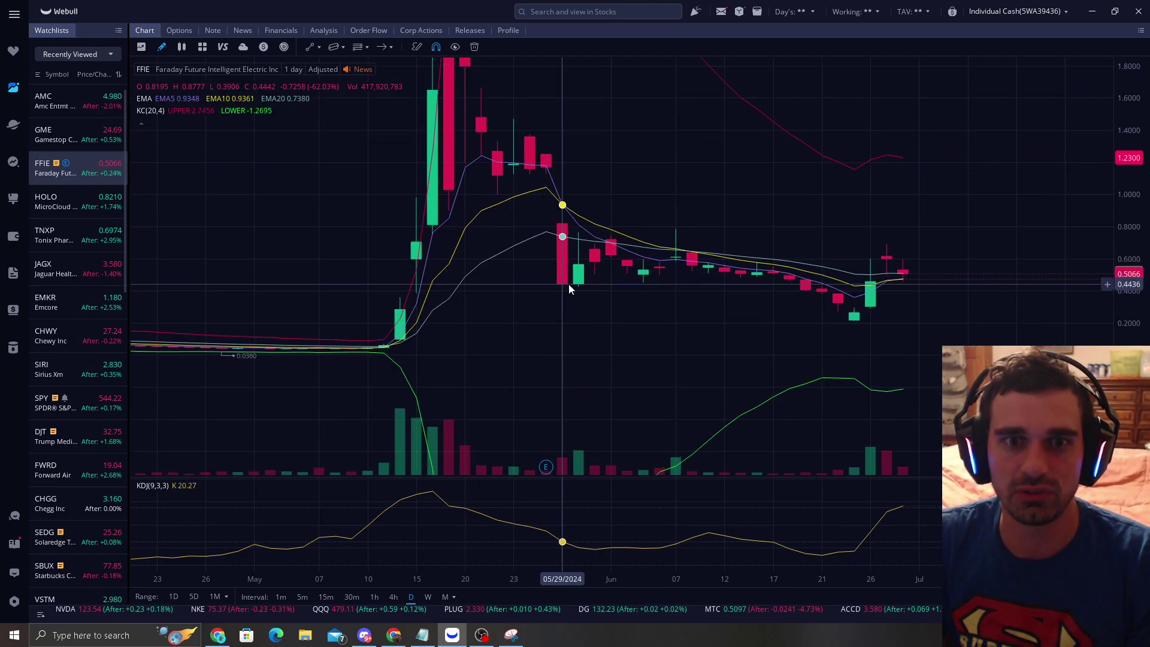
drag(569, 285, 602, 216)
drag(1113, 121, 1113, 182)
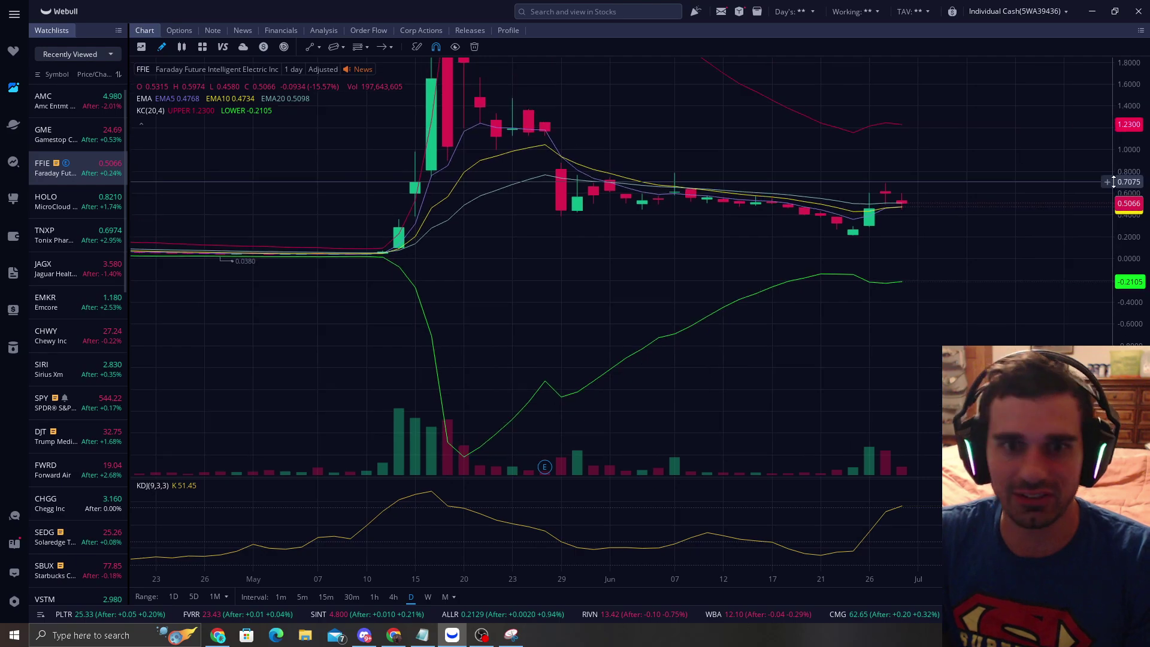
- Place an upward-pointing arrow under the lower Keltner Channel line around its late-May dip
click(382, 48)
drag(532, 393, 591, 453)
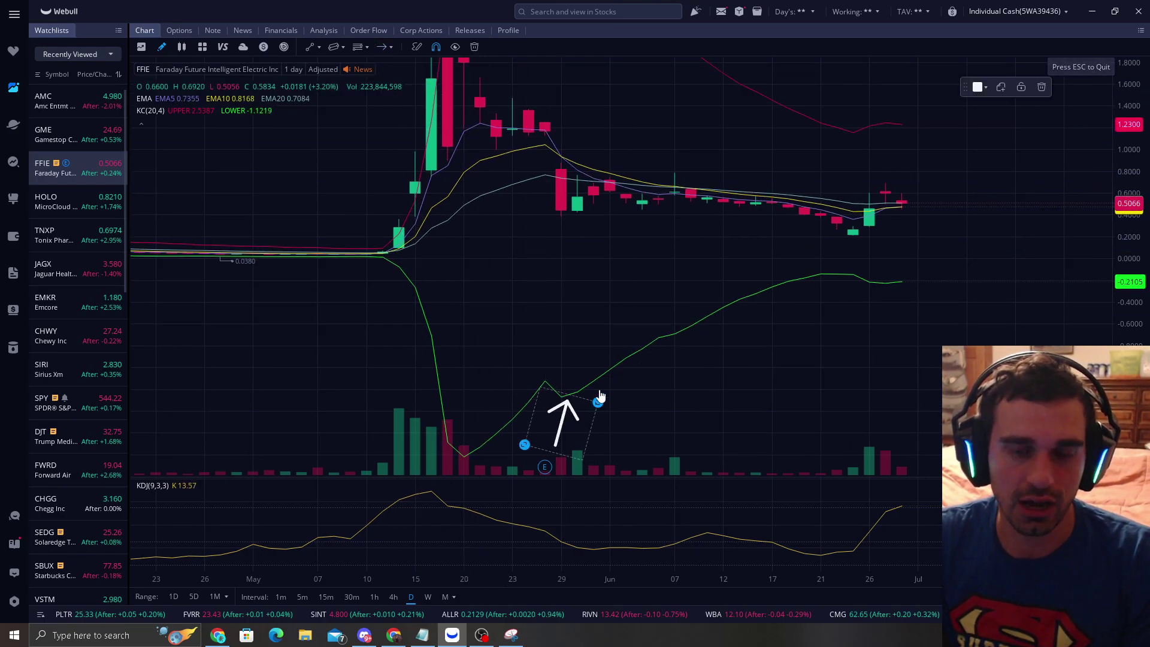
drag(559, 341, 615, 336)
drag(617, 427, 726, 362)
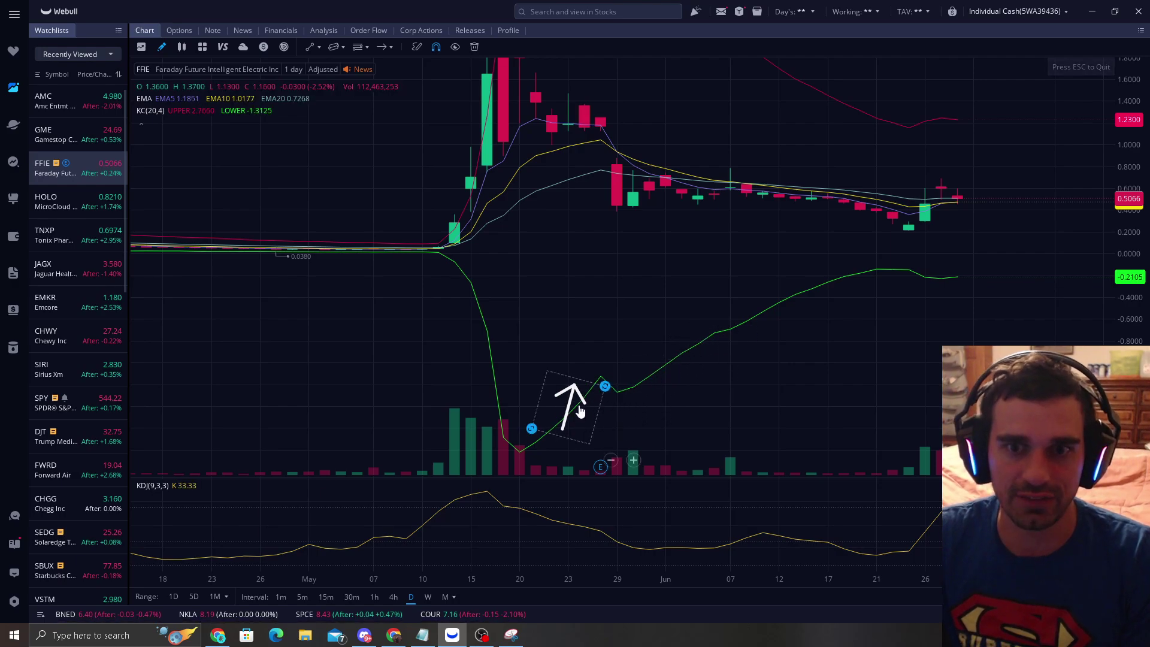
drag(609, 402, 717, 359)
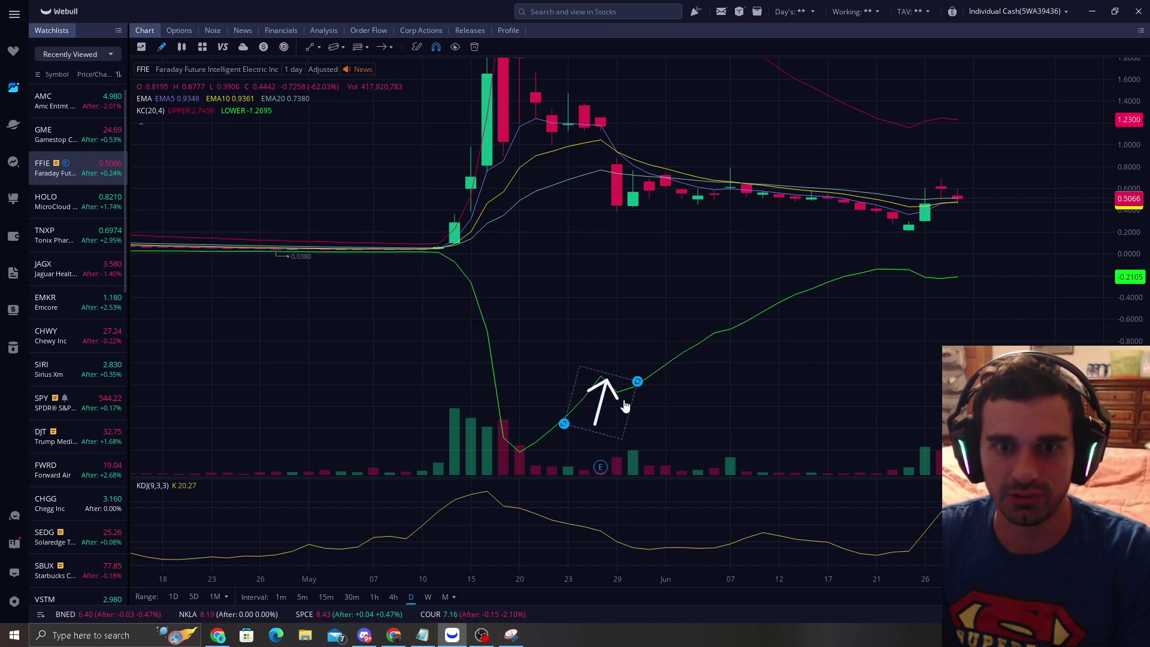
- Move the arrow to the steep mid-May fall of the lower Keltner Channel line and delete it
mouse_move(625, 406)
mouse_down()
mouse_move(512, 401)
mouse_move(510, 370)
mouse_up()
drag(619, 199, 620, 429)
drag(623, 297, 624, 122)
drag(552, 381, 552, 302)
mouse_move(487, 347)
mouse_down()
mouse_move(522, 389)
mouse_move(587, 405)
mouse_move(812, 285)
mouse_move(937, 282)
mouse_move(964, 258)
mouse_move(958, 274)
mouse_move(854, 276)
mouse_move(659, 394)
mouse_move(476, 353)
mouse_up()
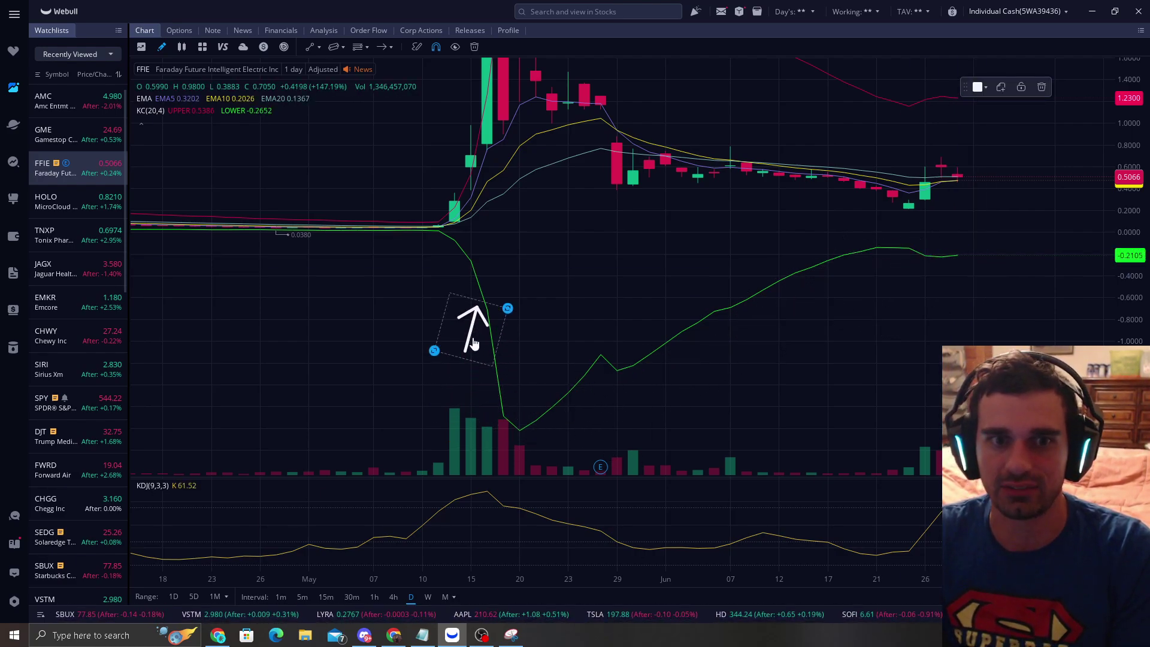
click(1041, 87)
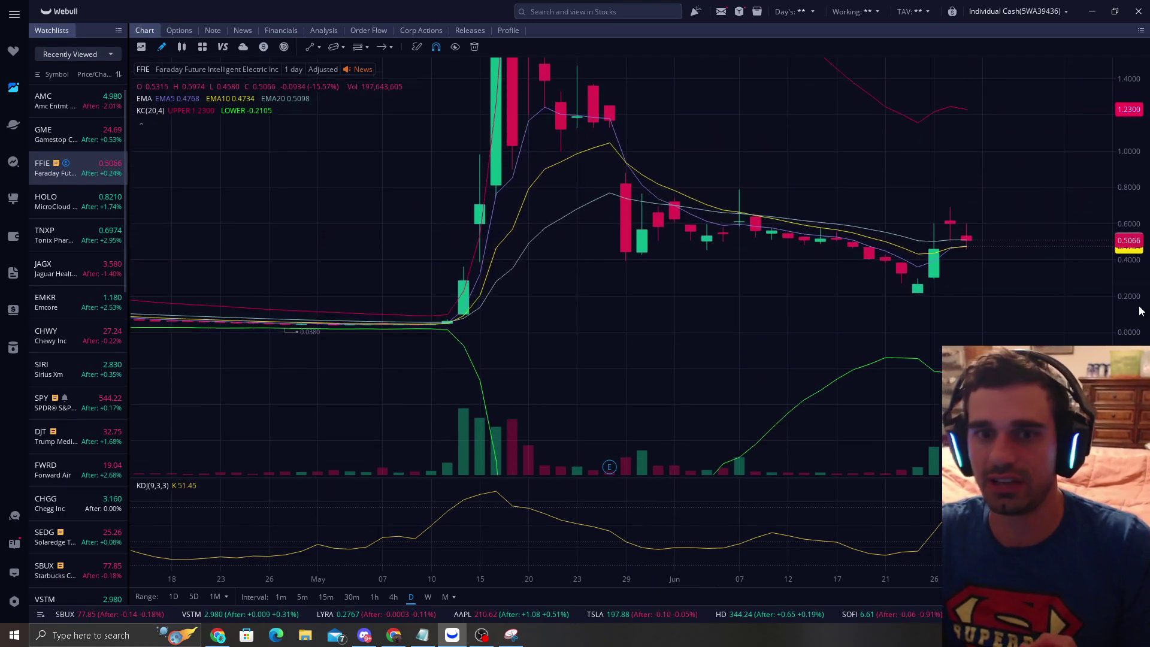
- Examine the candles and moving averages after the May spike at several price and time scales
drag(1139, 304, 1139, 289)
scroll(747, 128, up, 3)
drag(773, 109, 783, 232)
scroll(783, 232, down, 2)
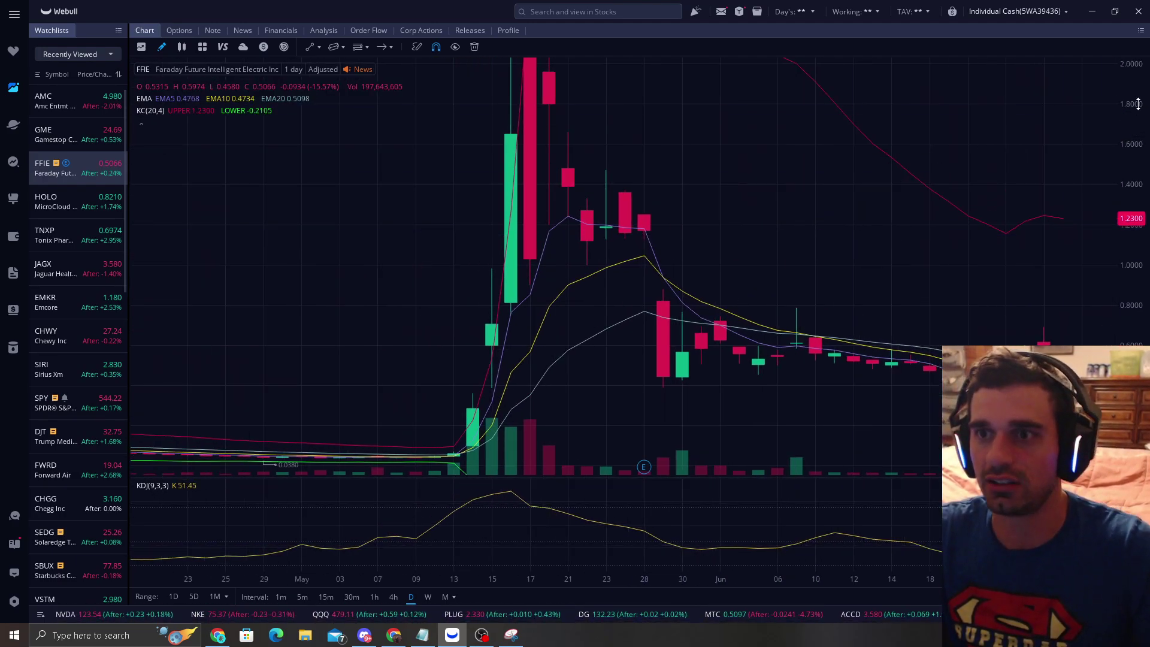
drag(1137, 103, 1138, 180)
scroll(572, 167, up, 2)
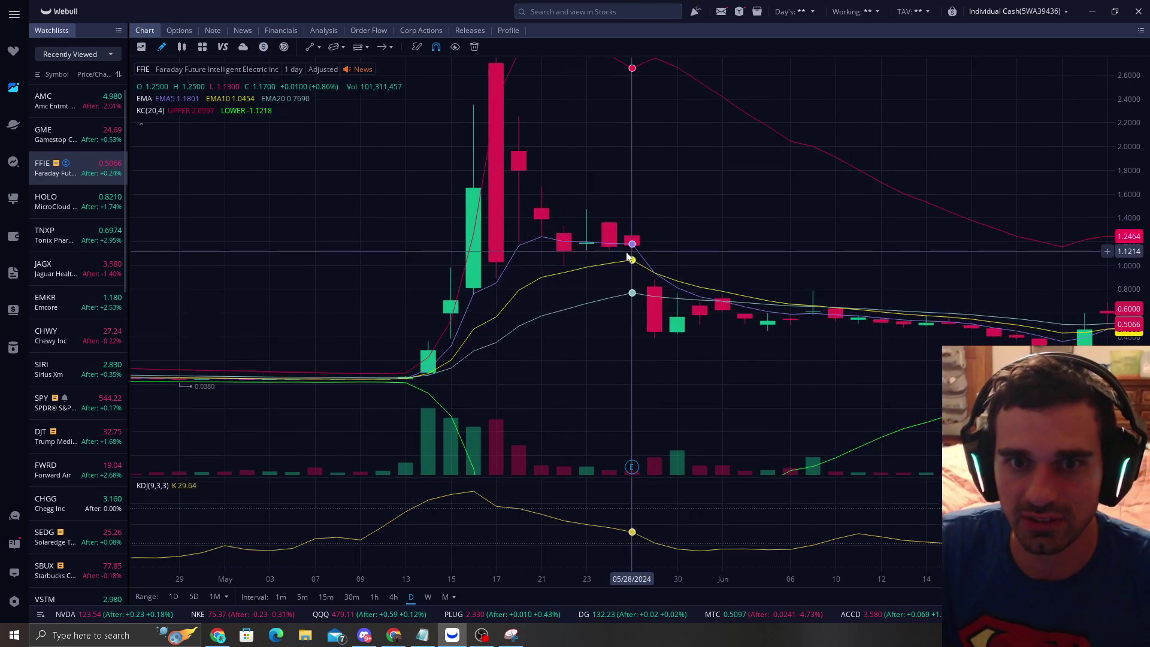
drag(1132, 317, 1132, 264)
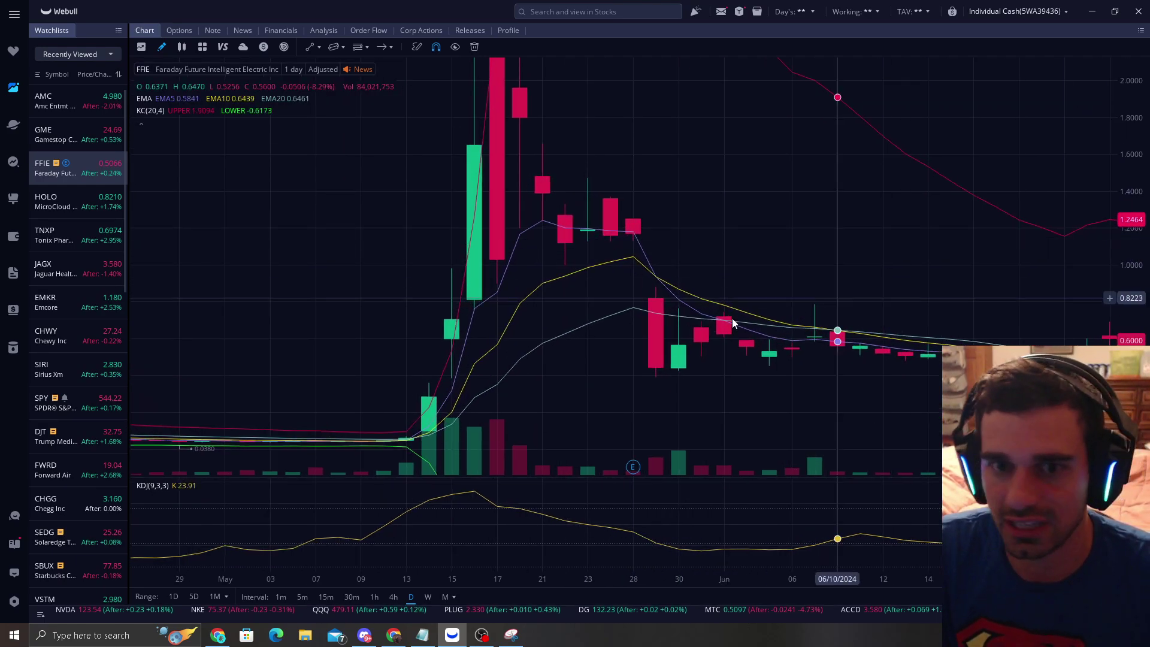
scroll(693, 325, up, 3)
scroll(713, 315, down, 3)
drag(1133, 108, 1133, 201)
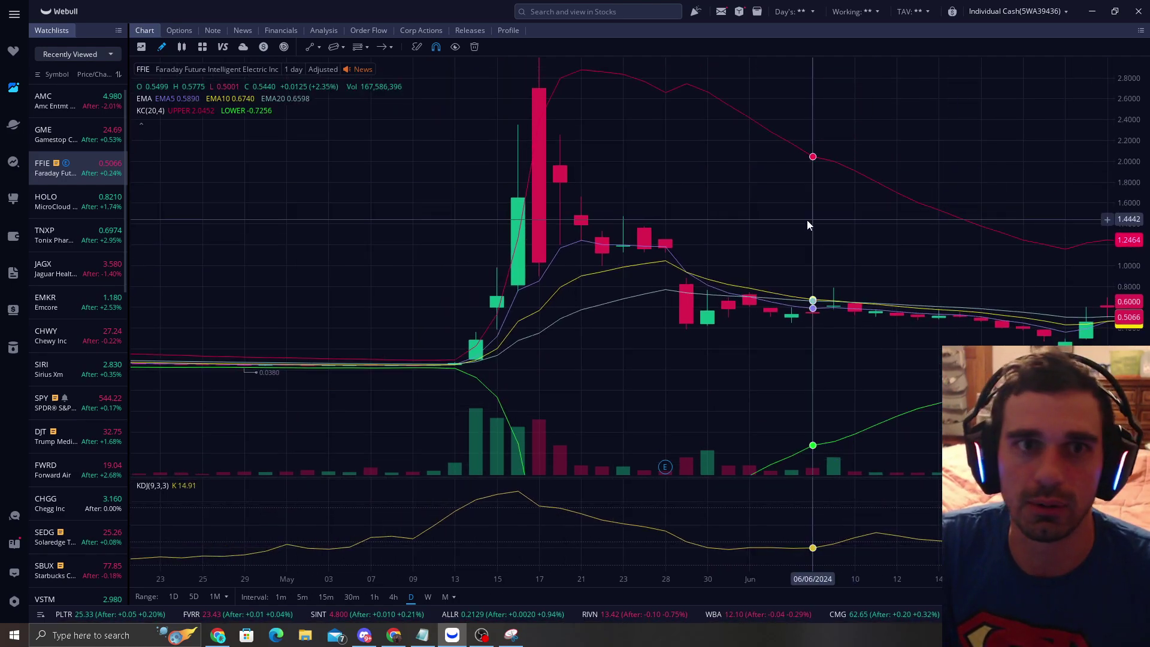
- Draw a descending three-line channel over the price decline from May 16 to about June 18
drag(807, 224, 621, 197)
click(334, 47)
click(374, 137)
click(829, 342)
drag(1131, 299, 1131, 210)
scroll(717, 287, up, 3)
drag(433, 178, 606, 179)
drag(484, 390, 484, 324)
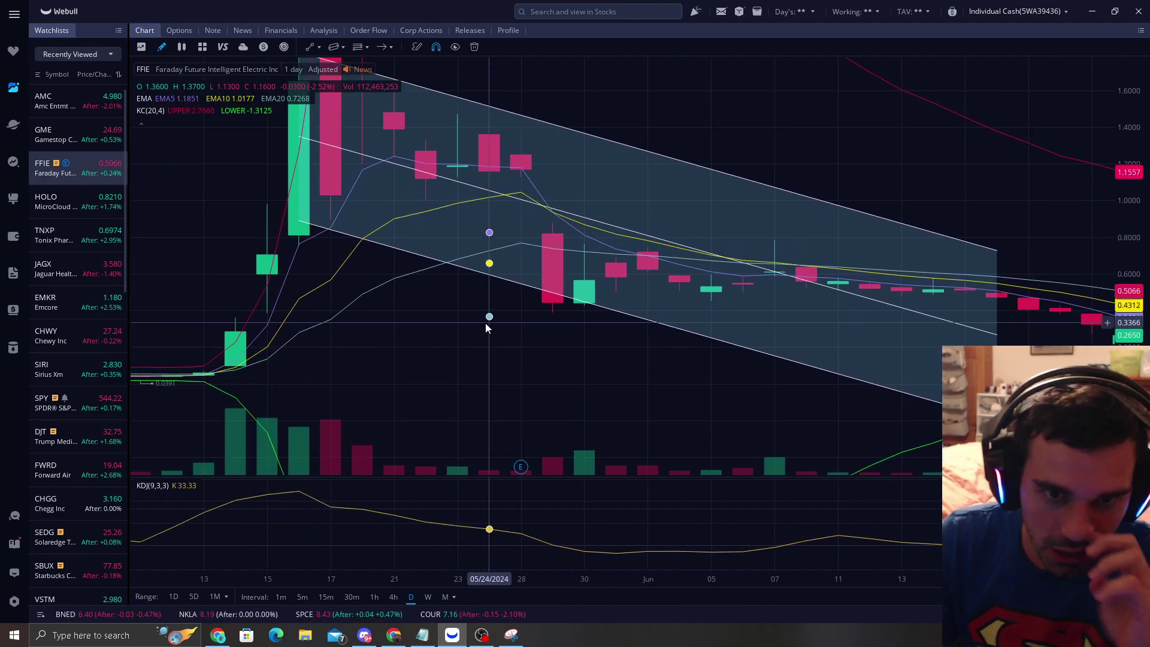
- Place an arrow at the May 29–30 candle lows near the channel's lower line, and move it to the early-June candles
click(377, 51)
drag(491, 284, 551, 345)
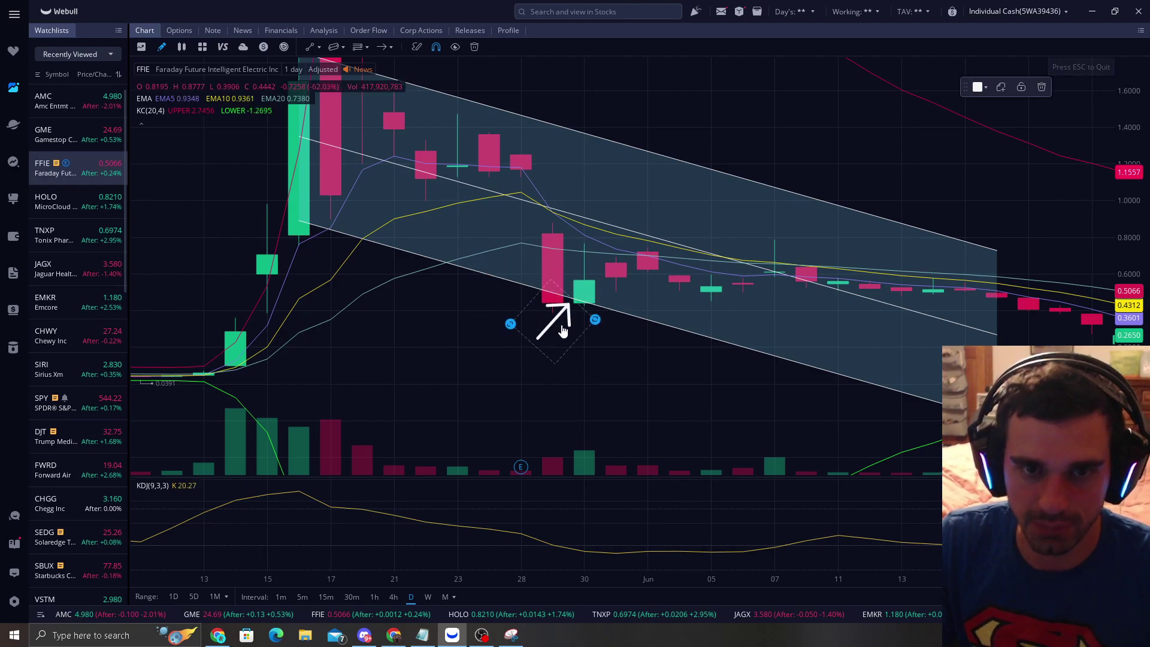
drag(564, 327, 563, 326)
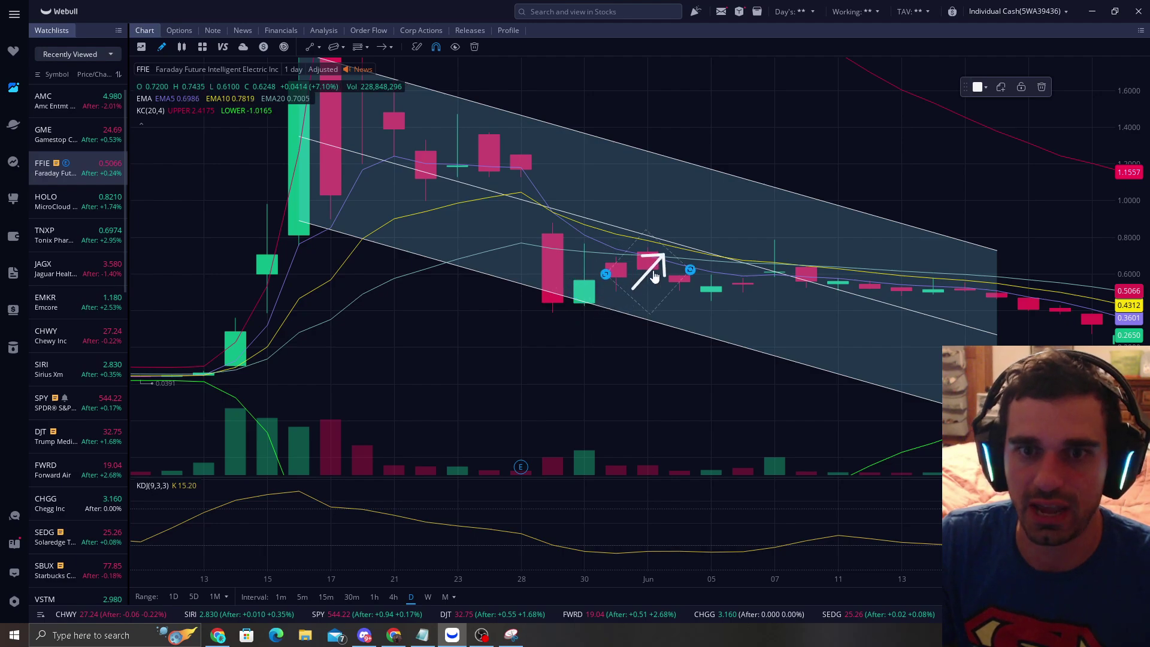
- Delete the arrow and the descending channel from the chart
click(1041, 87)
click(816, 201)
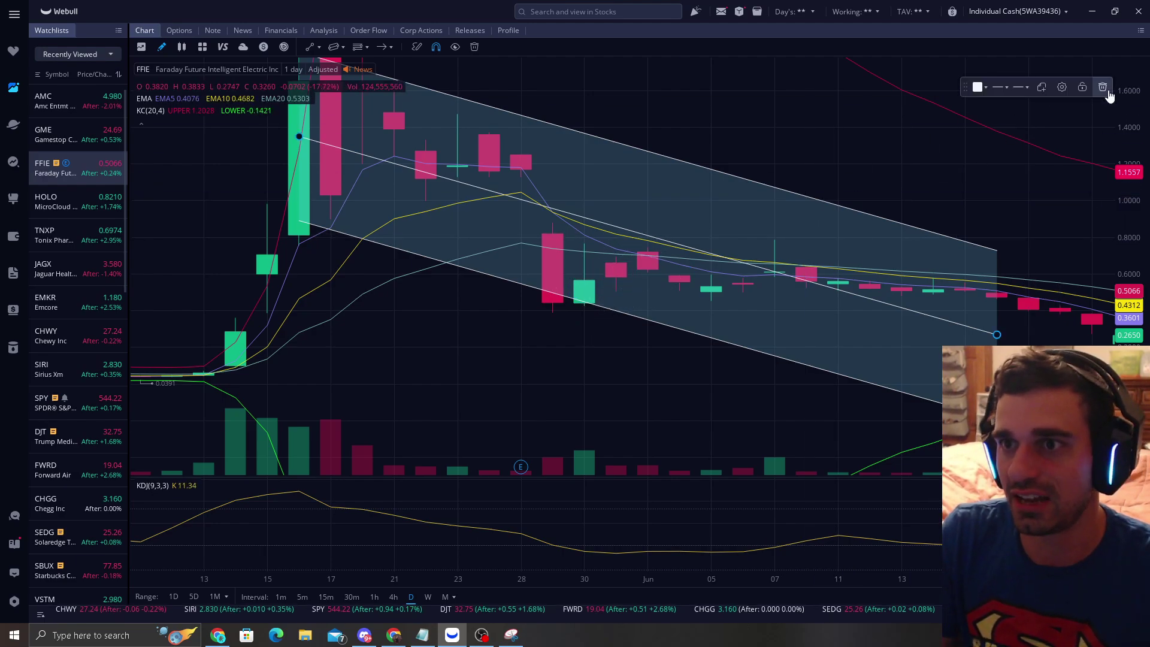
click(1103, 87)
- Place an arrow pointing at the low of the large red May 29 candle
scroll(787, 181, down, 2)
drag(773, 156, 654, 157)
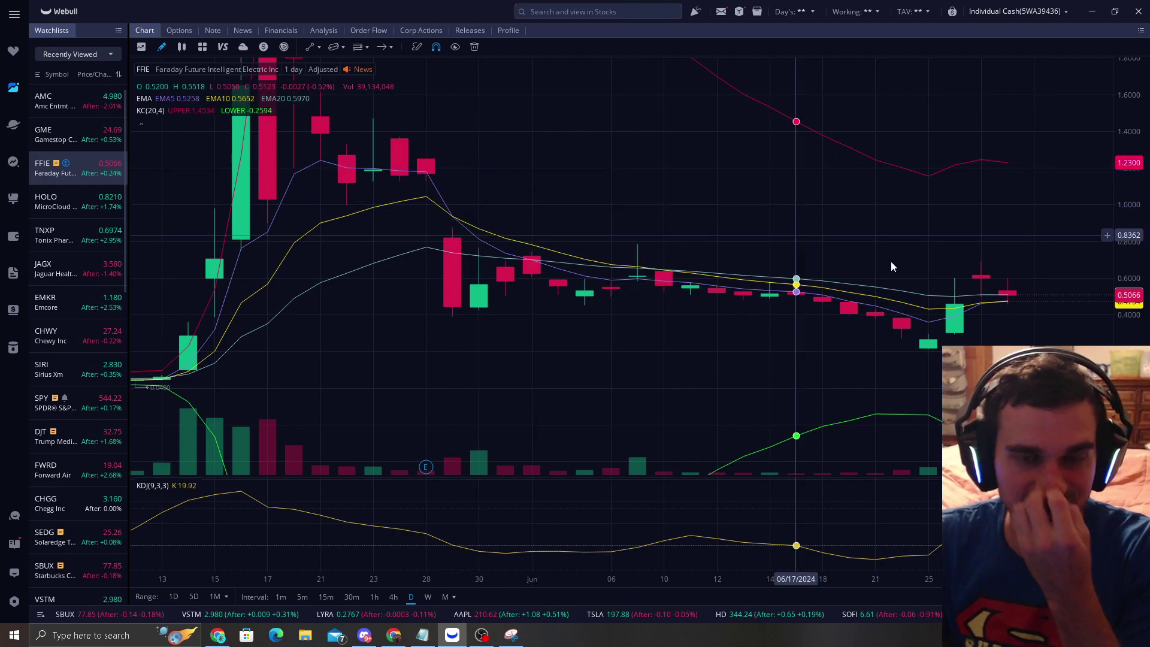
drag(1128, 419, 1128, 368)
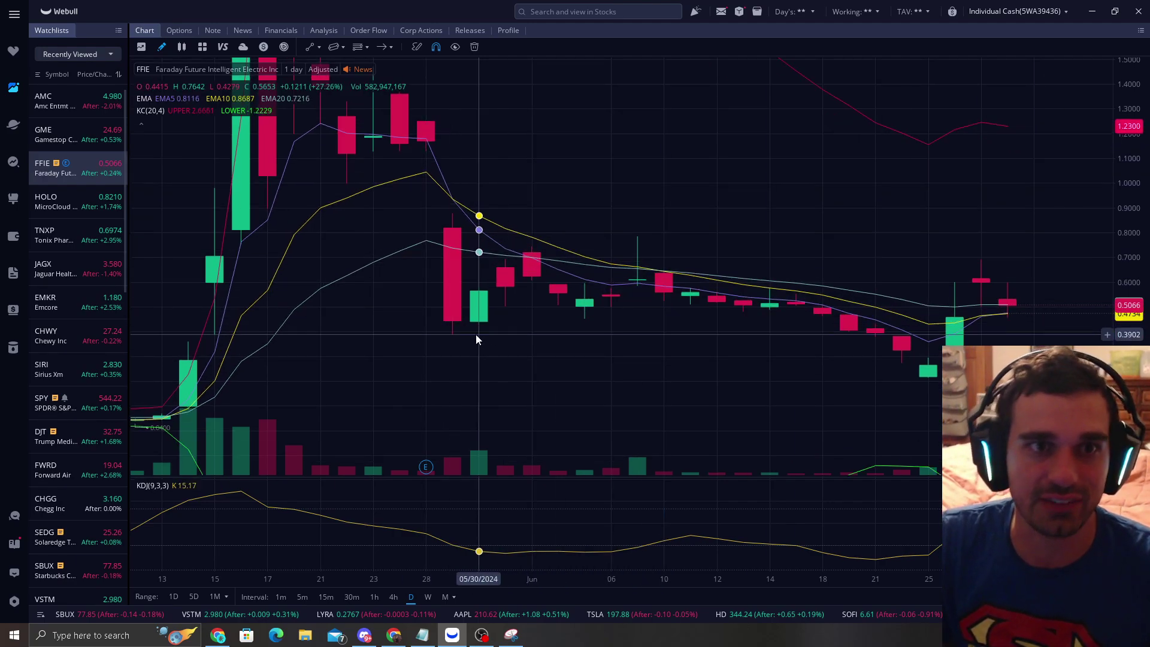
drag(477, 333, 478, 306)
click(382, 46)
click(430, 310)
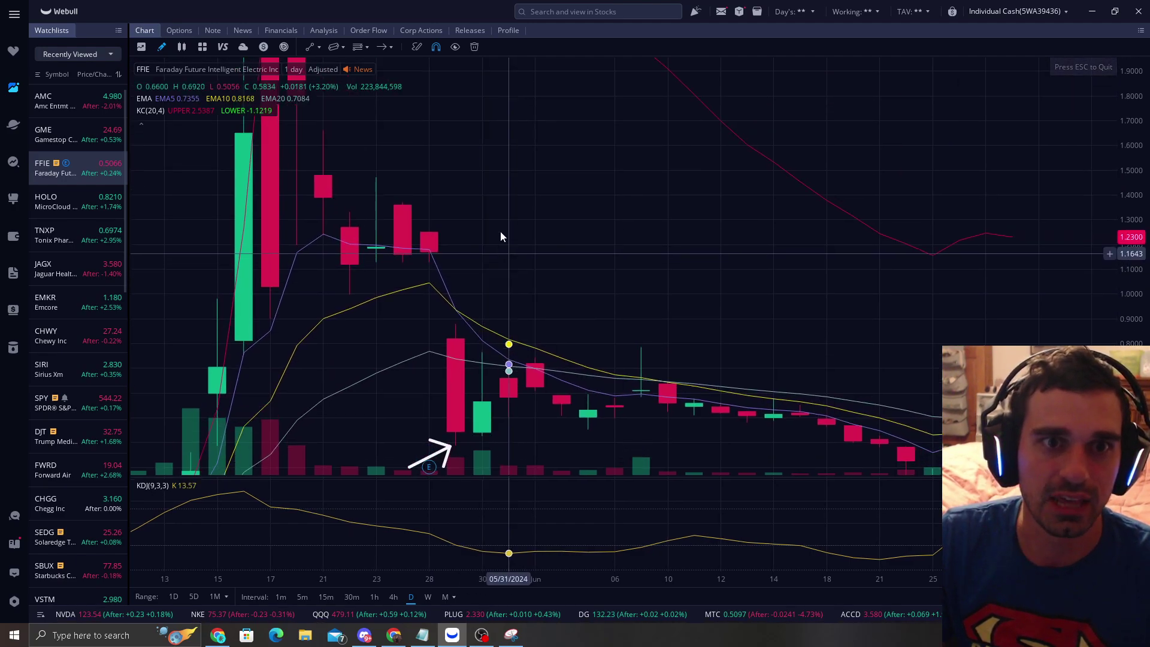
drag(433, 388, 329, 161)
drag(412, 265, 418, 376)
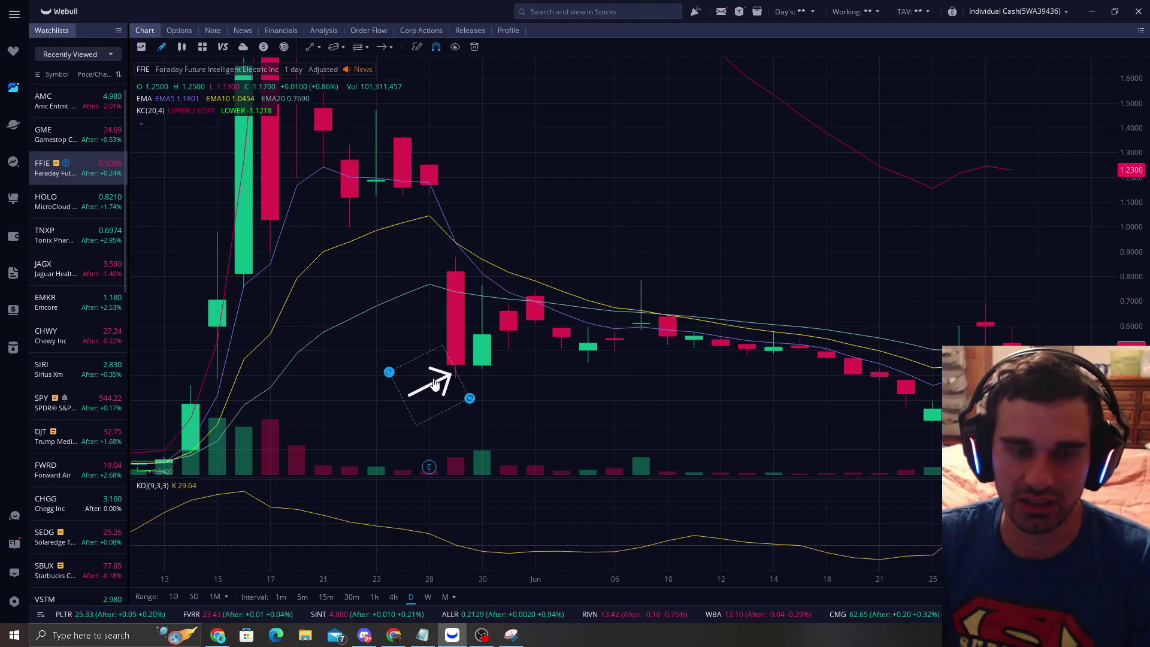
- Move the arrow to the June 3 candle's high and back to the May 29 candle's low
mouse_move(435, 384)
mouse_down()
mouse_move(462, 382)
mouse_move(467, 273)
mouse_move(503, 310)
mouse_up()
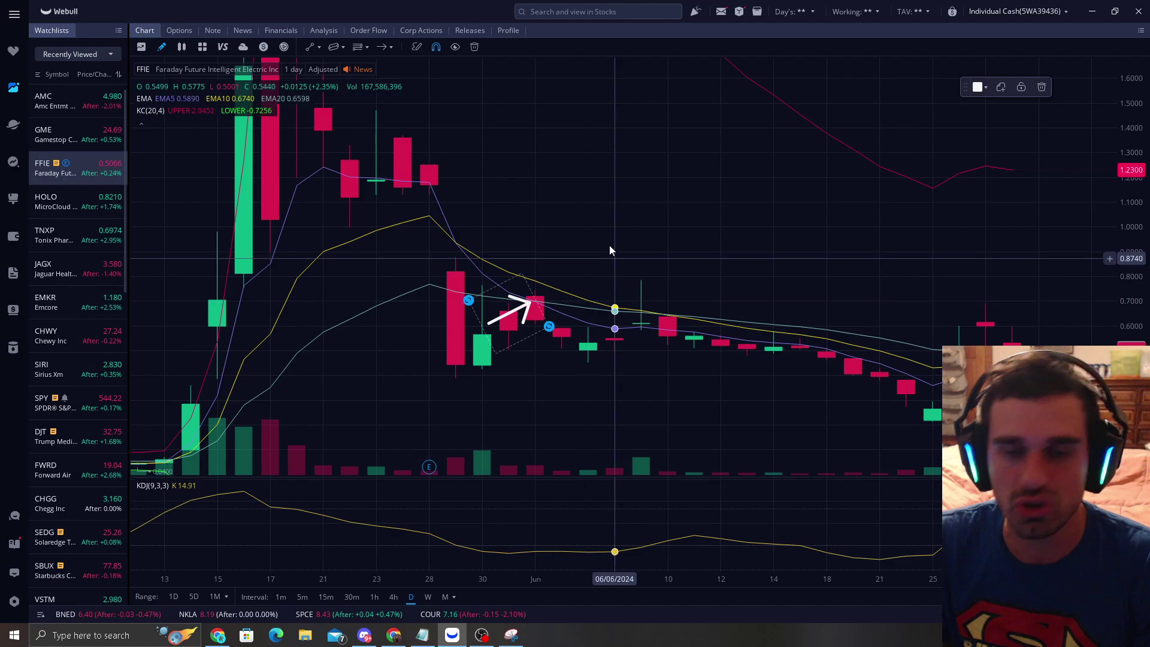
drag(607, 244, 606, 186)
drag(489, 274, 410, 347)
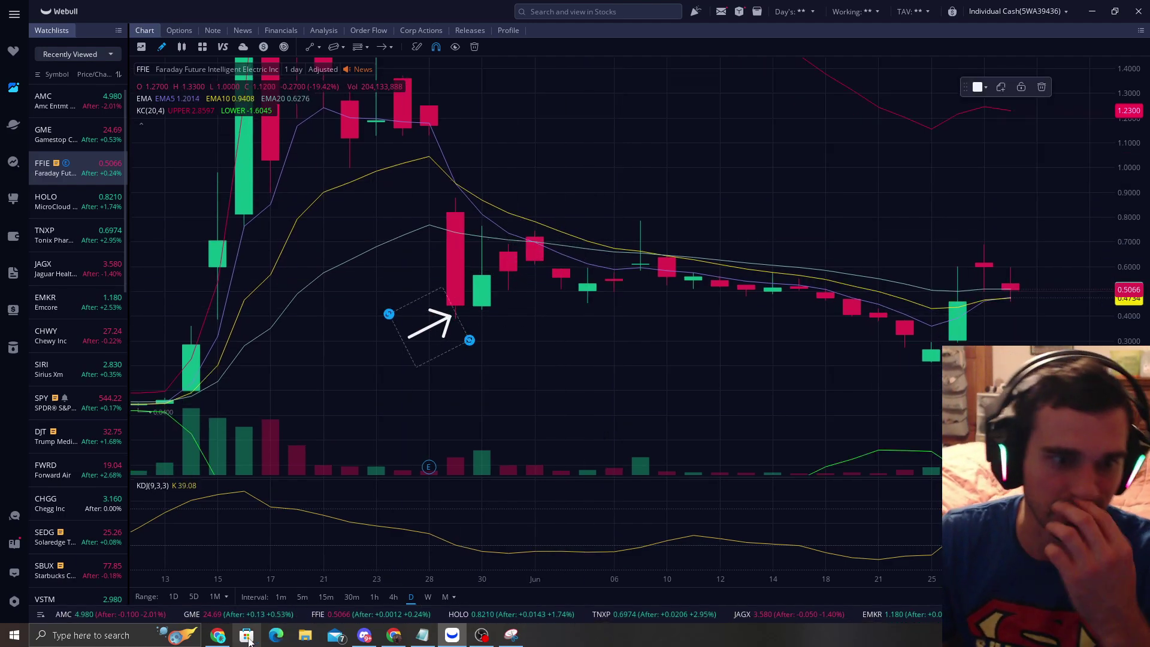
- Switch to the Percentage Change Calculator in Chrome and calculate the change from an original number of 0.40 to a new number of 0.70
click(218, 635)
click(377, 12)
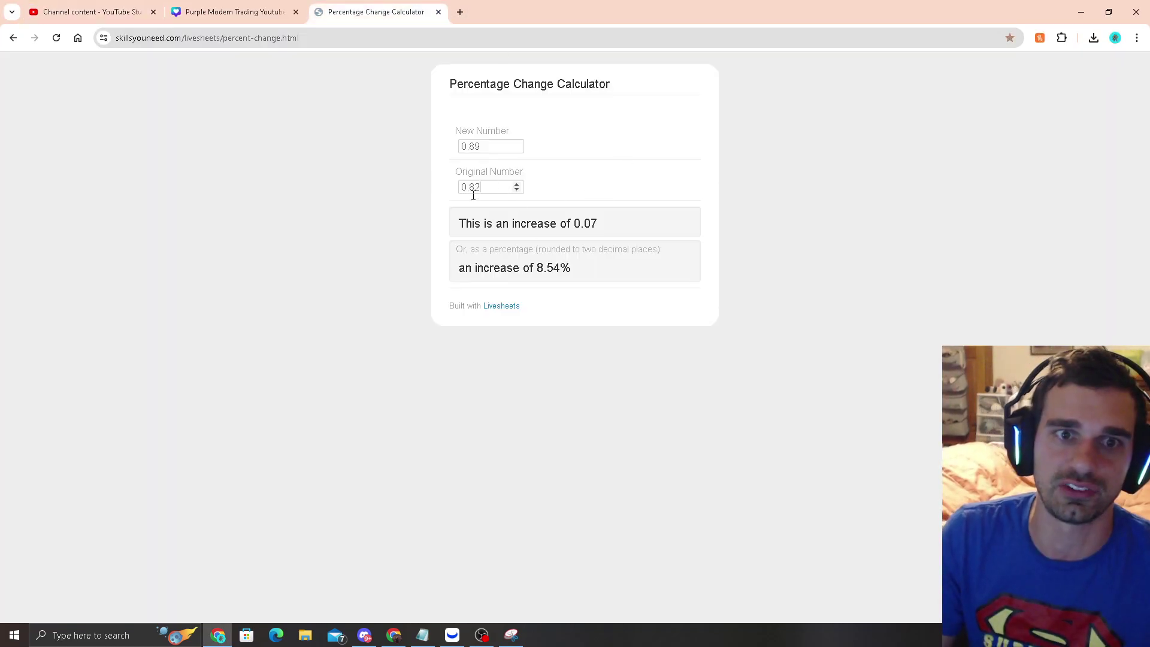
key(ctrl+a)
text(0.40)
key(shift+Tab)
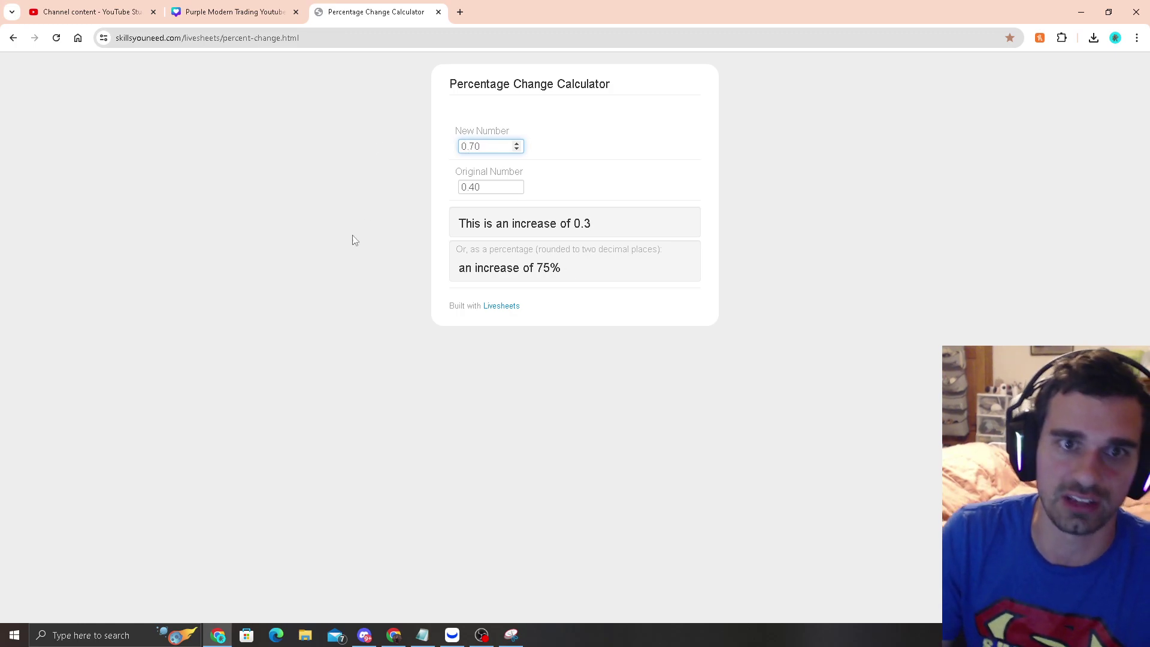
- Switch back to Webull and delete the arrow at the May 29 candle's low
click(451, 636)
click(1043, 88)
- Point an arrow at the early December 2023 low, move it to the late December spike and delete it
drag(629, 284, 880, 273)
scroll(808, 273, down, 5)
drag(503, 281, 922, 284)
scroll(922, 280, down, 3)
drag(434, 165, 716, 275)
drag(412, 341, 530, 341)
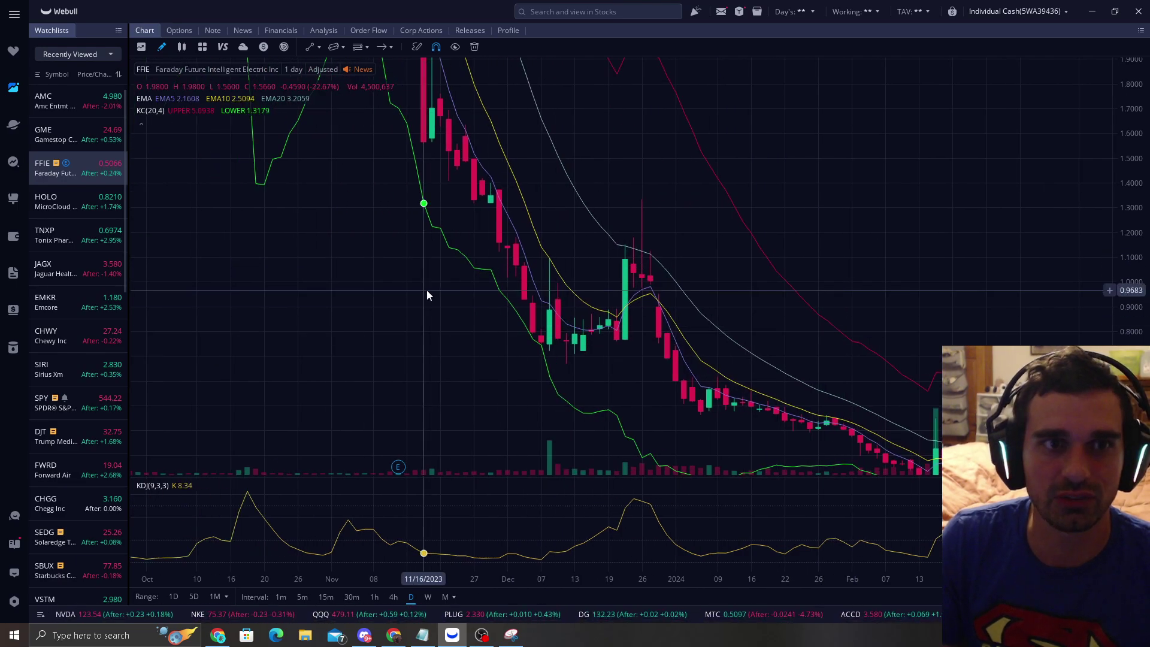
click(382, 47)
click(507, 354)
drag(537, 385, 546, 377)
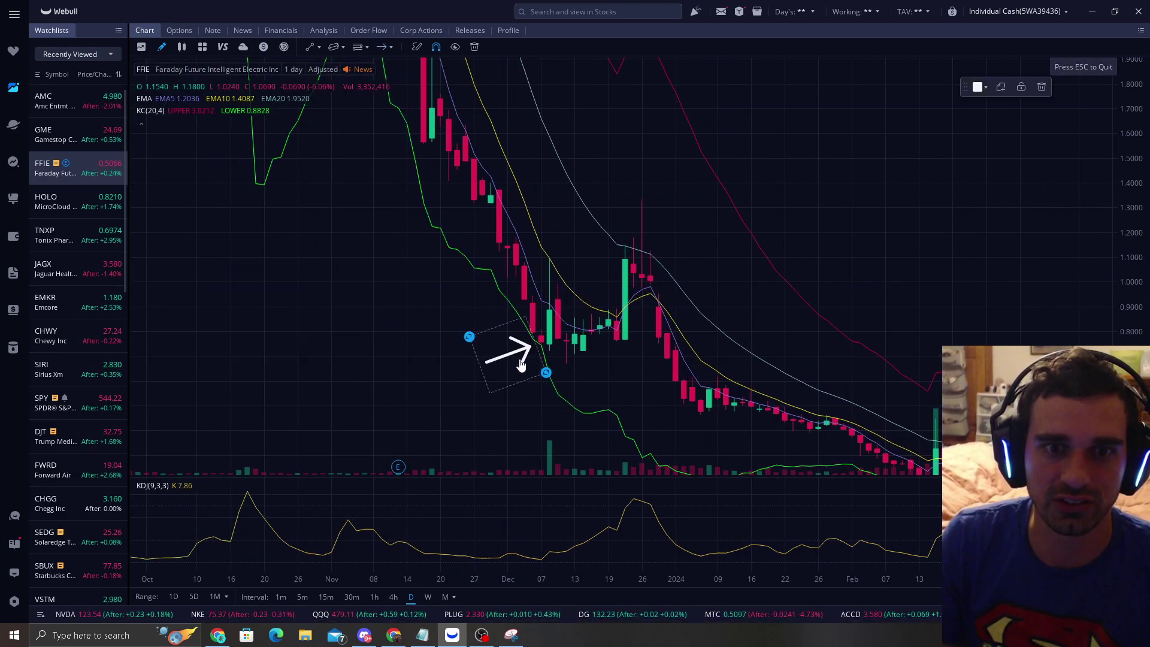
drag(449, 216, 526, 365)
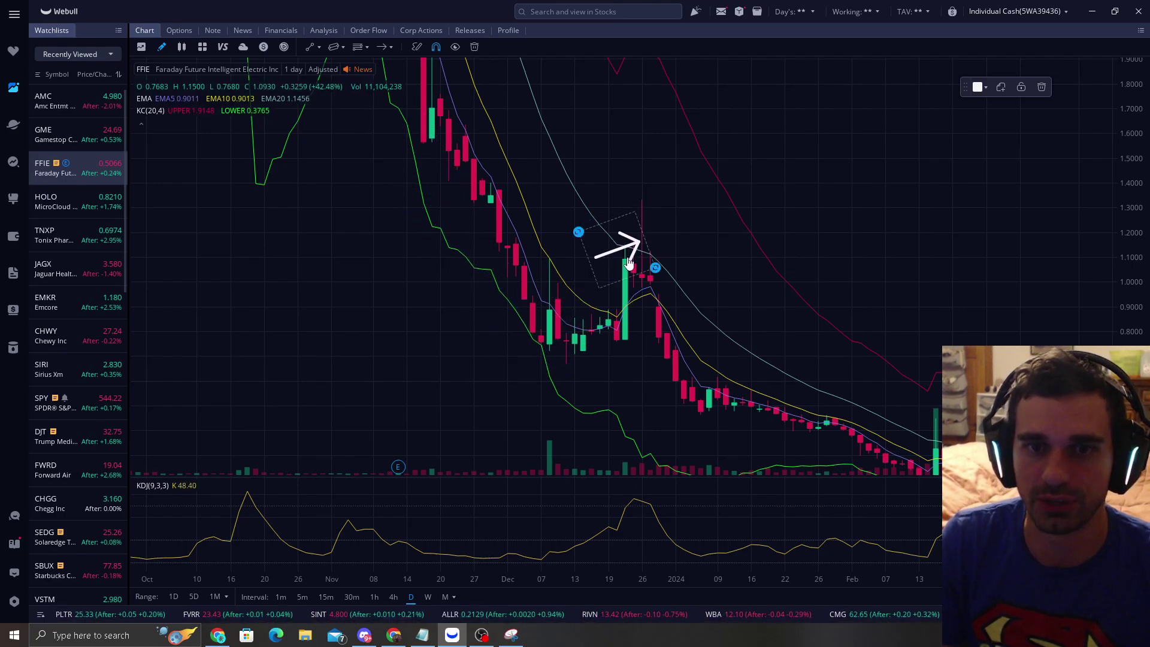
click(1041, 87)
- Place an arrow among the latest June 2024 candles and rotate it to slope down toward the June 28 candle's low
drag(985, 201, 102, 242)
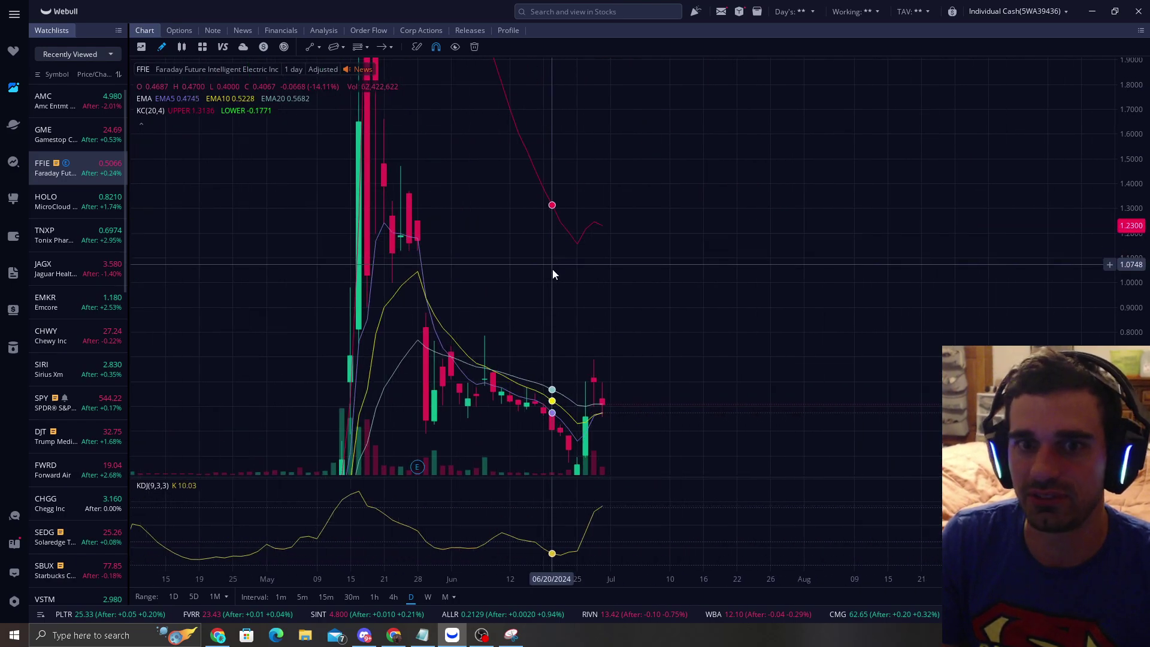
scroll(587, 408, up, 3)
drag(587, 409, 642, 307)
scroll(642, 306, up, 1)
drag(1121, 179, 1130, 260)
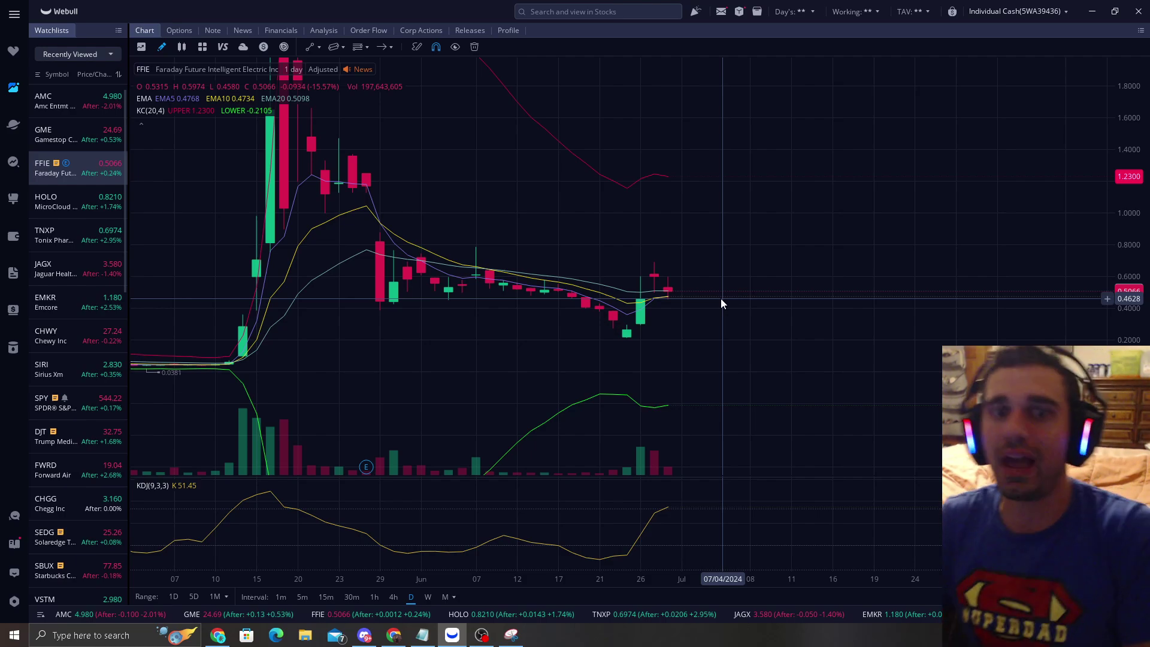
scroll(721, 293, up, 2)
scroll(619, 346, up, 1)
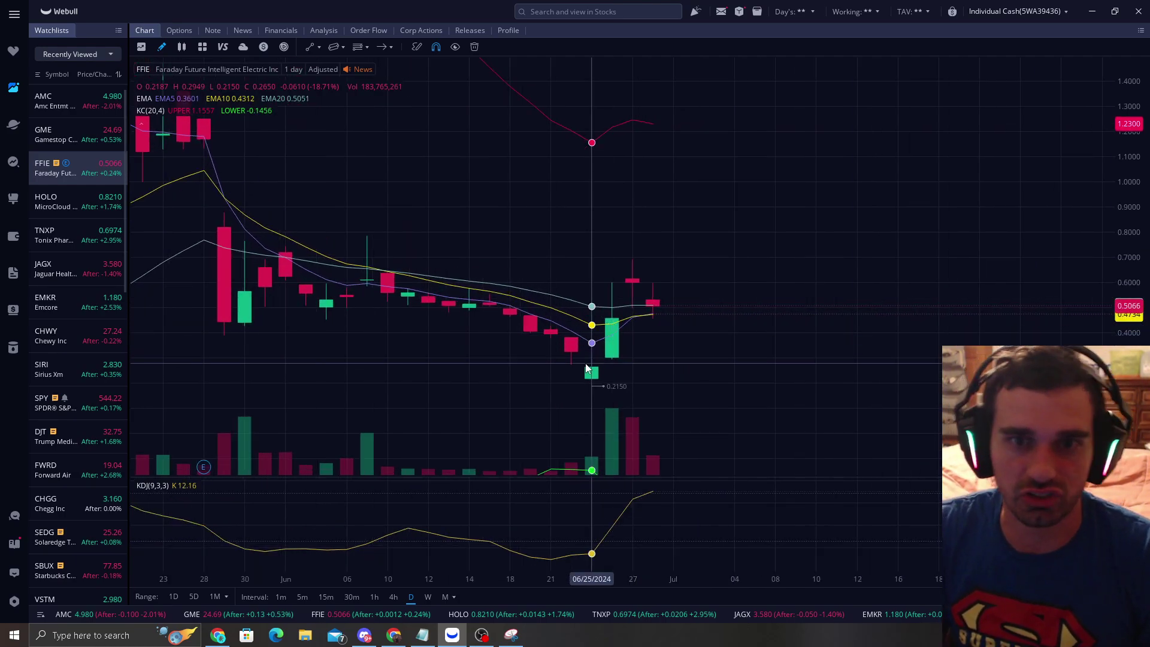
click(384, 46)
click(613, 272)
drag(614, 275, 571, 277)
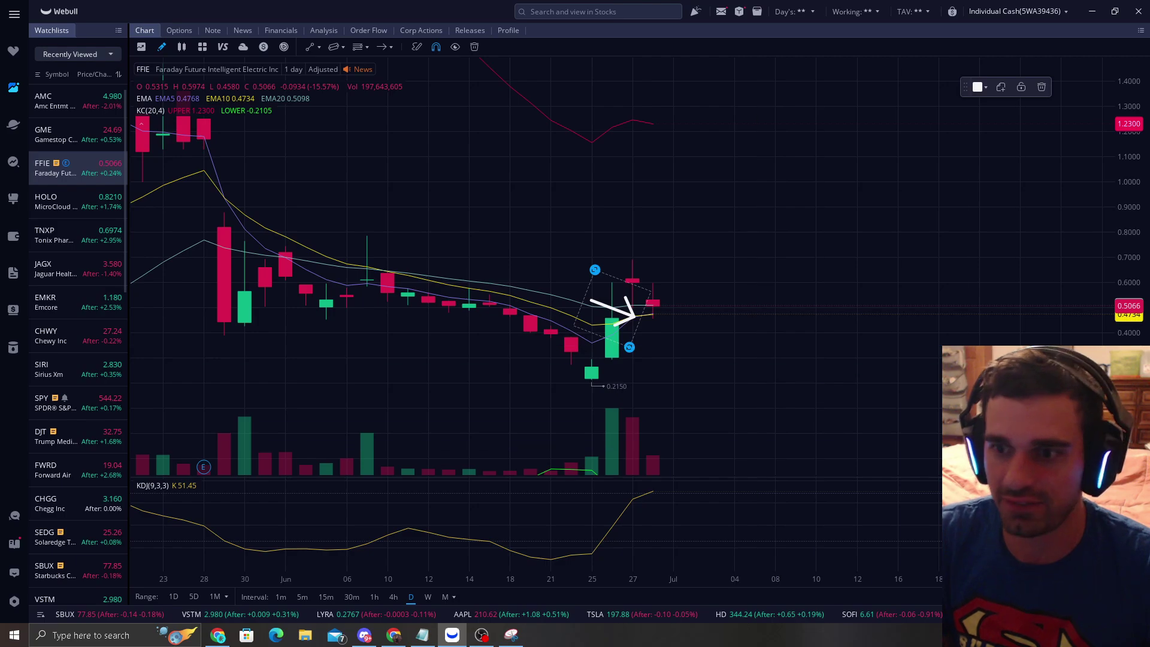
- Move the arrow above the last candles to around 0.80, turn it upward and delete it
scroll(642, 322, up, 3)
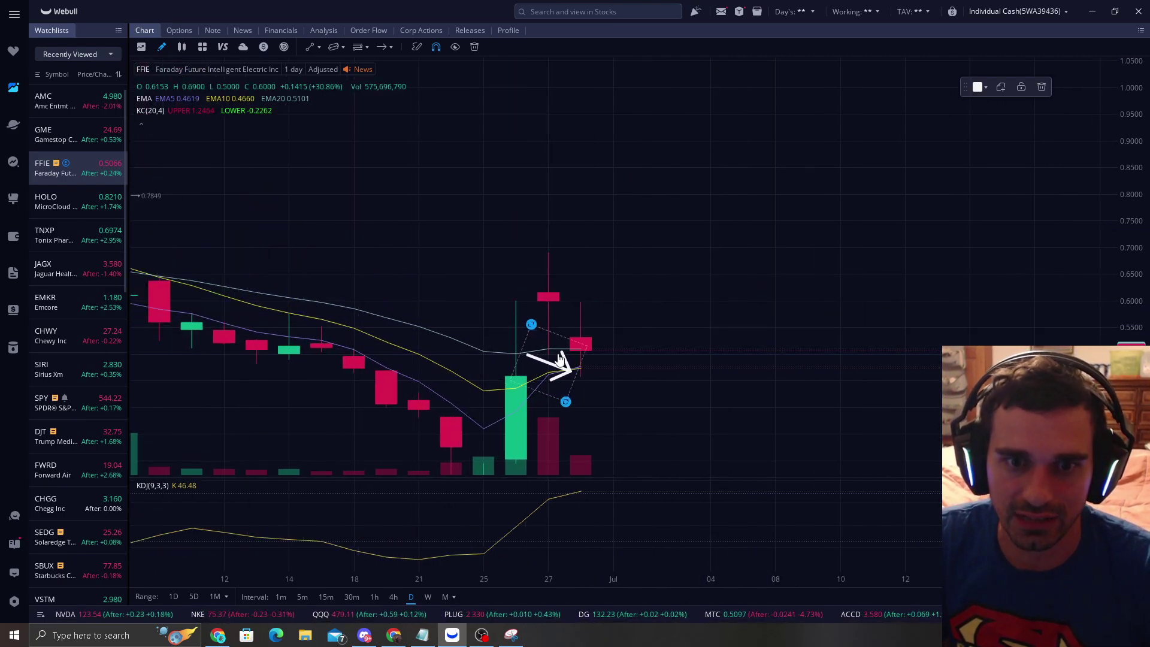
drag(560, 357, 639, 340)
drag(634, 291, 698, 195)
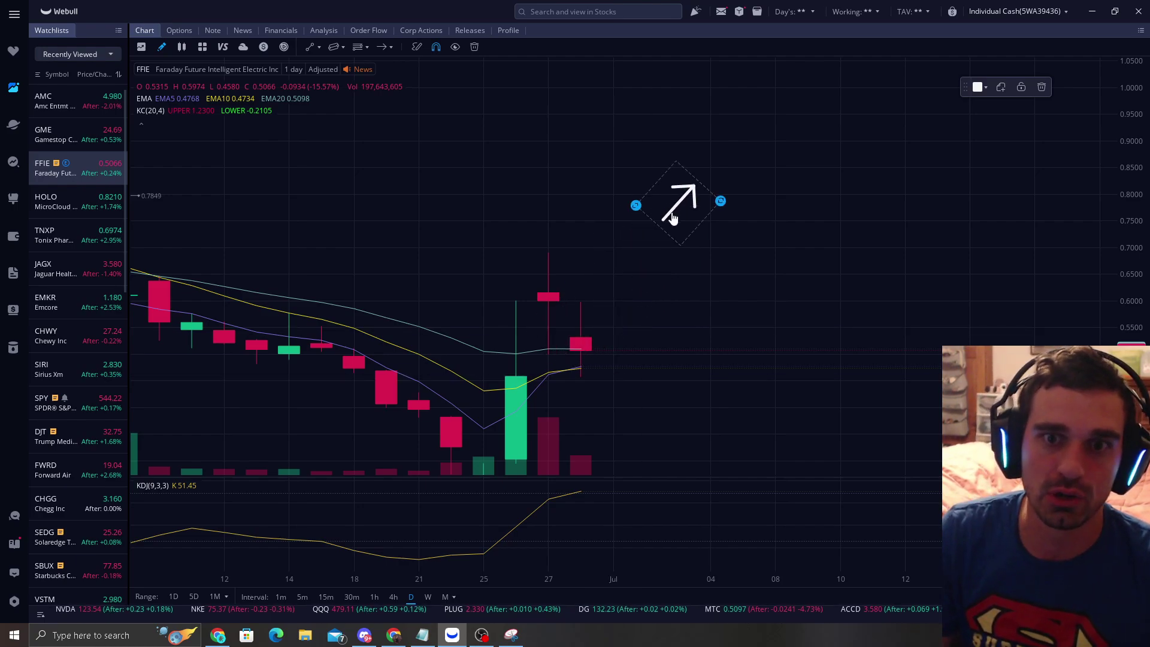
click(1041, 87)
- Examine the start of the mid-May rally and compare it with the decline and rebound in June
scroll(825, 223, down, 4)
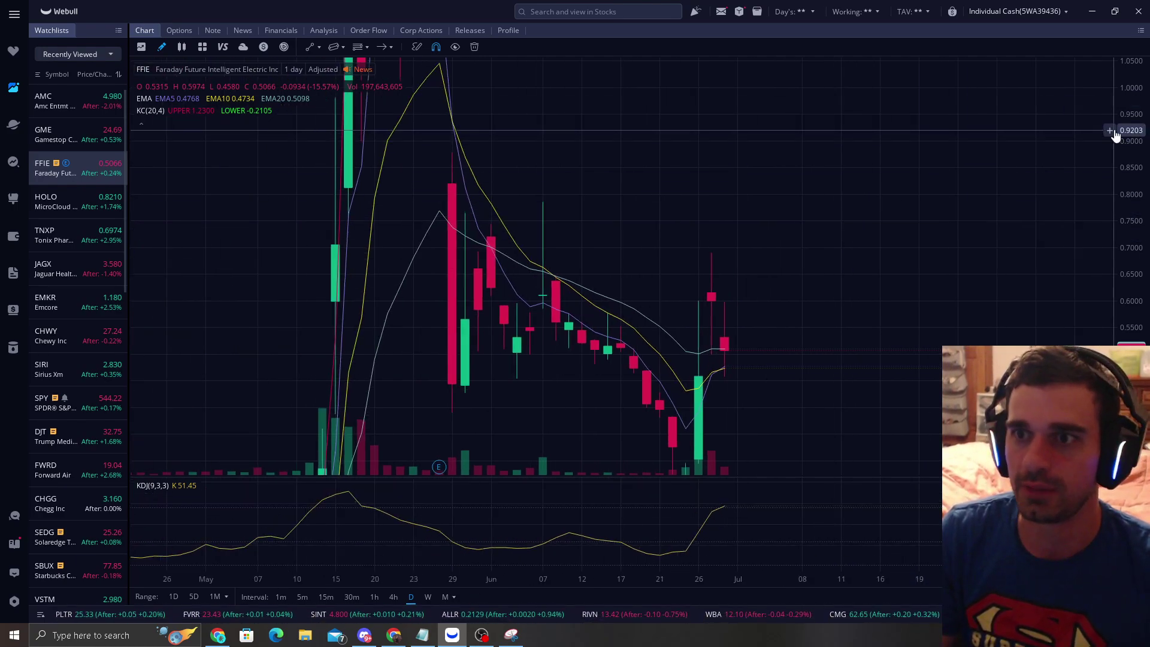
drag(1117, 133, 1122, 231)
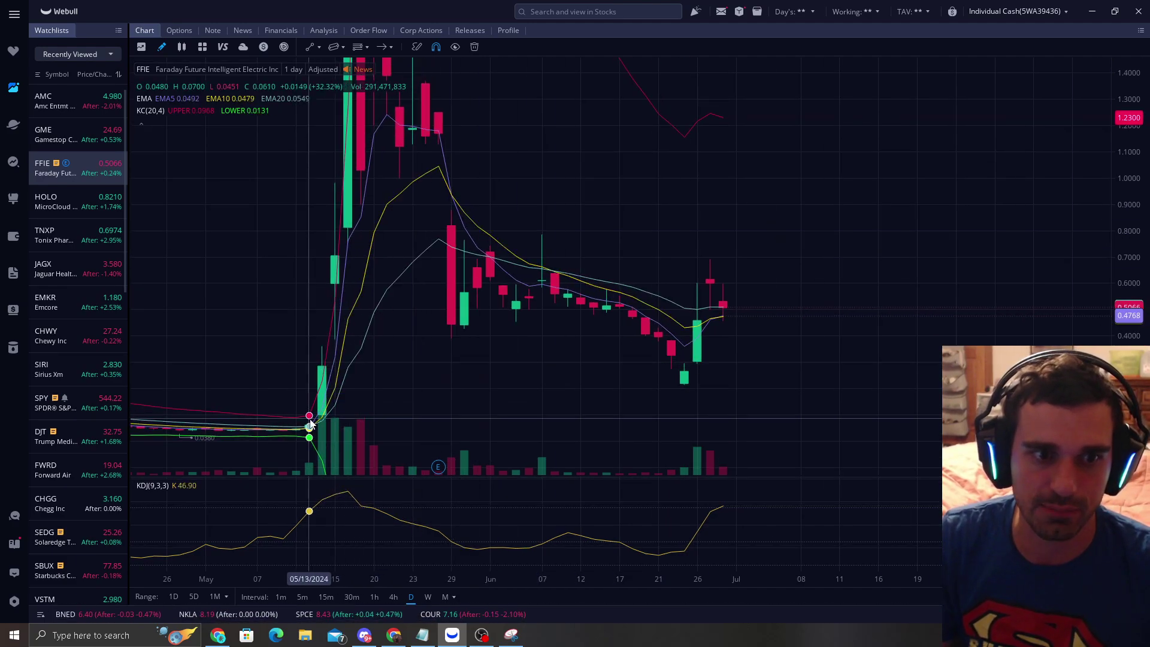
scroll(397, 410, up, 1)
drag(397, 410, 447, 274)
drag(1120, 371, 1120, 173)
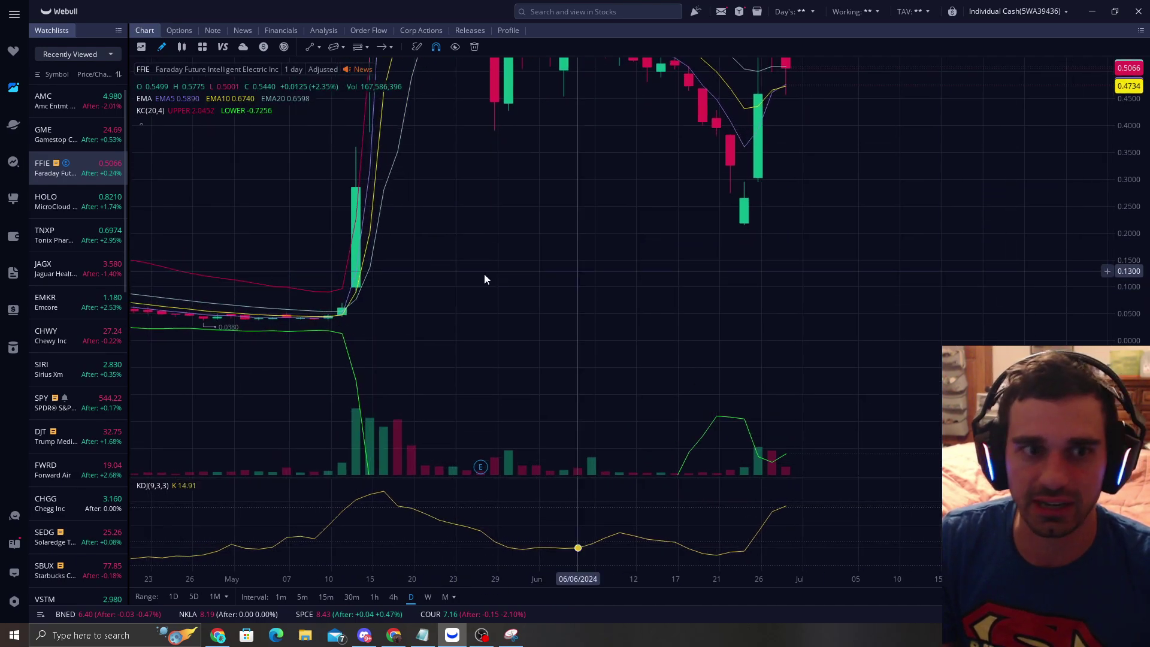
drag(436, 210, 436, 275)
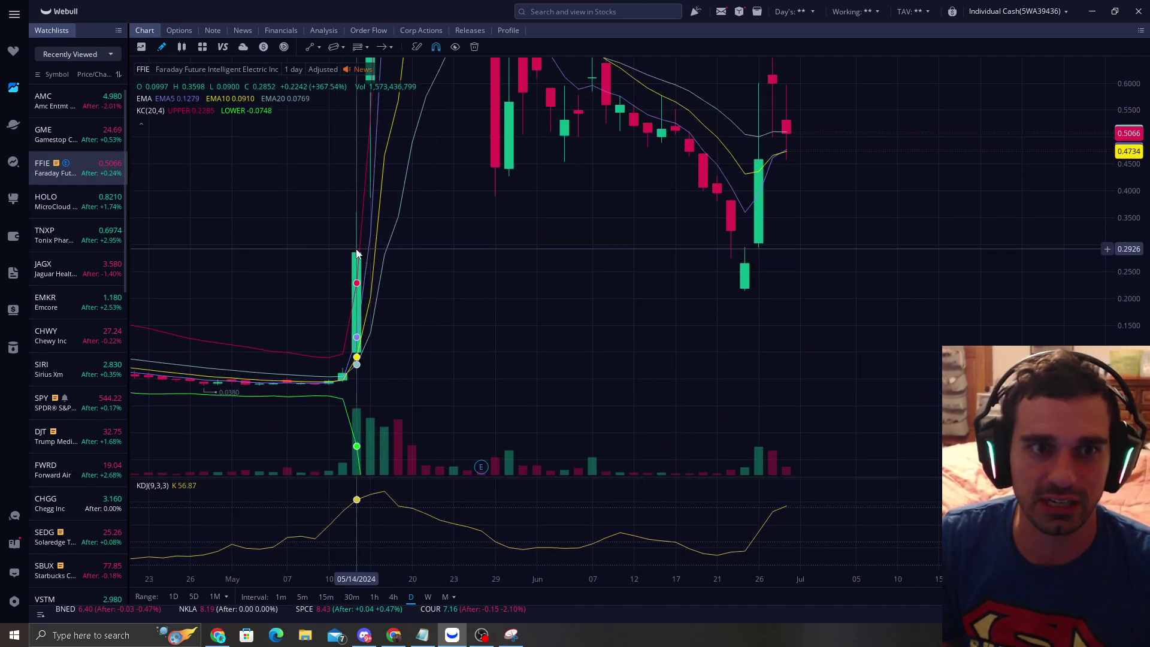
drag(624, 246, 627, 407)
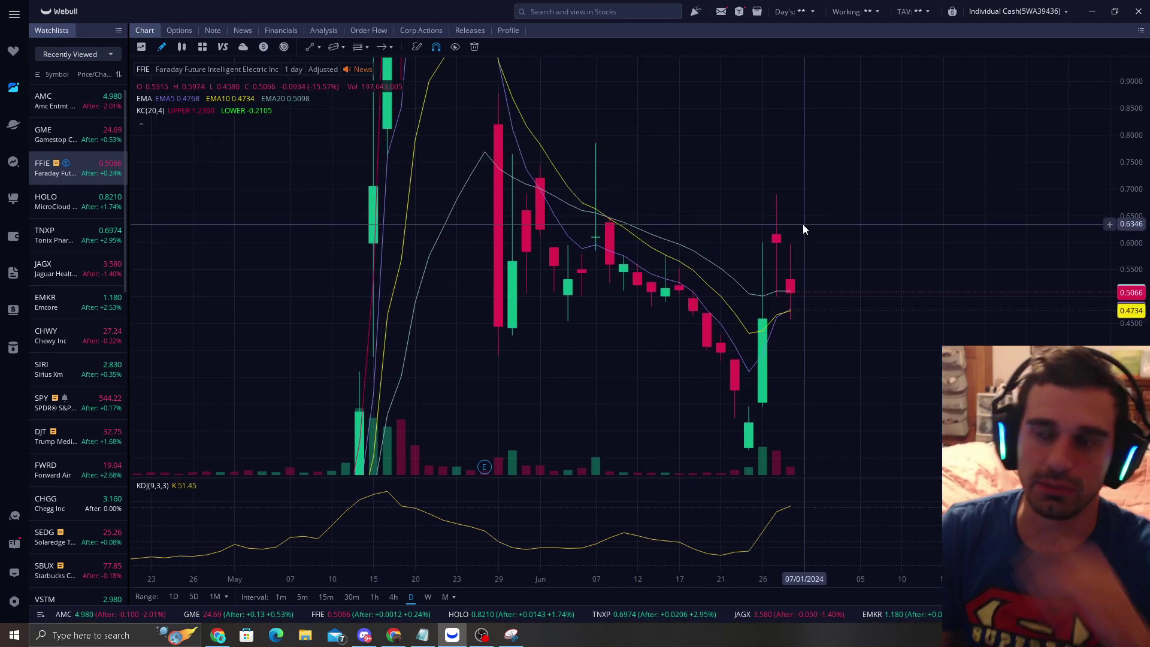
drag(839, 155, 841, 217)
drag(1146, 125, 1058, 272)
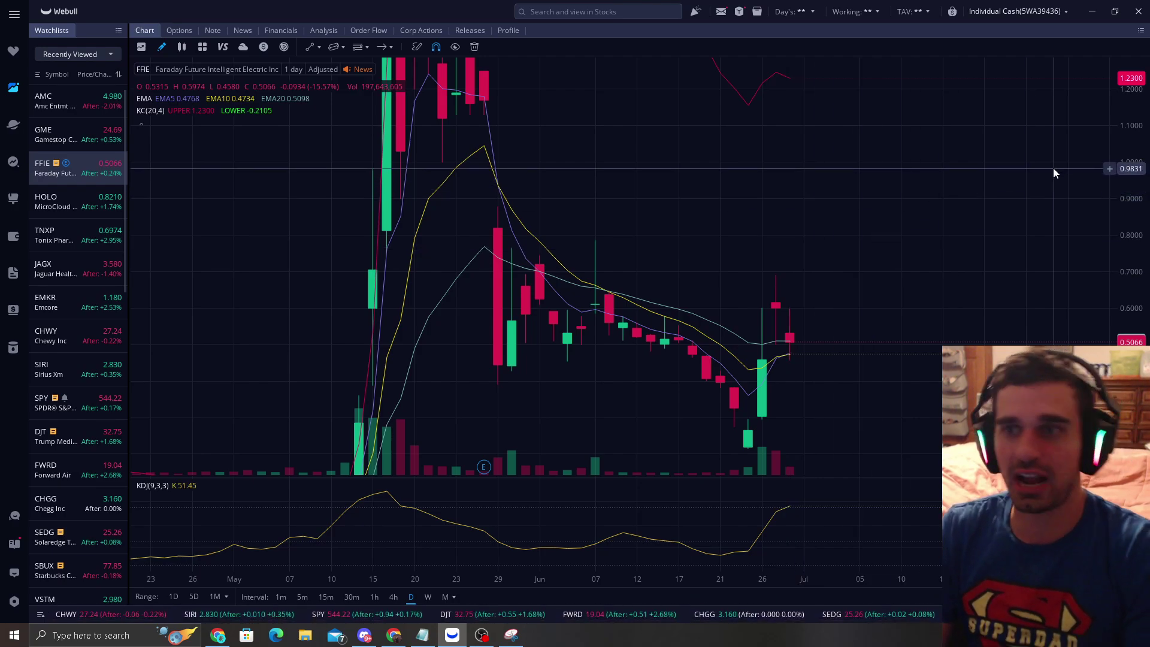
- Point an arrow at the June 27 candle's upper part and delete it
drag(816, 267, 819, 186)
scroll(786, 236, up, 2)
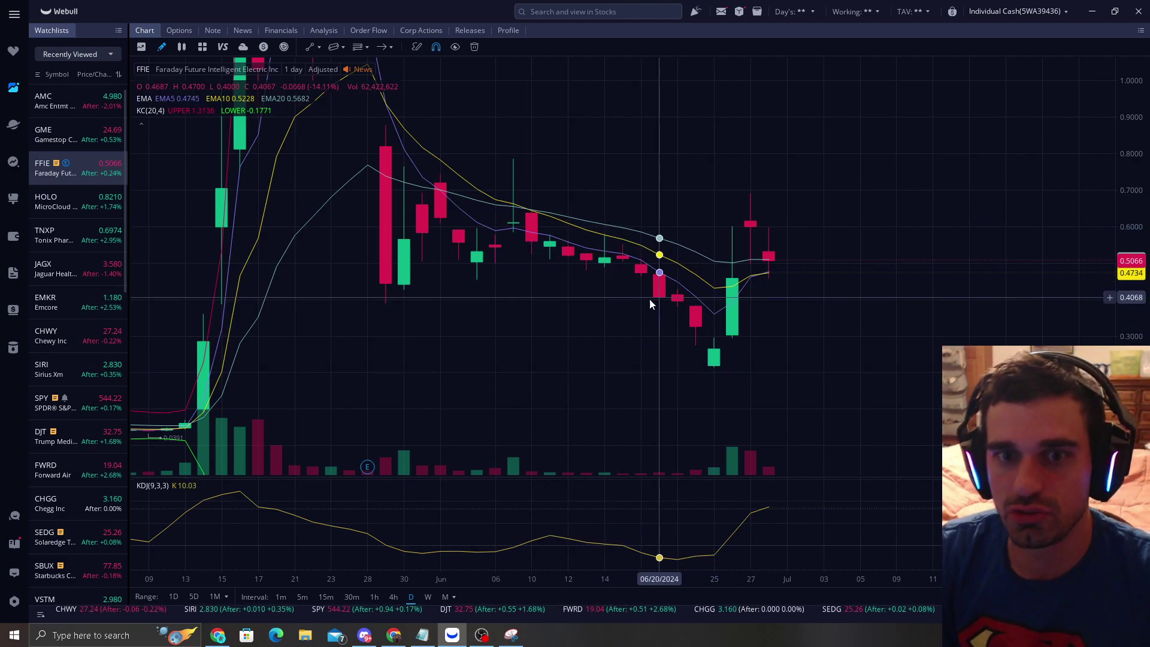
drag(821, 341, 697, 341)
click(381, 47)
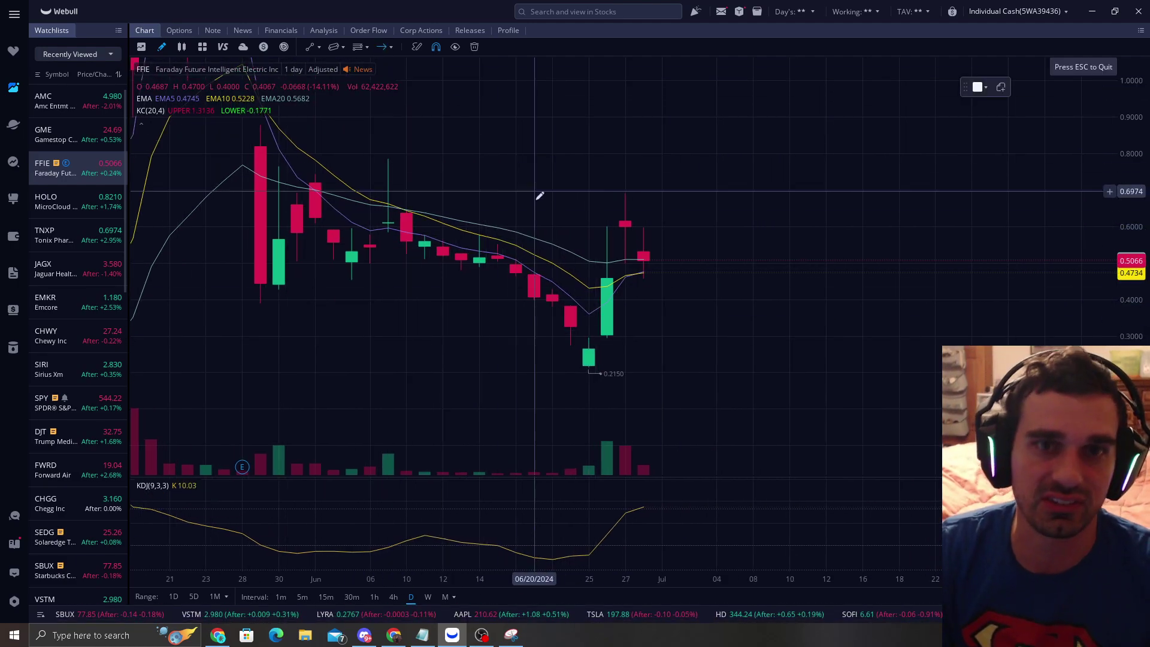
click(552, 220)
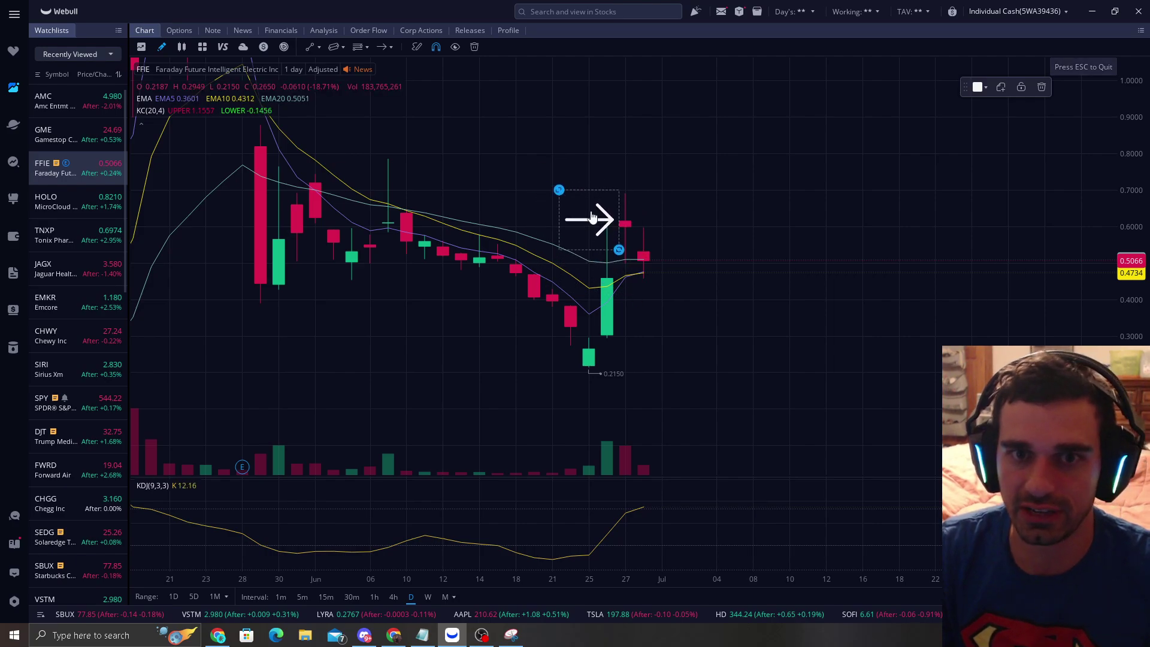
click(1042, 87)
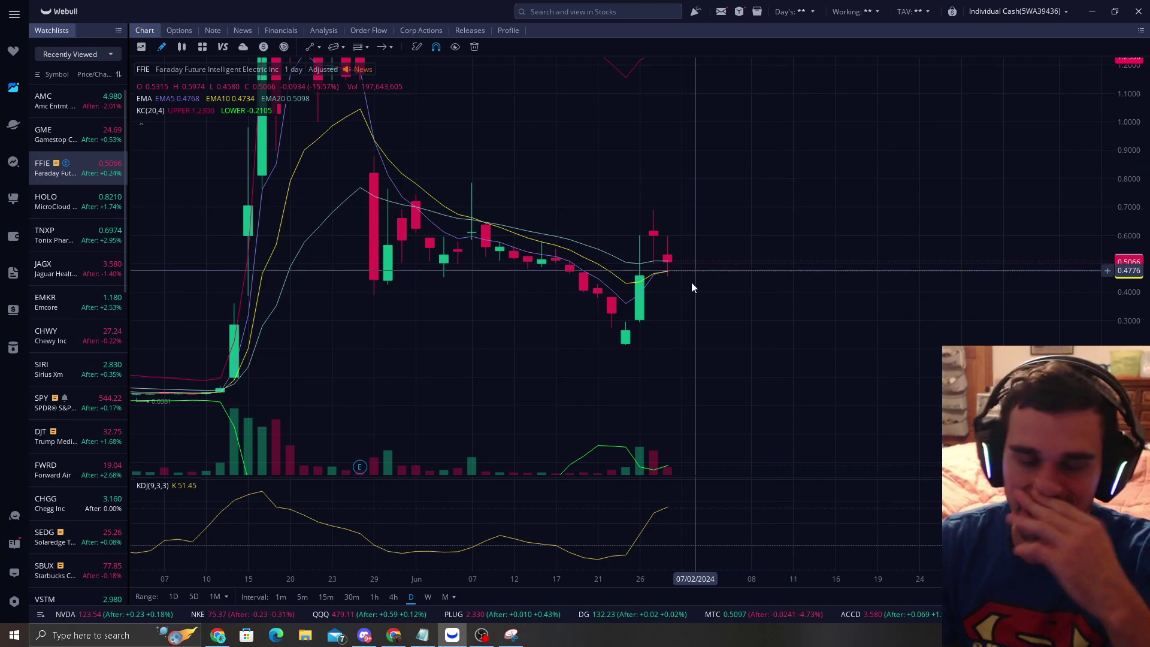
- Place a downward-sloping arrow below the June 27 candle, move it to the June 21 candle and delete it
scroll(692, 288, up, 2)
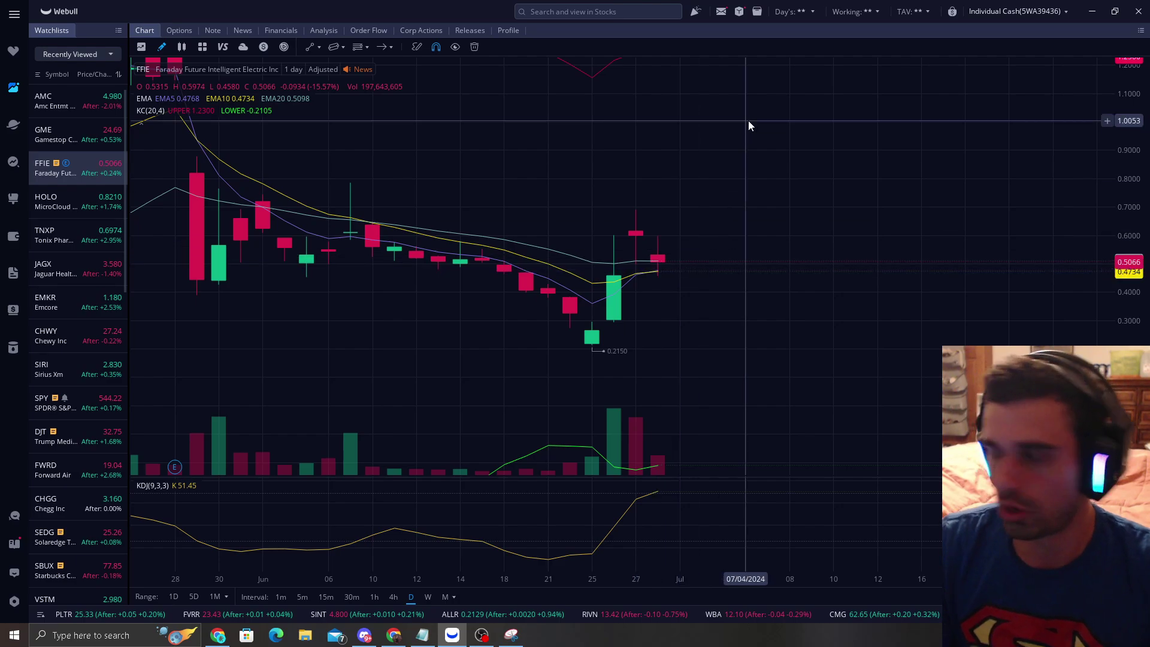
scroll(672, 215, up, 2)
click(382, 47)
click(616, 275)
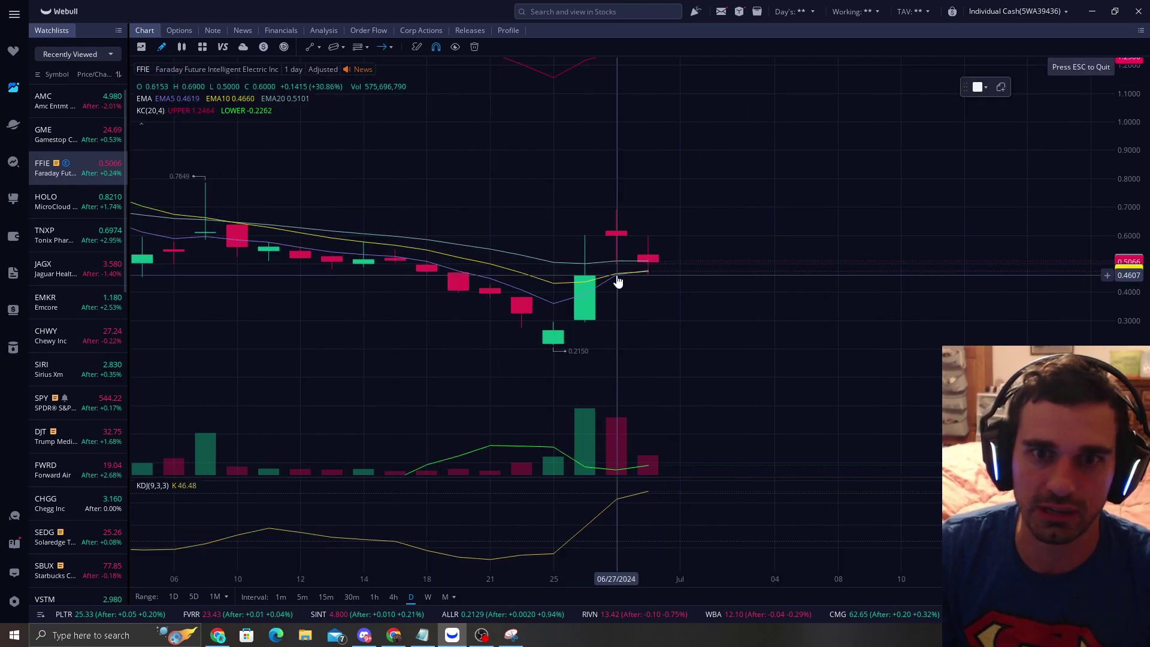
mouse_move(647, 305)
mouse_down()
mouse_move(618, 316)
mouse_move(662, 310)
mouse_up()
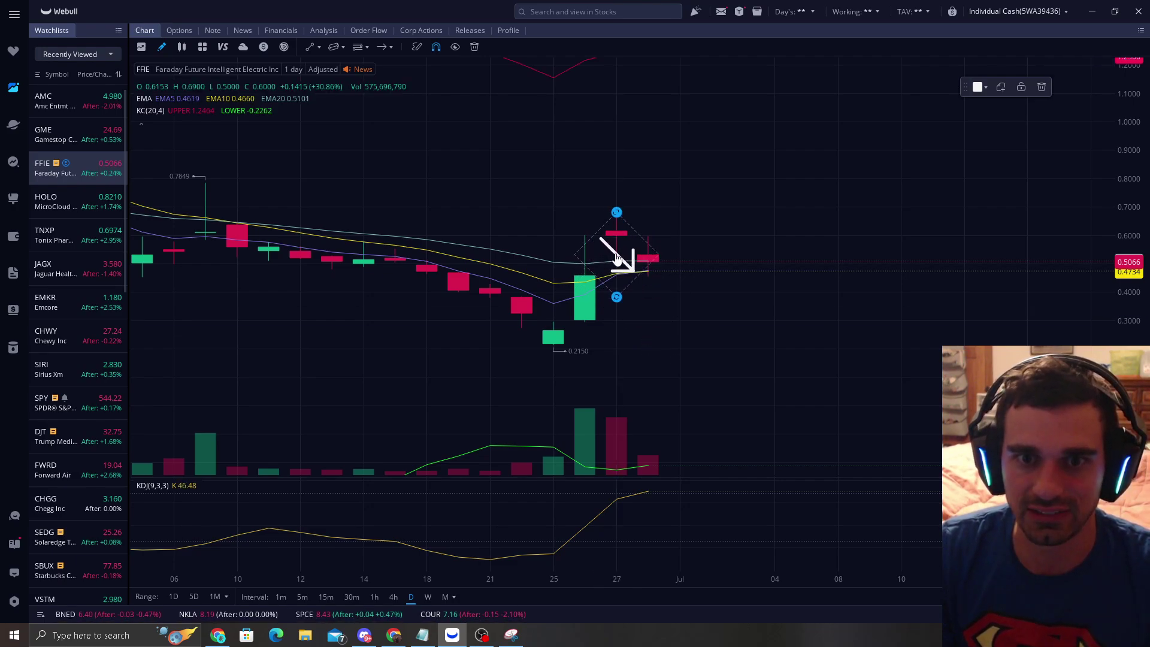
drag(365, 220, 492, 266)
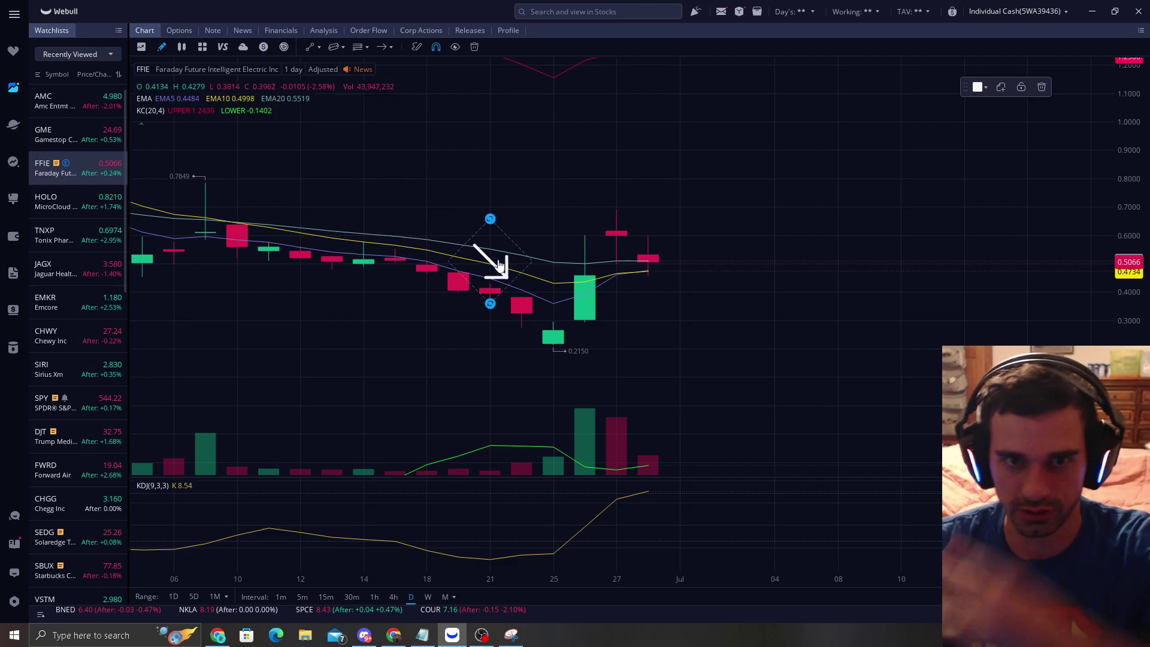
click(1042, 87)
- Place an arrow above the early-to-mid June candles, move it to the large green June 26 candle and delete it
scroll(756, 294, up, 5)
drag(566, 236, 632, 235)
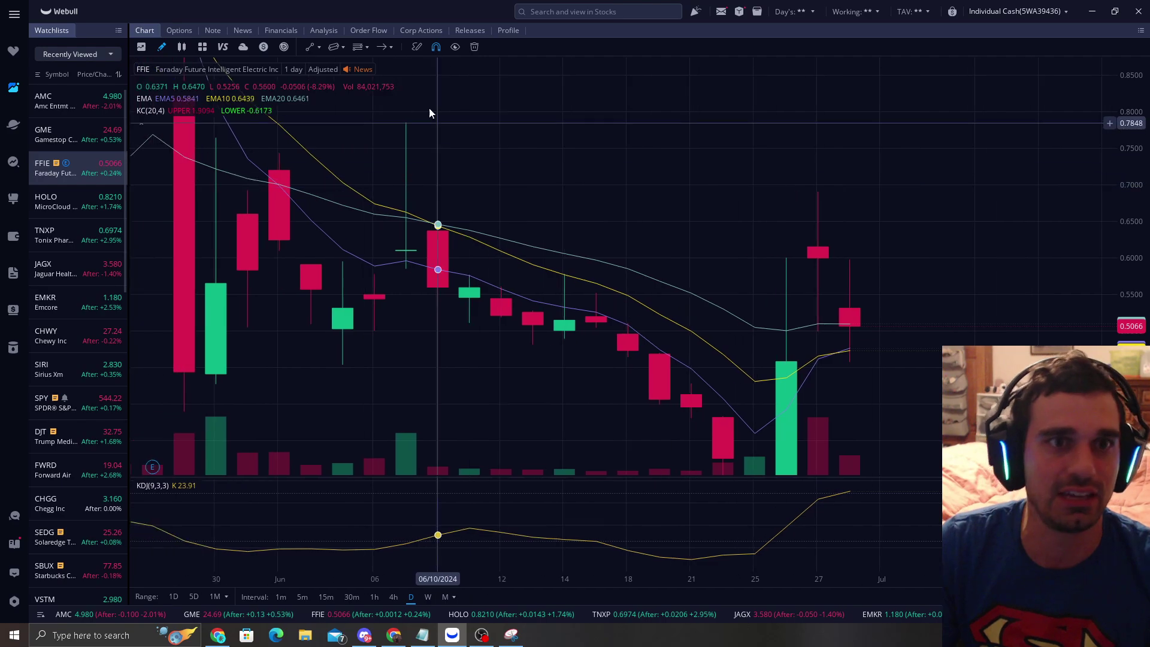
click(381, 46)
click(376, 204)
click(377, 189)
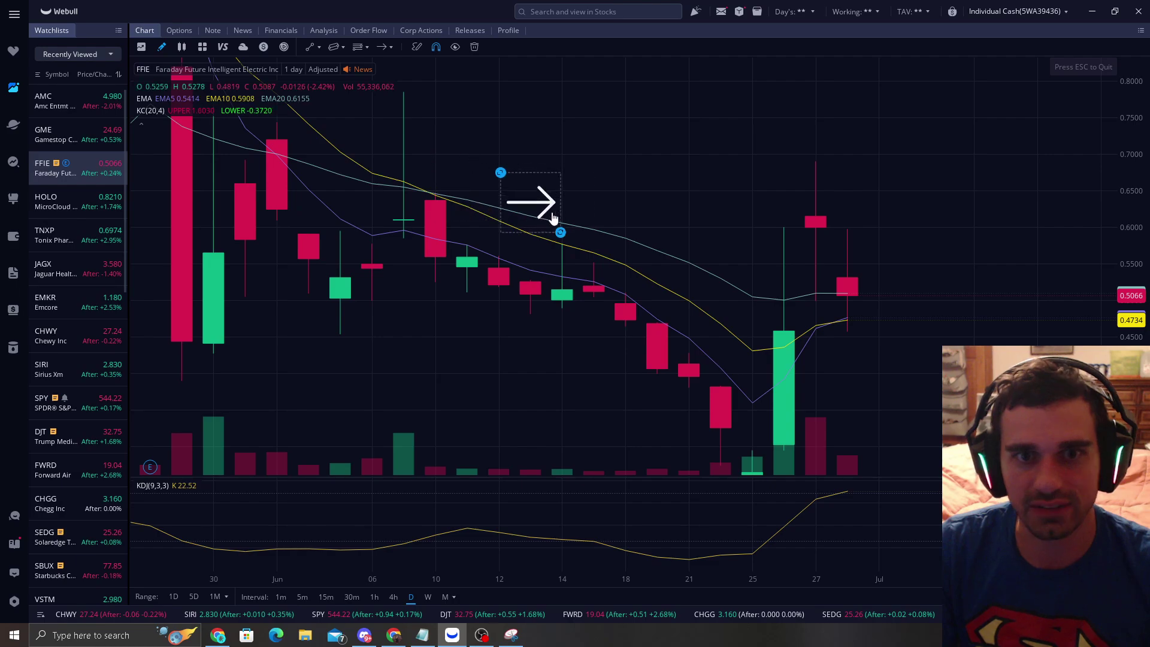
drag(747, 327, 748, 306)
drag(913, 311, 907, 212)
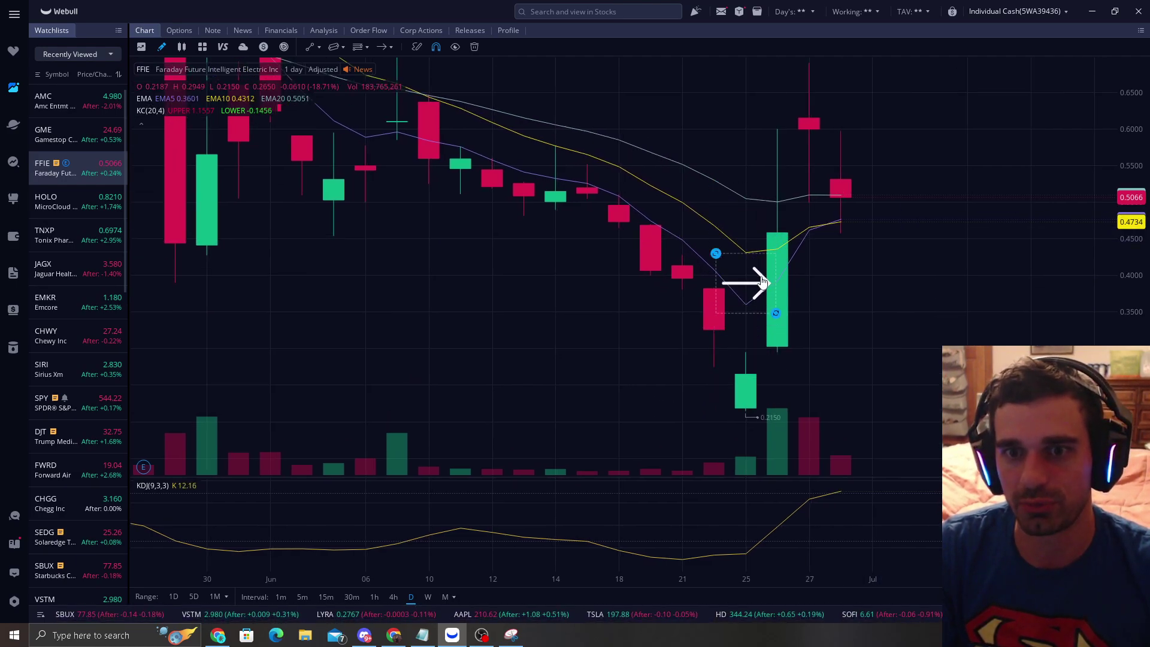
click(761, 207)
click(1047, 97)
- Draw a rising parallel channel around the June 24 to June 28 candles
scroll(746, 217, down, 2)
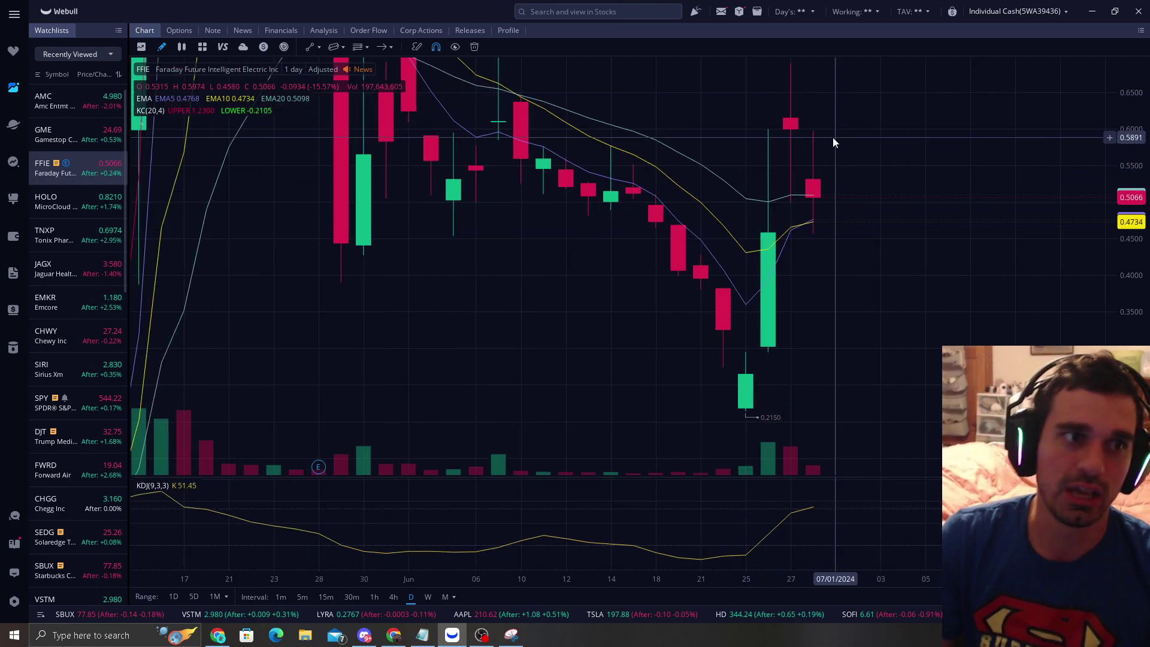
drag(858, 118, 864, 216)
drag(1140, 116, 1132, 222)
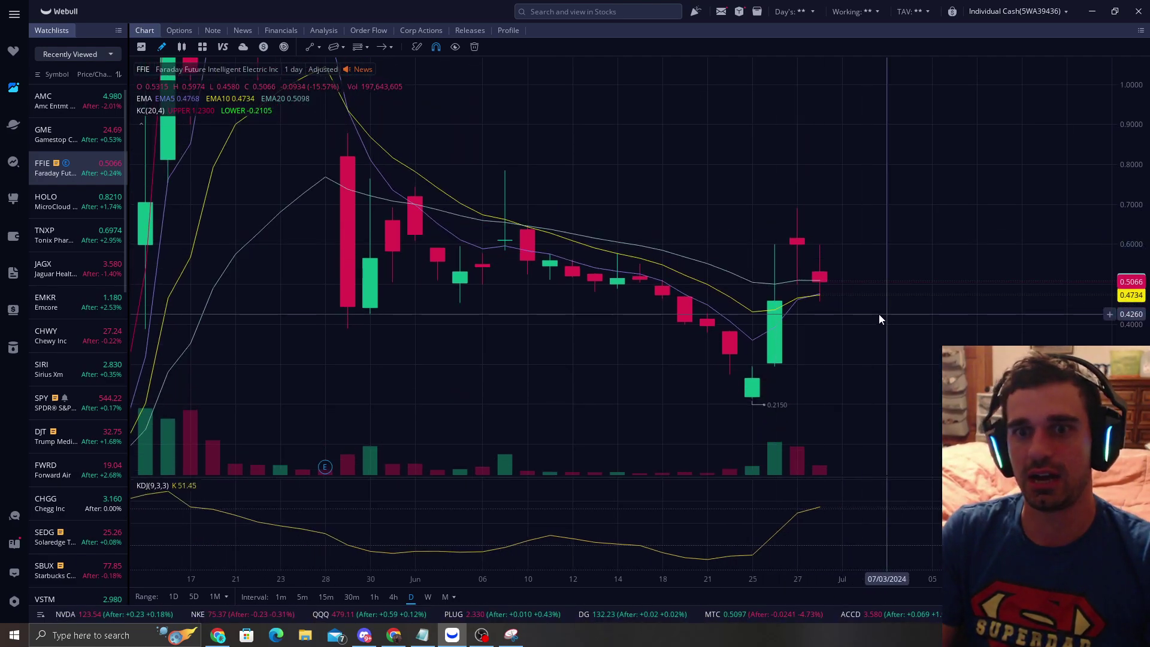
drag(858, 323, 652, 291)
drag(747, 278, 676, 276)
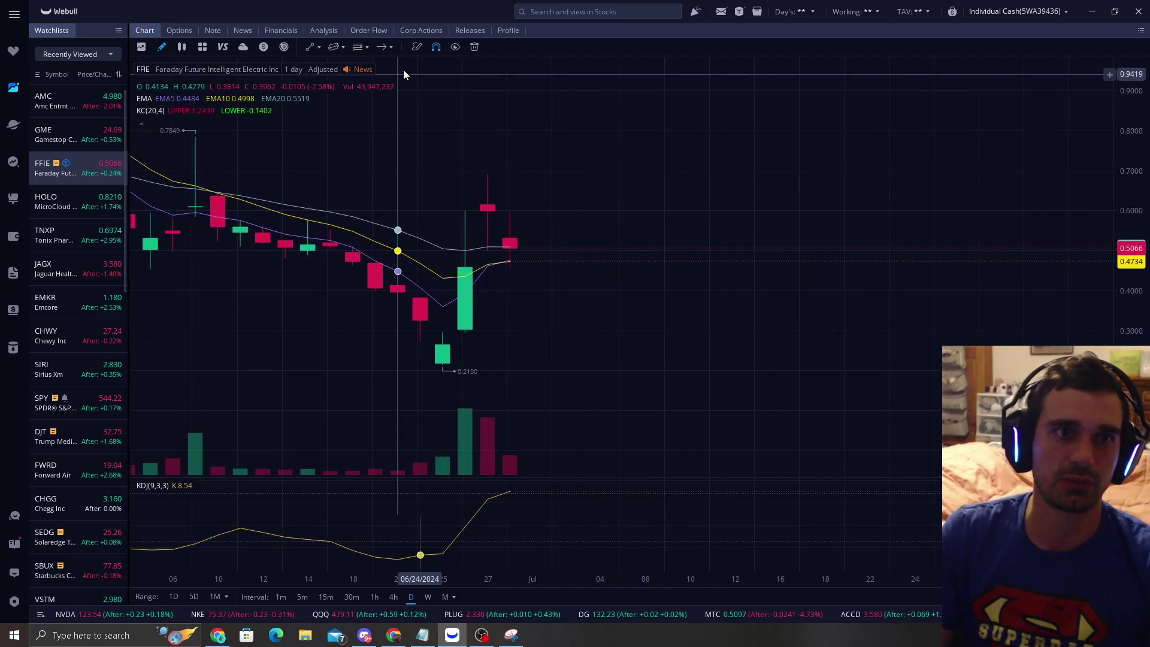
click(334, 47)
click(421, 383)
click(618, 181)
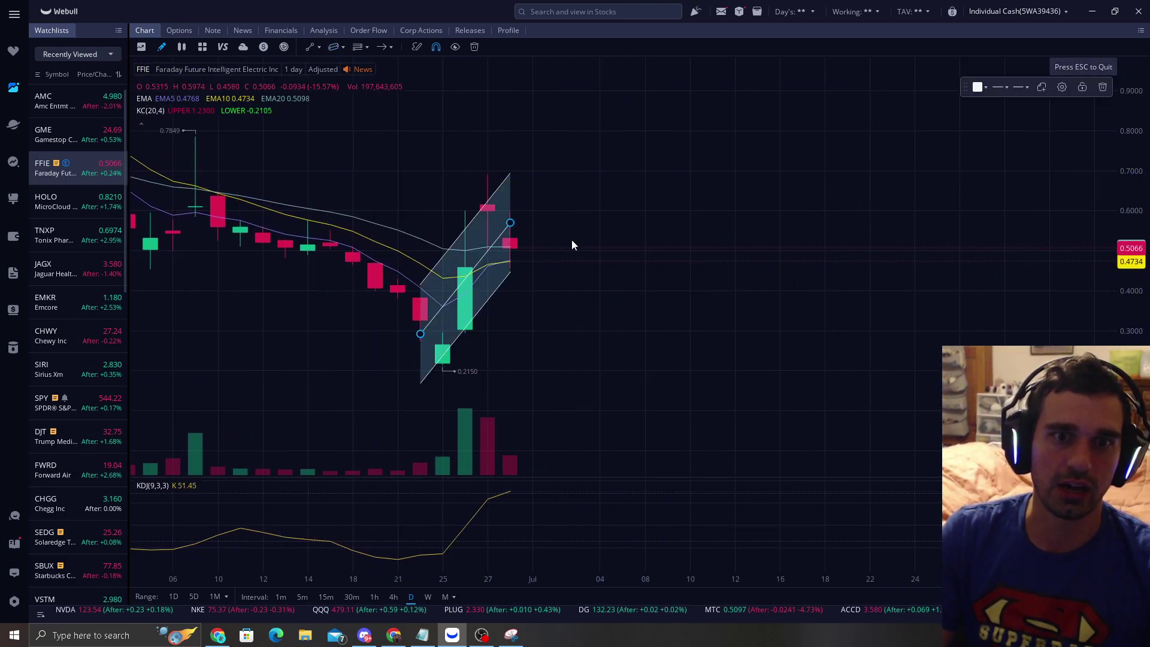
- Inspect the rising channel around the late June candles up close and delete it
scroll(559, 300, up, 3)
scroll(561, 300, up, 1)
drag(1131, 335, 1132, 287)
drag(620, 318, 708, 318)
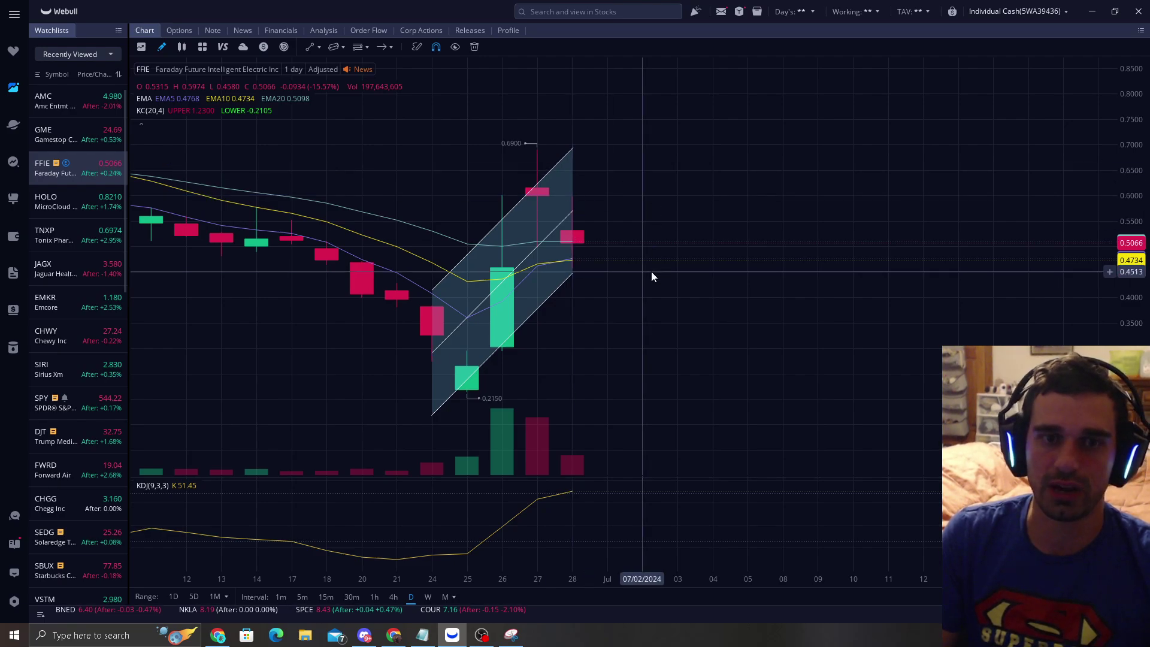
click(570, 157)
click(1103, 87)
- Draw two rising trend lines, one above and one below the June 24 to June 28 candles
click(308, 47)
click(396, 327)
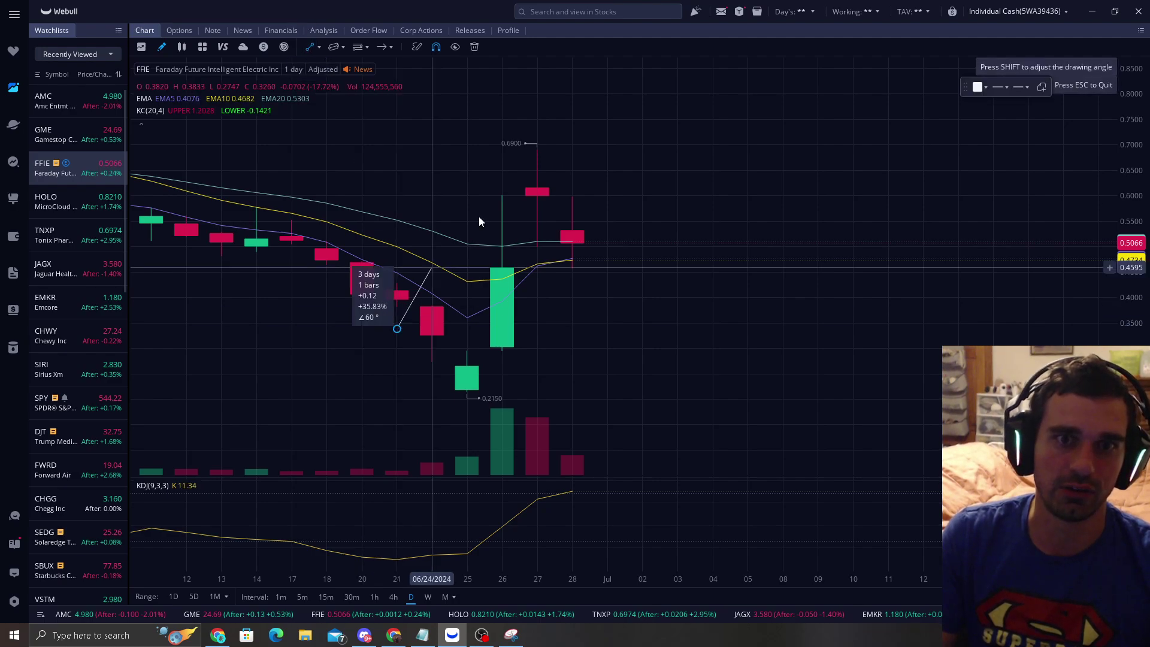
click(605, 93)
drag(602, 101, 574, 97)
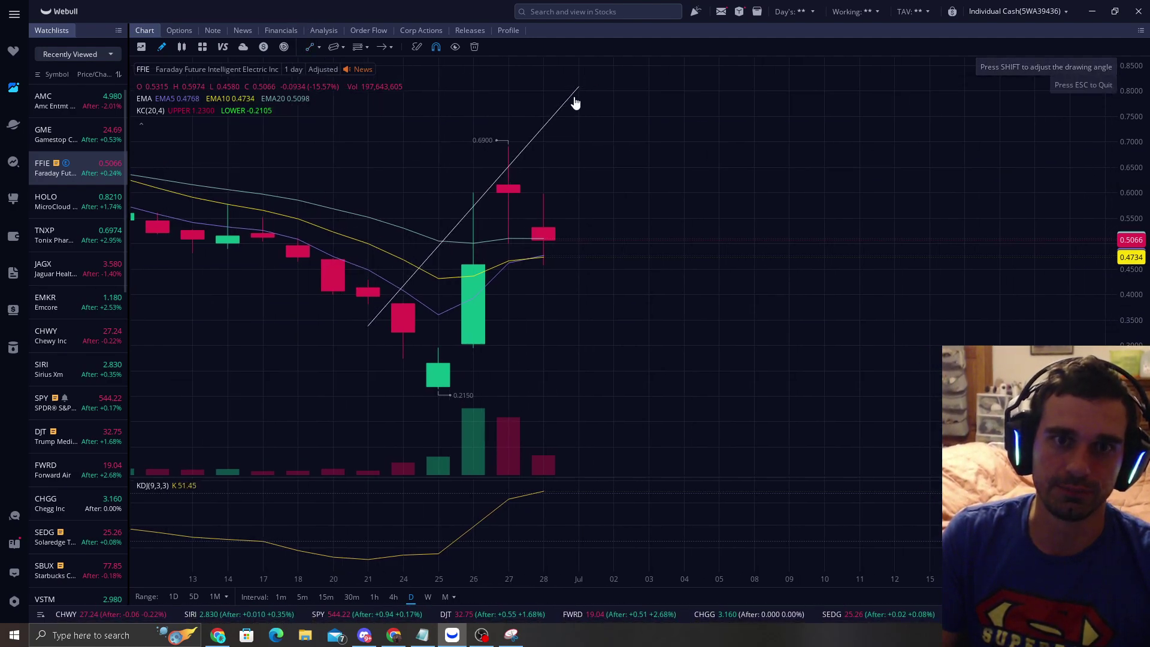
click(309, 46)
click(438, 413)
click(648, 136)
drag(578, 88, 544, 76)
click(638, 220)
drag(638, 220, 663, 300)
- Delete both rising trend lines from the chart
key(Escape)
click(560, 167)
click(1087, 87)
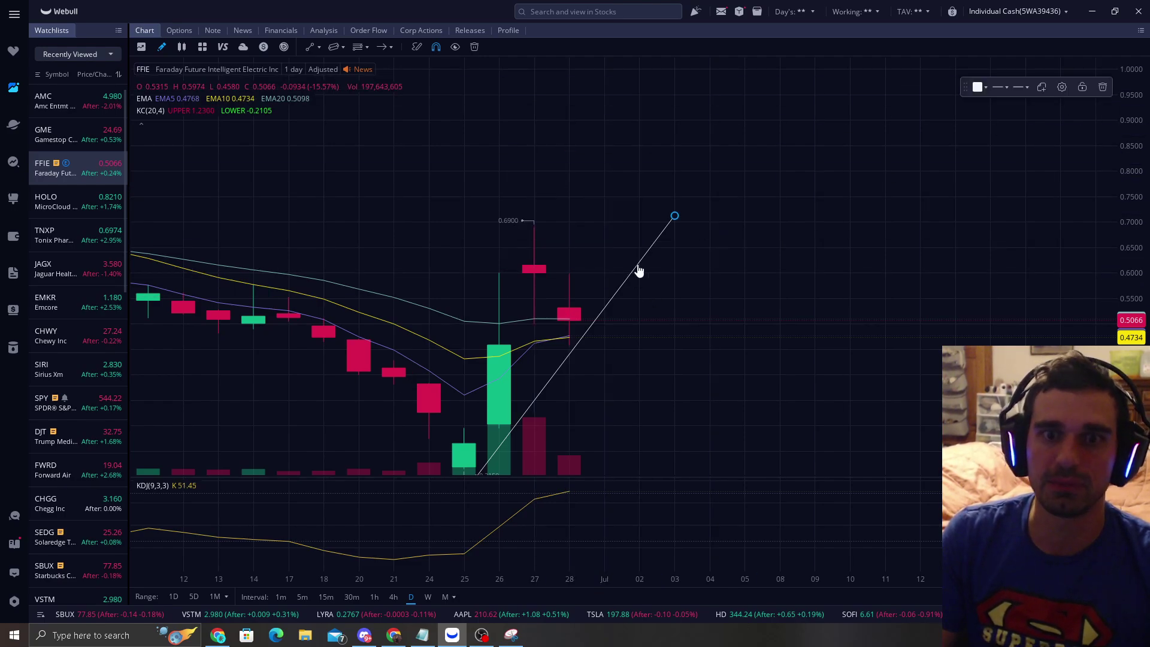
click(1101, 88)
scroll(903, 170, down, 5)
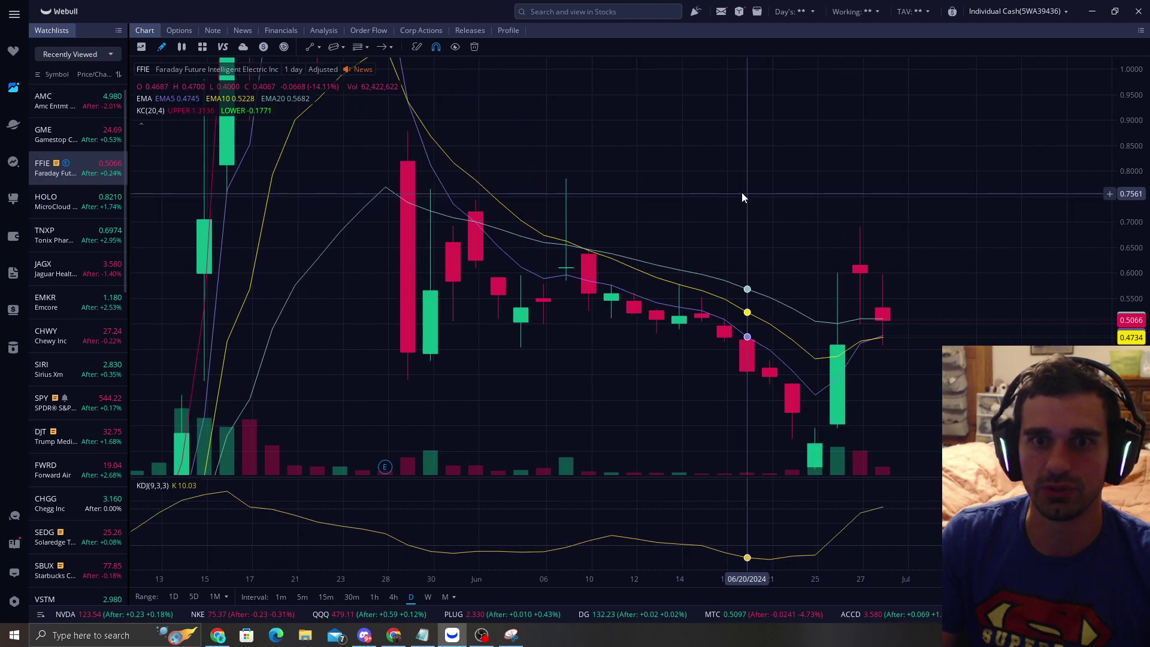
- Switch the chart to GME and frame its daily candles from mid-May to the end of June
drag(845, 198, 659, 199)
click(52, 134)
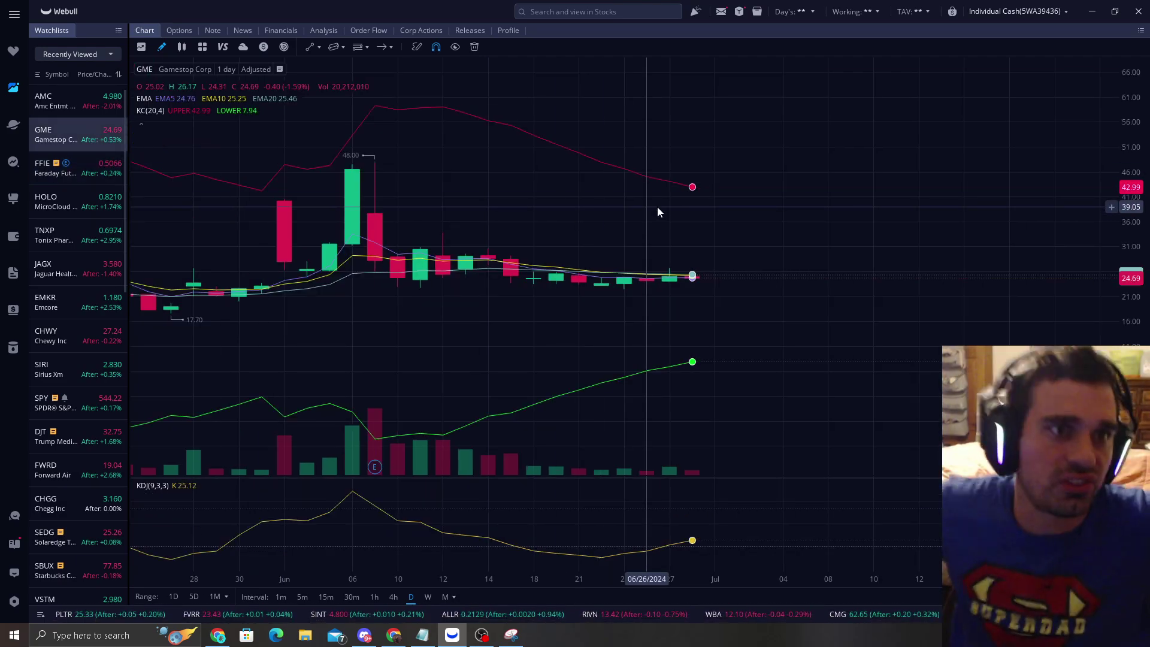
drag(372, 246, 585, 244)
scroll(585, 243, down, 3)
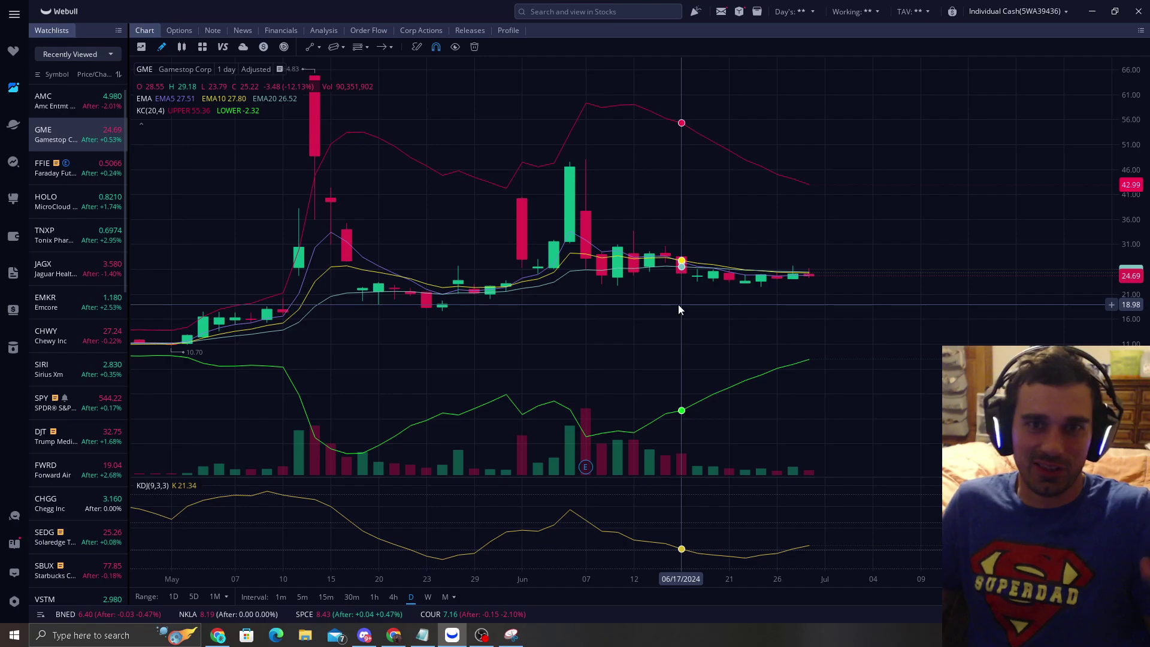
drag(707, 299, 708, 233)
drag(1131, 339, 1130, 246)
drag(872, 282, 782, 364)
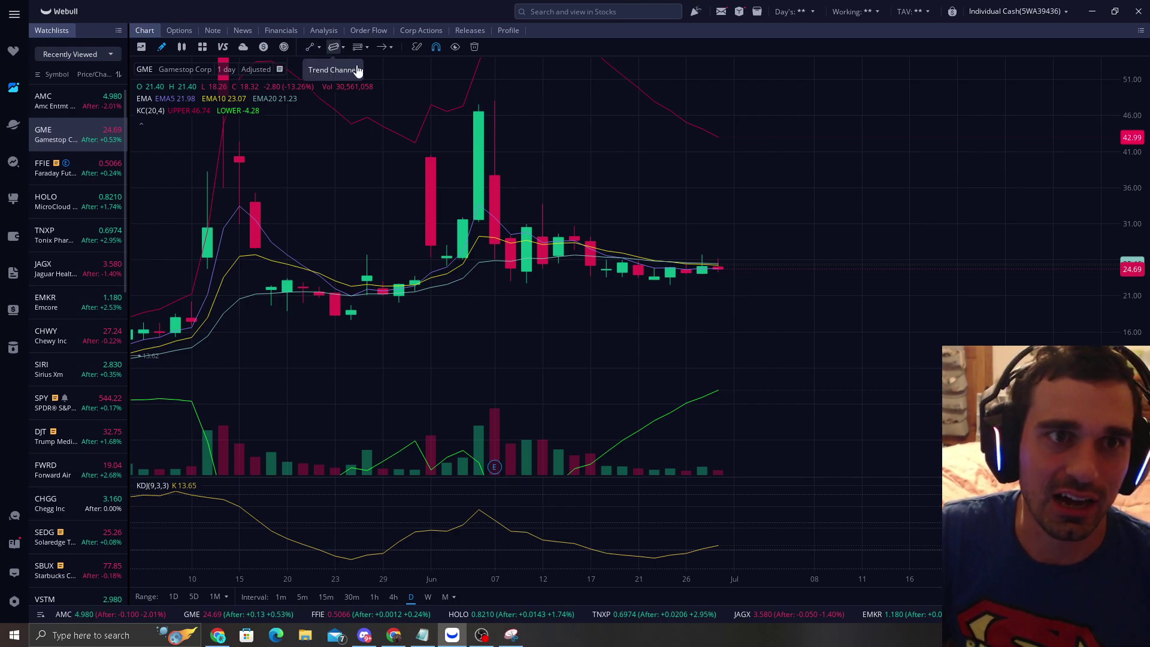
- Draw a nearly horizontal trend line beneath GME's June lows, starting at June 6, and adjust its slope to fit the lows
click(310, 47)
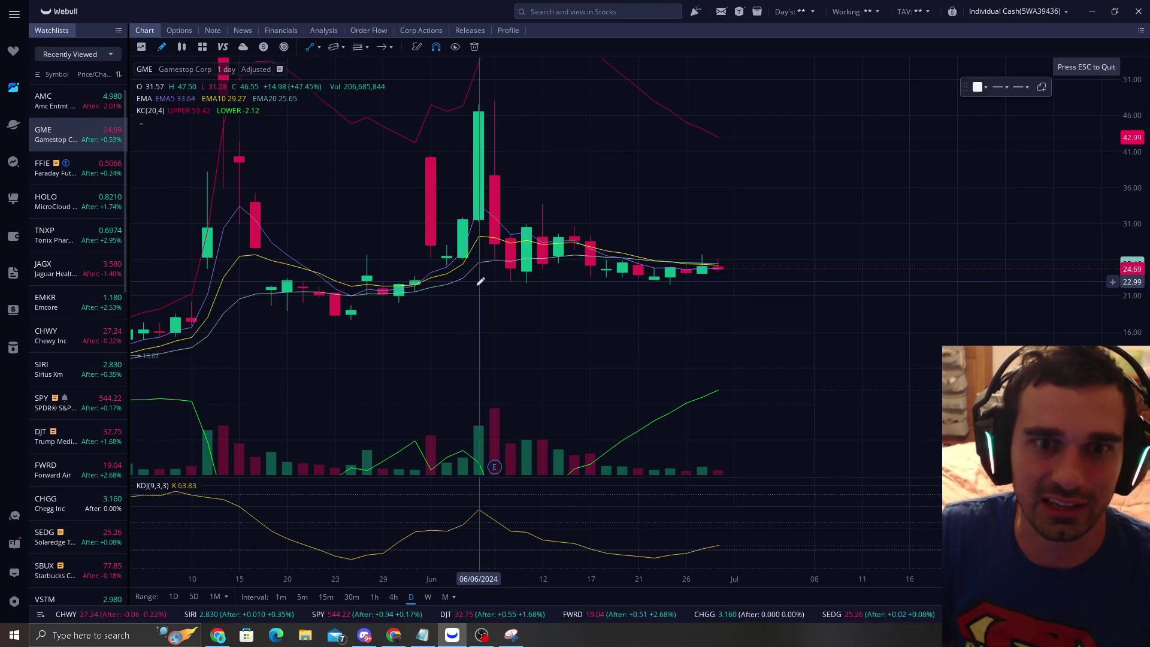
click(479, 281)
click(878, 288)
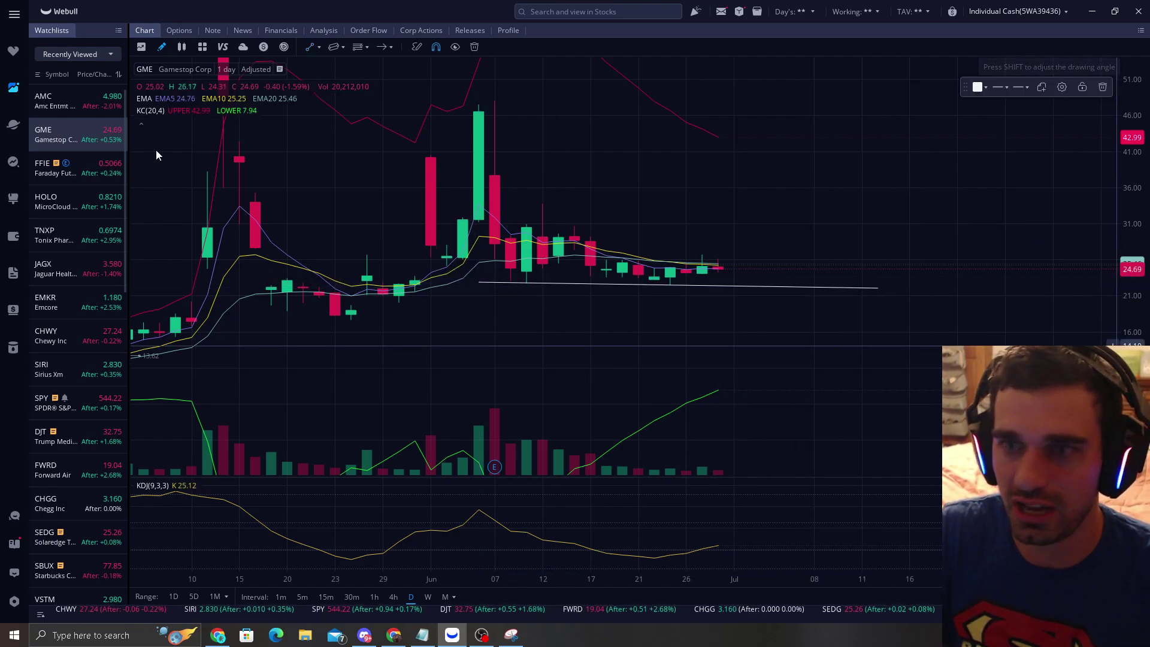
click(90, 144)
drag(1134, 325, 1136, 124)
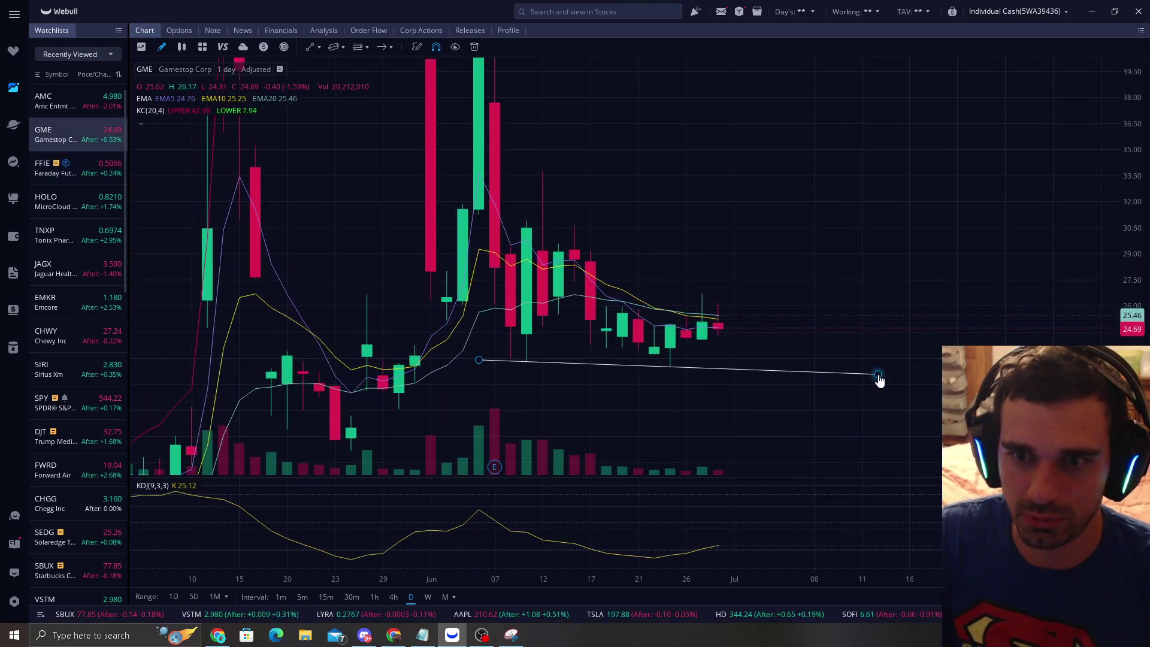
drag(877, 375, 878, 371)
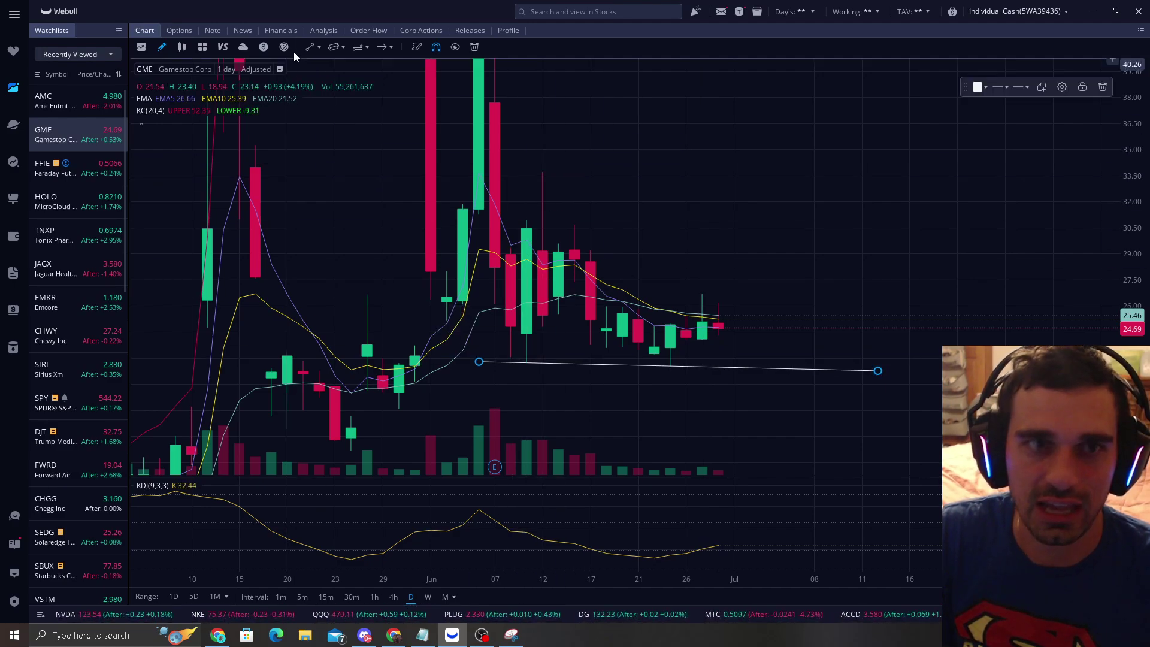
- Draw a nearly horizontal trend line along the June 12 high at about 33.65, starting at June 10
click(312, 52)
click(511, 173)
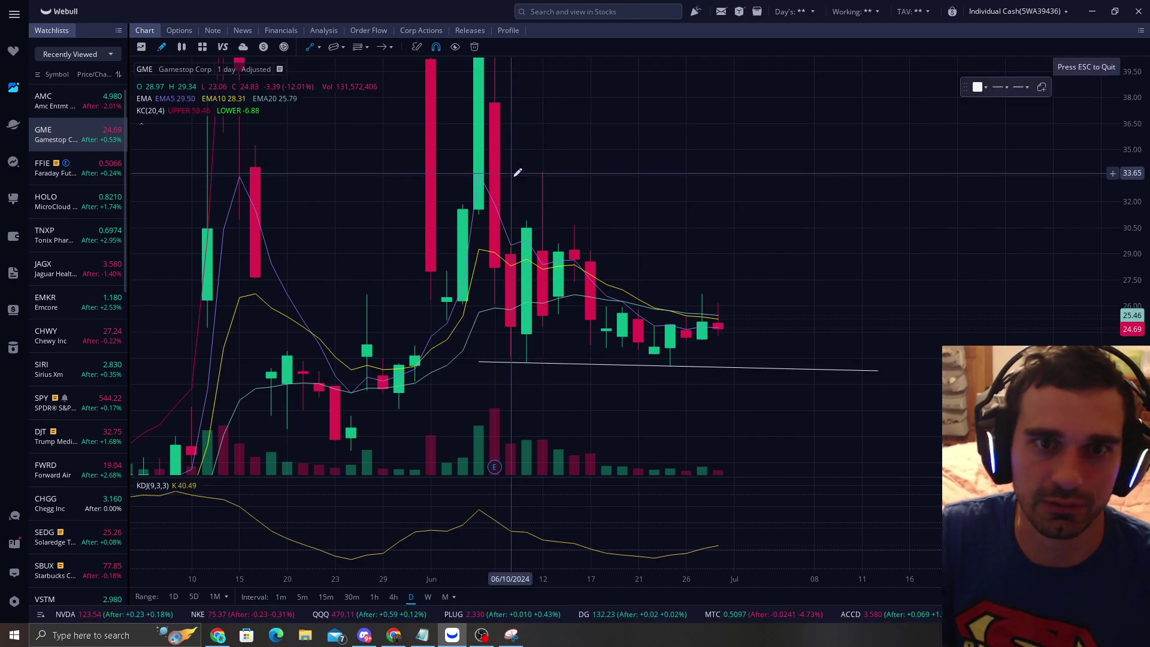
click(893, 174)
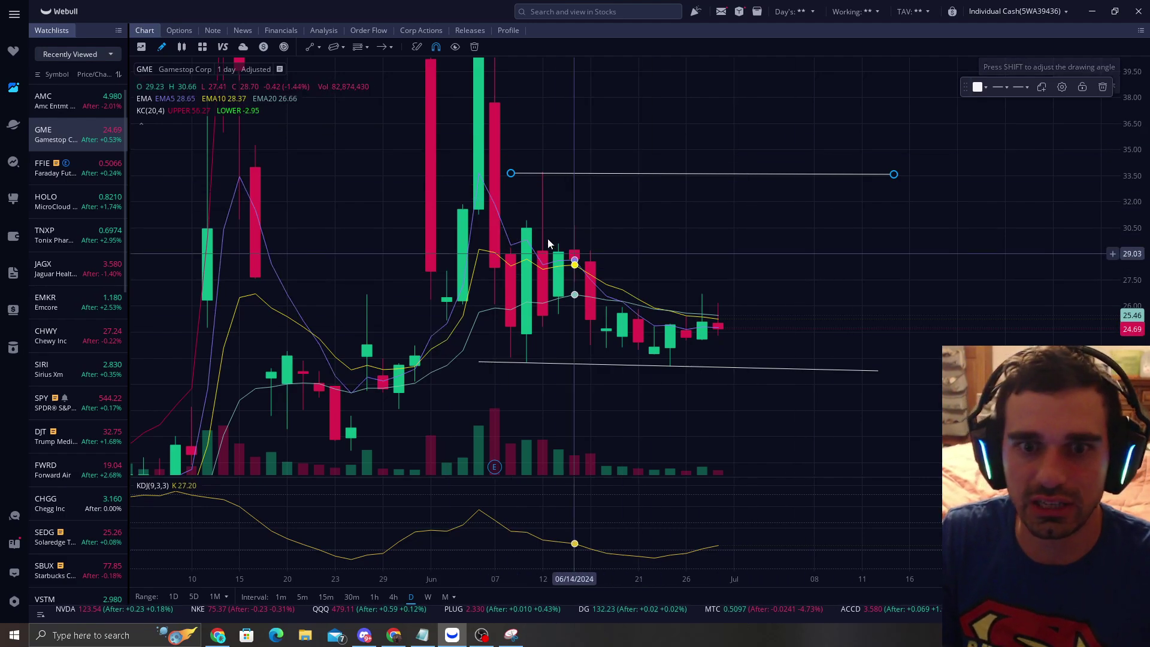
- Delete the upper and lower trend lines from the GME chart
click(1103, 87)
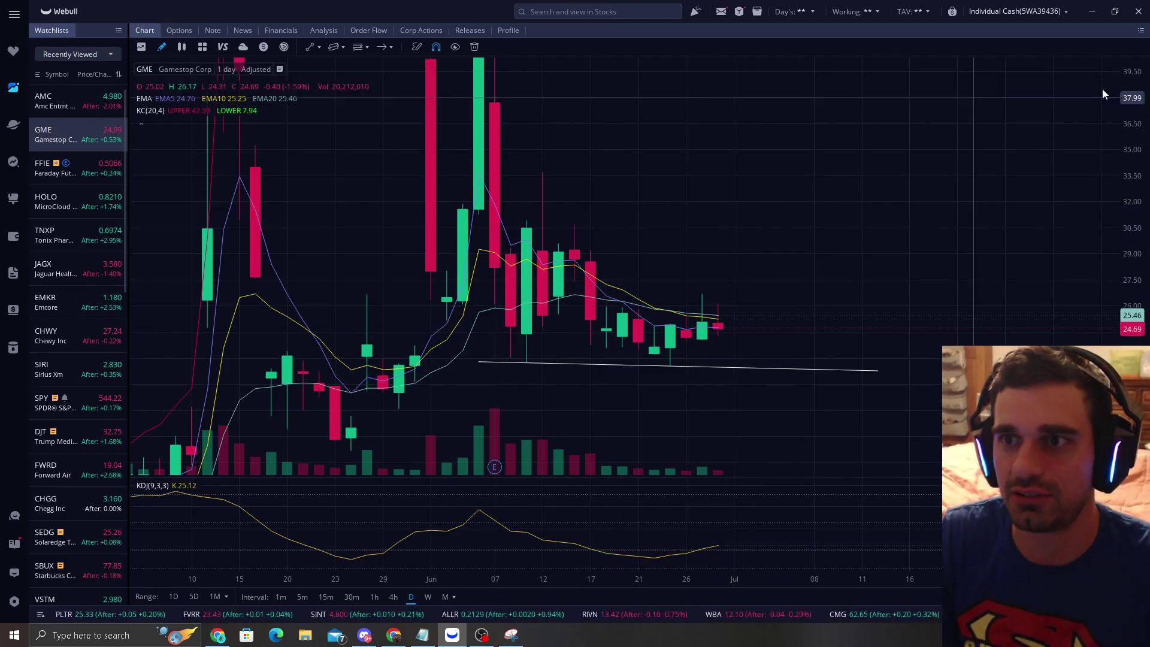
click(745, 368)
click(1103, 86)
- Examine GME's mid-May and early June spikes and the pullbacks that follow each of them
scroll(761, 293, down, 3)
drag(1129, 123, 1129, 171)
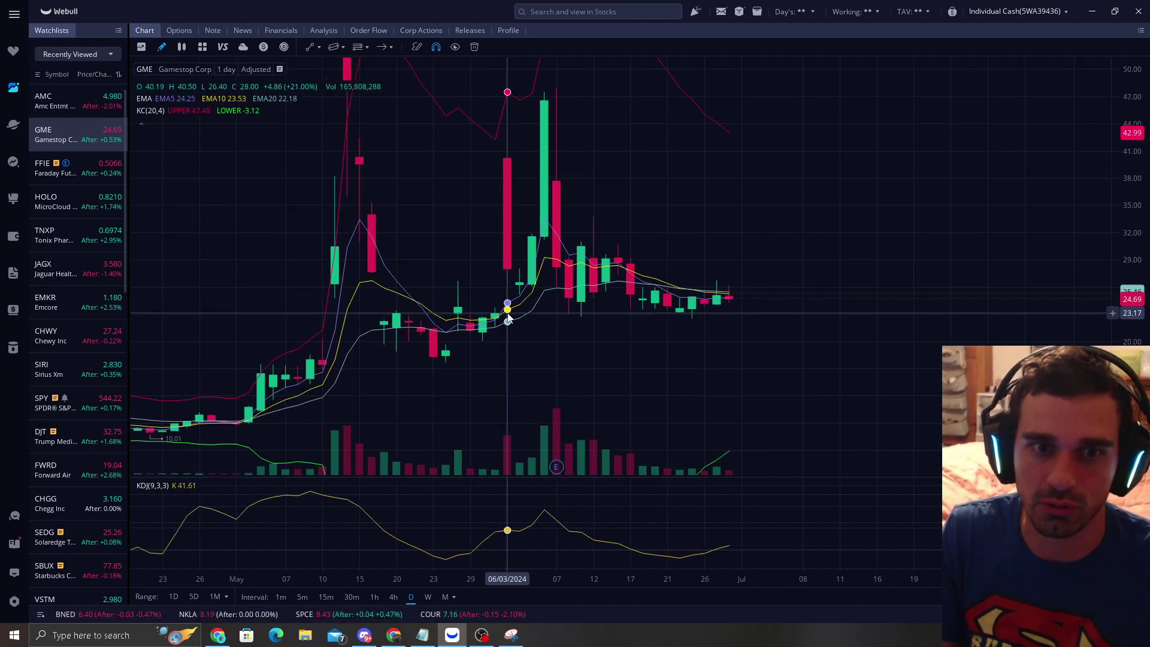
scroll(494, 309, up, 3)
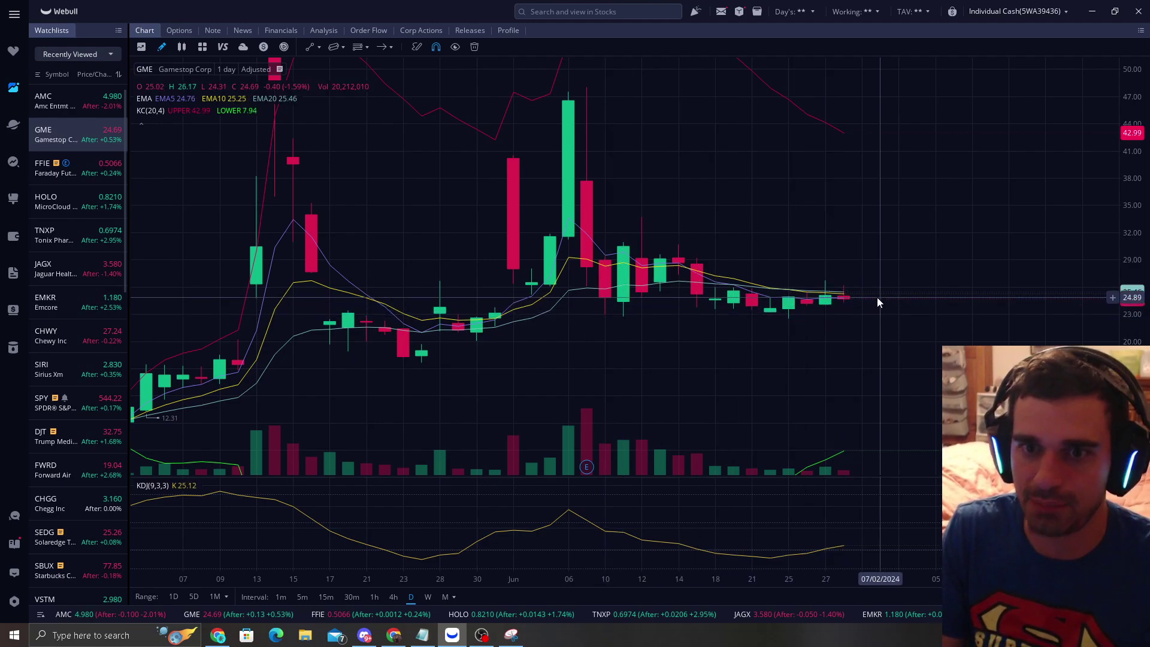
scroll(854, 288, down, 1)
scroll(853, 288, down, 1)
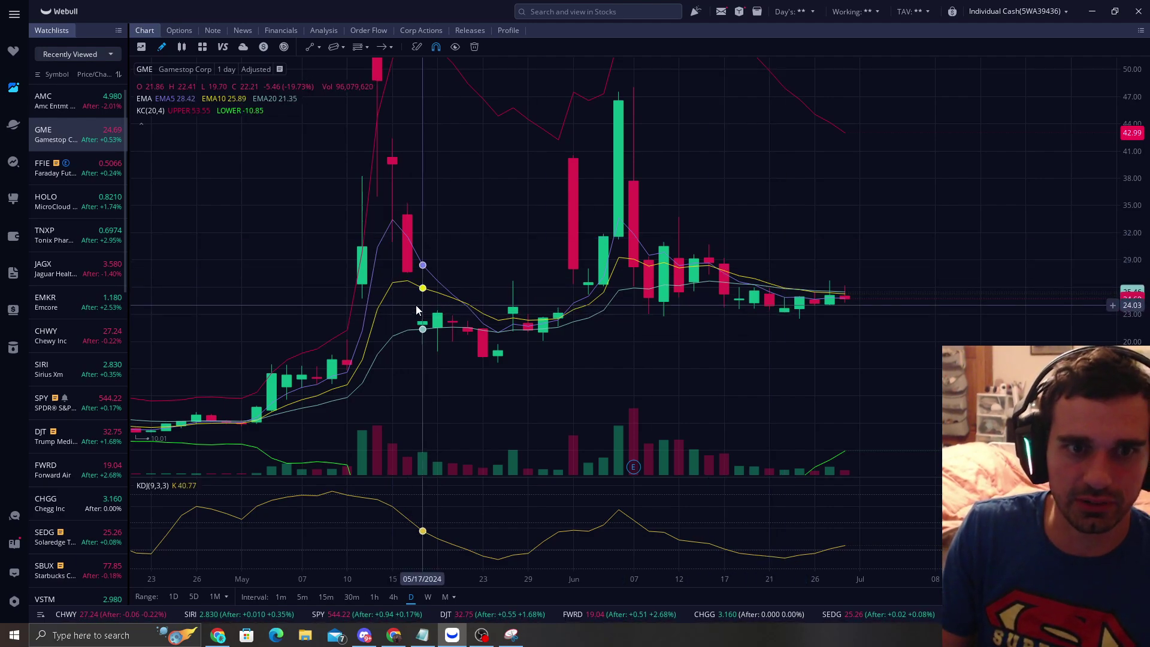
drag(1128, 93, 893, 167)
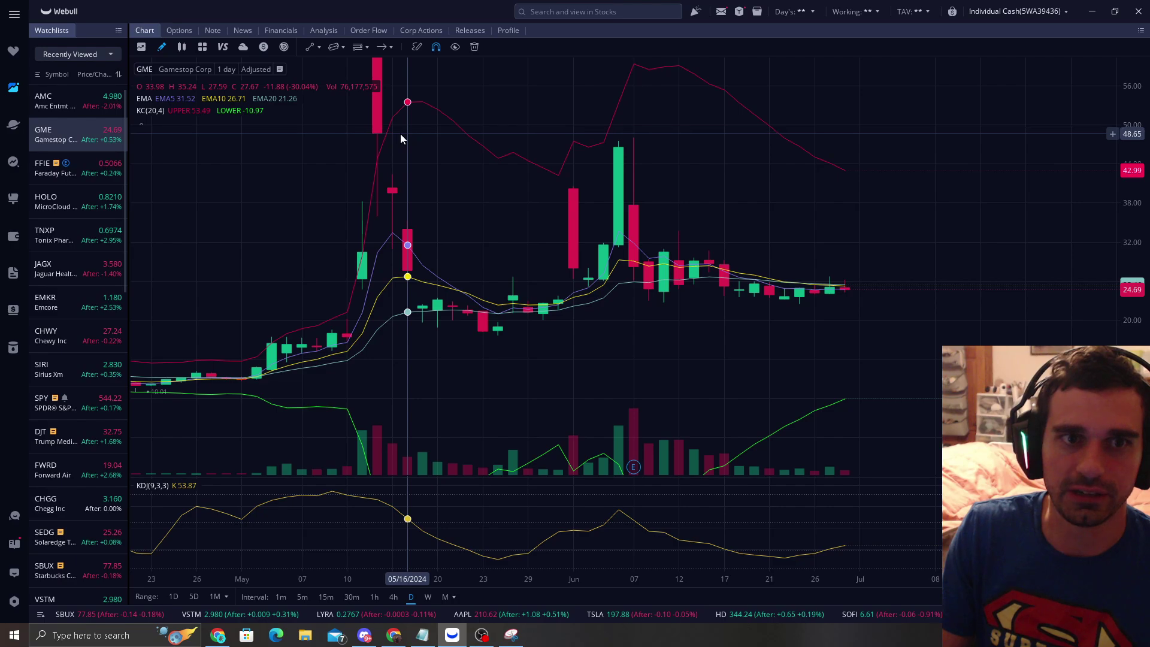
drag(580, 154, 639, 285)
scroll(519, 301, up, 3)
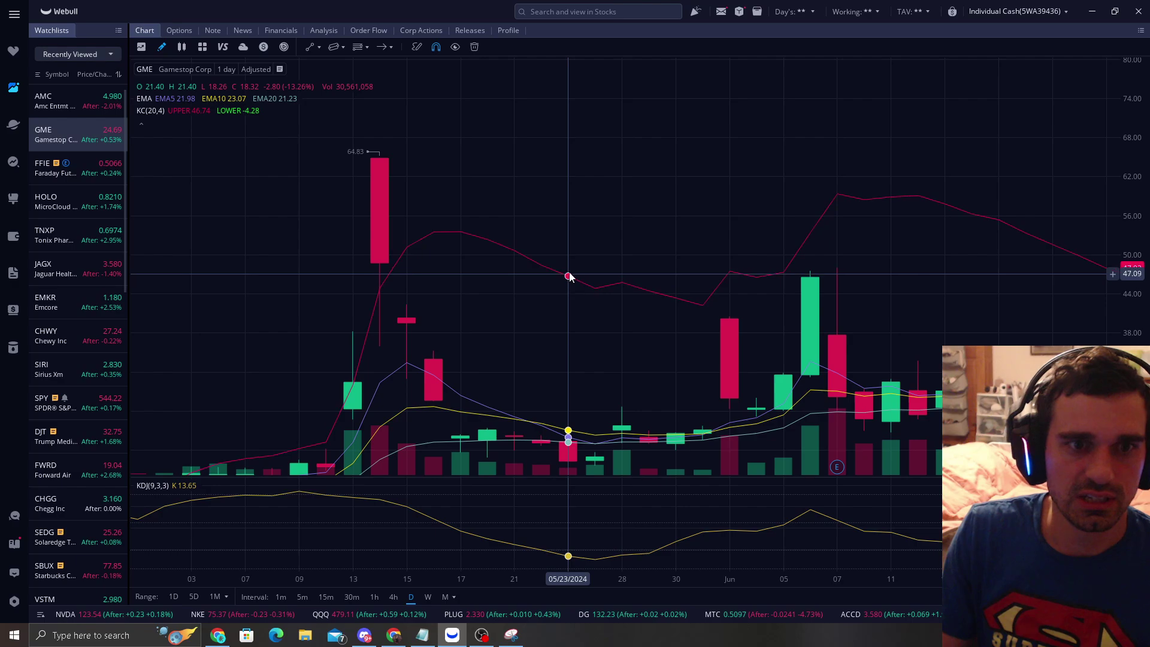
drag(746, 267, 525, 265)
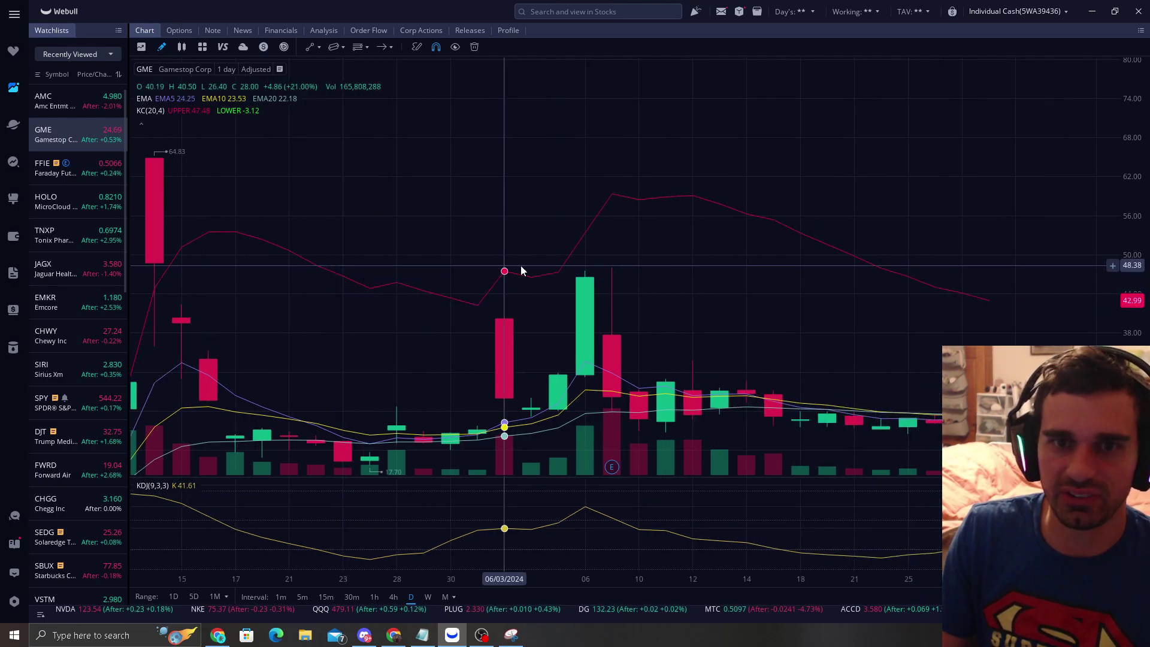
drag(528, 307, 531, 167)
scroll(530, 172, down, 2)
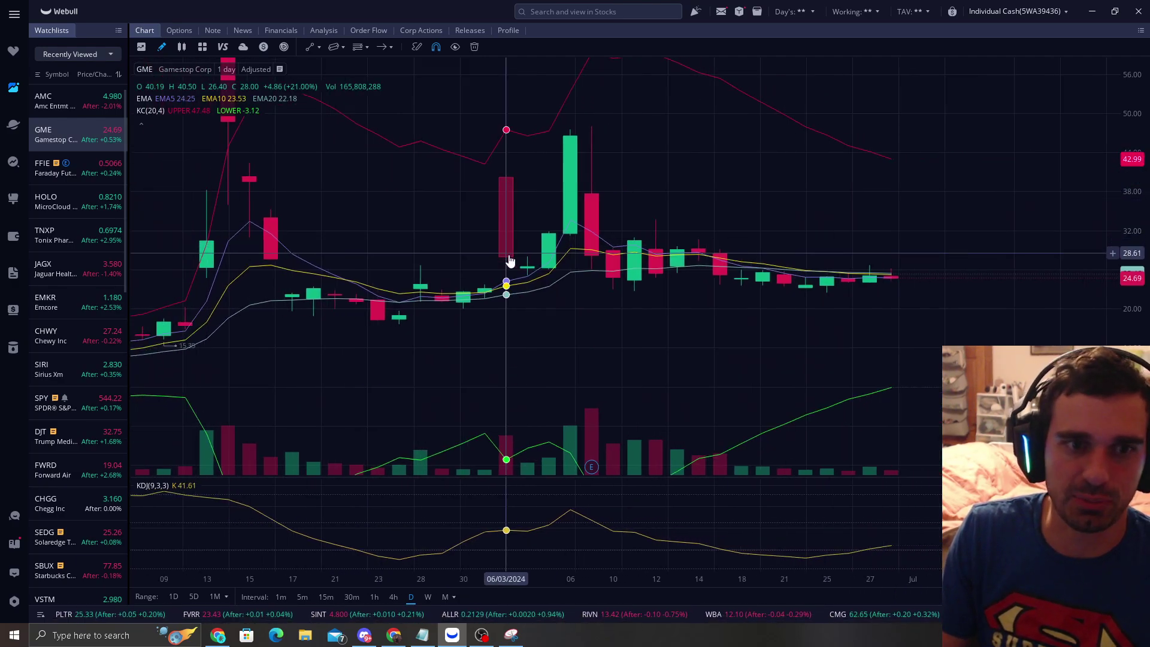
- Place an arrow at GME's June 27 candle near the moving averages and delete it
scroll(591, 132, down, 3)
drag(765, 228, 746, 175)
drag(1130, 371, 1126, 234)
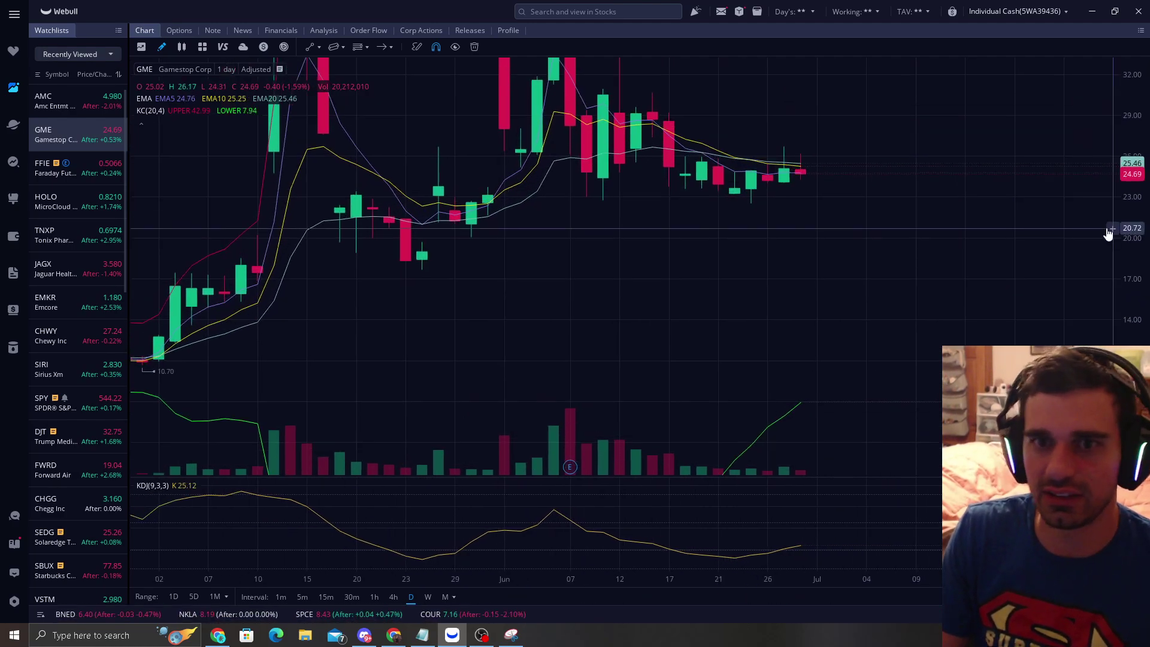
scroll(764, 238, up, 4)
drag(809, 246, 705, 281)
drag(1134, 340, 1134, 334)
scroll(896, 243, up, 3)
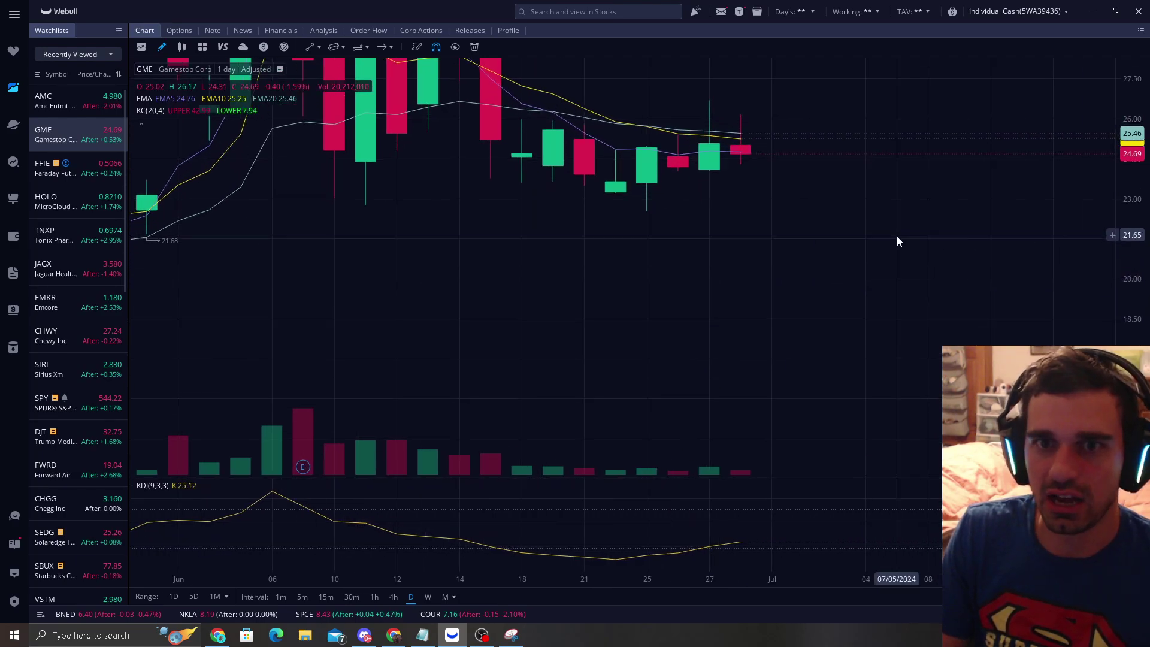
click(381, 47)
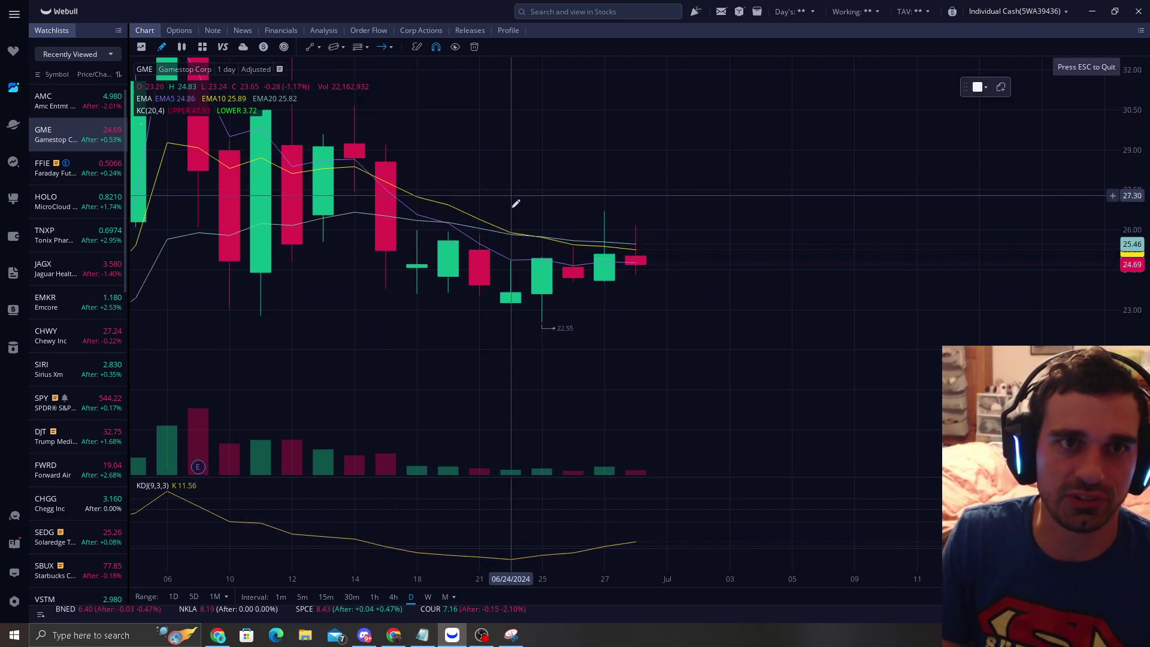
drag(544, 196, 603, 256)
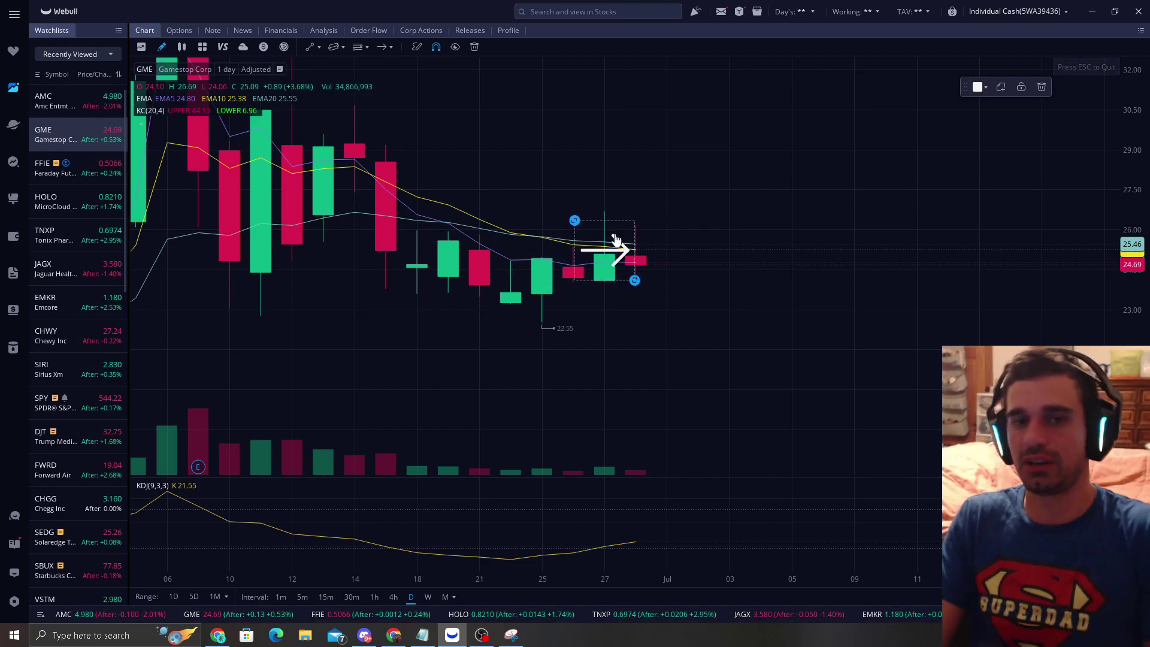
click(1042, 87)
- Compare GME's late June candles with its June decline and the earlier May and June spikes
scroll(619, 186, down, 3)
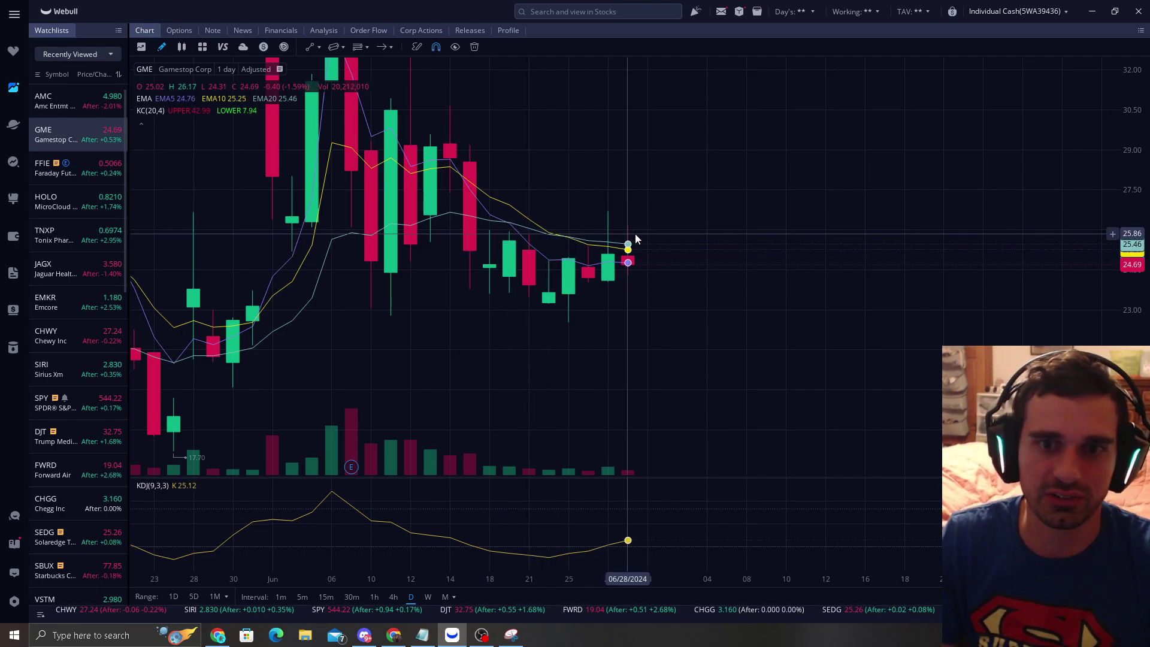
scroll(980, 210, down, 2)
scroll(699, 295, up, 3)
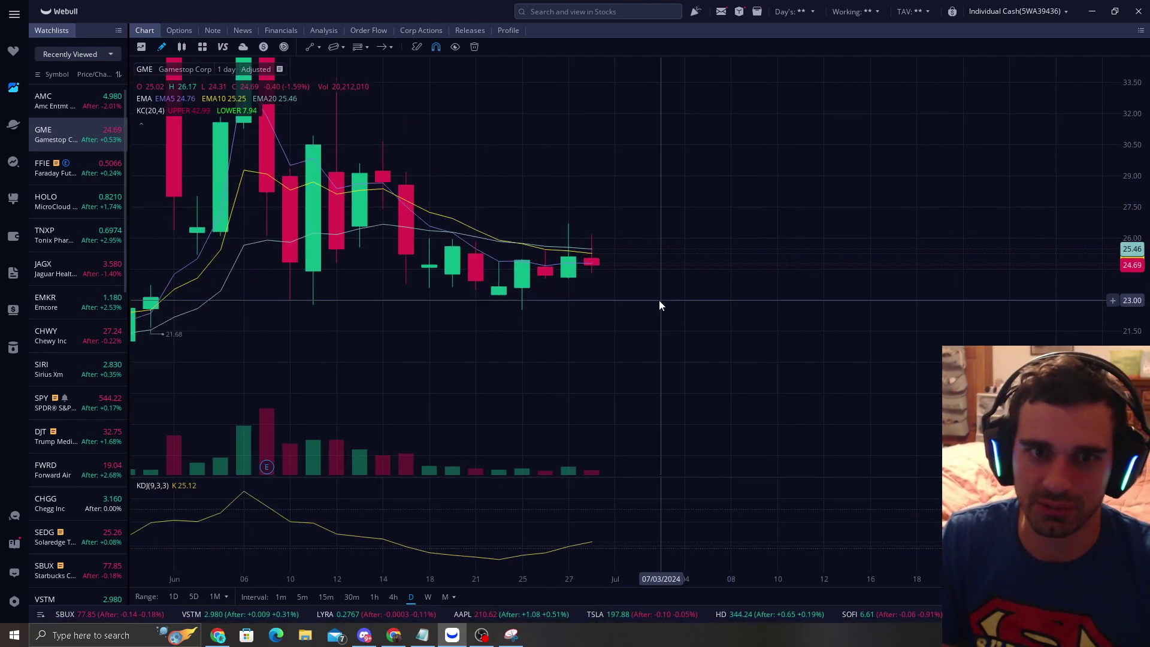
scroll(630, 311, down, 2)
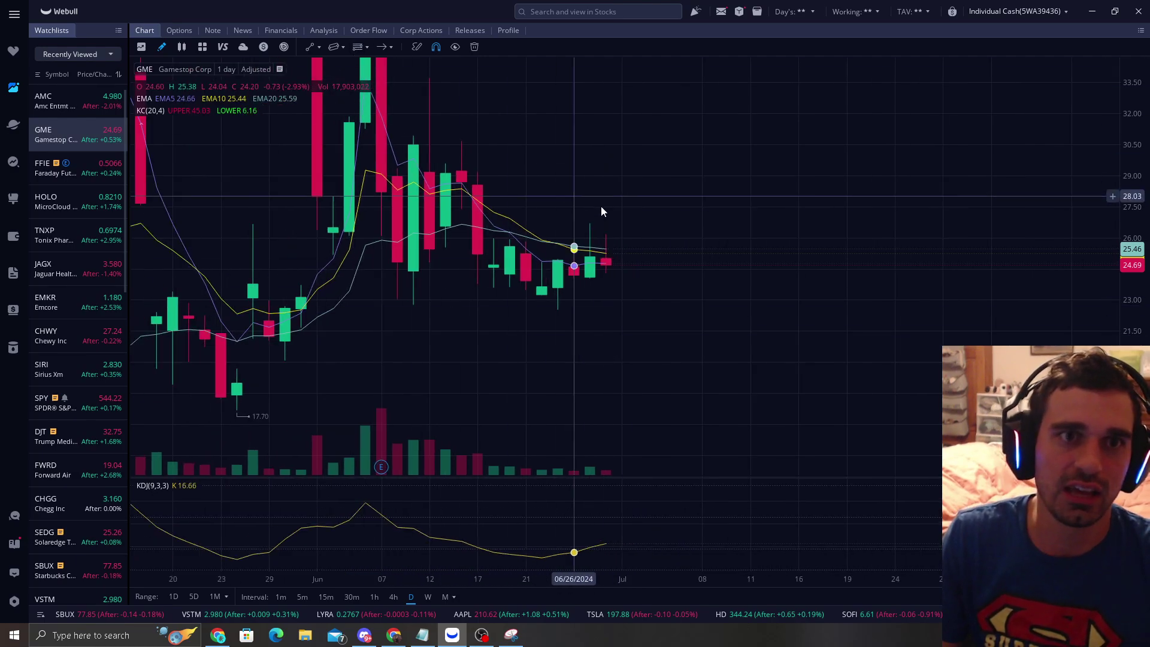
drag(606, 183, 613, 257)
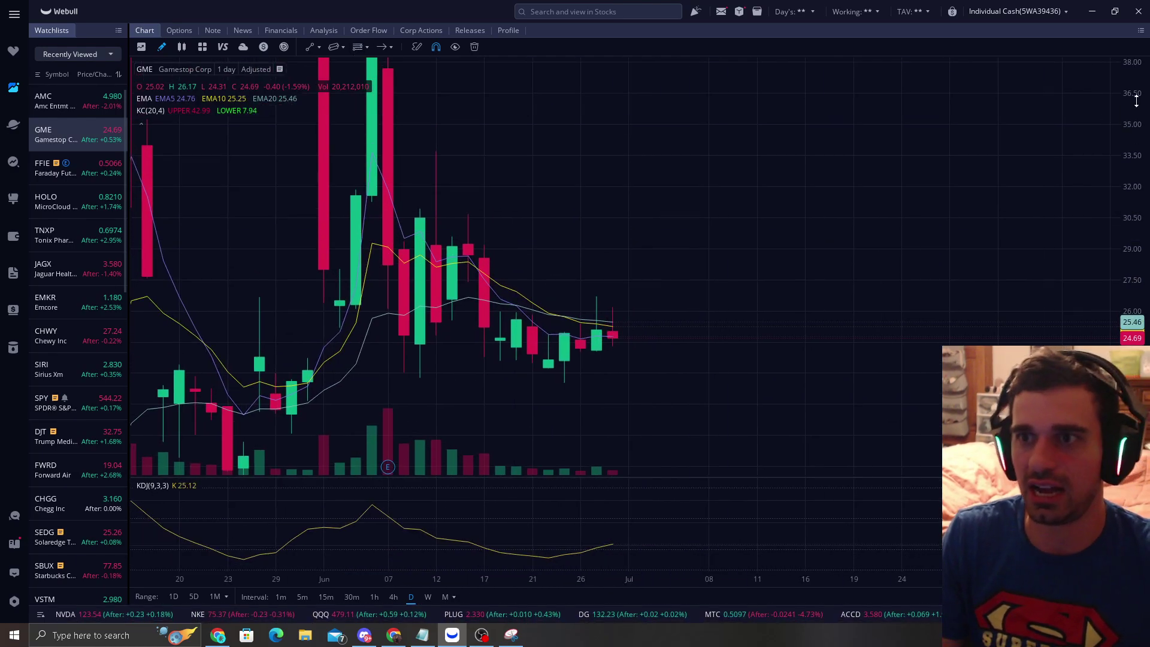
scroll(635, 223, down, 3)
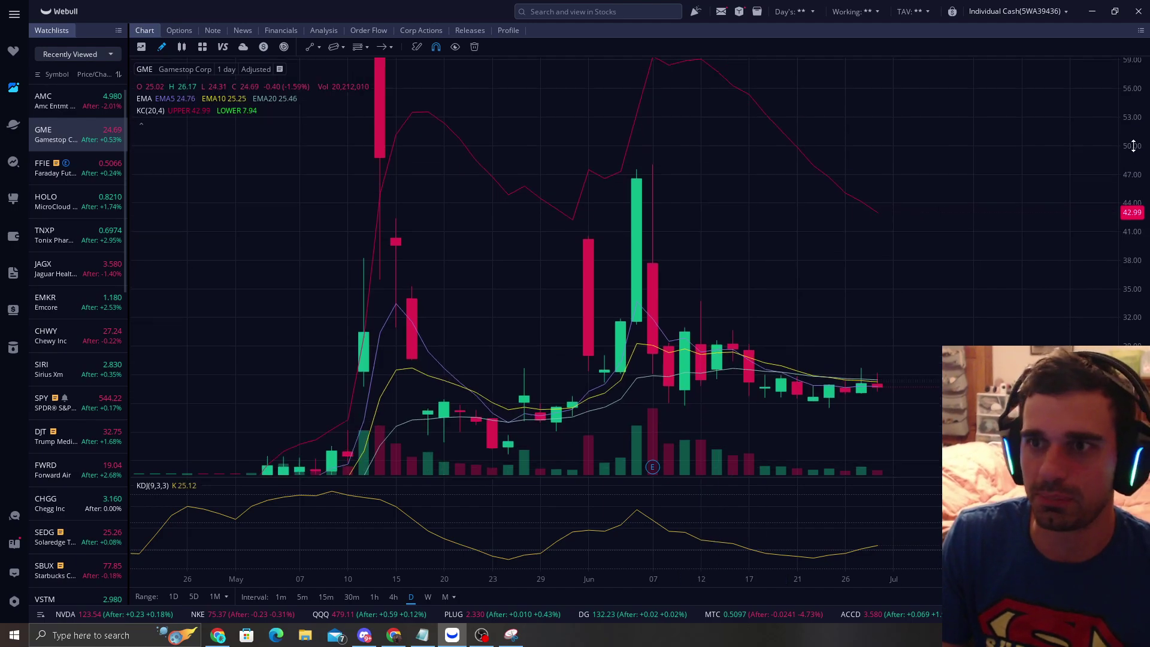
drag(1133, 154, 1133, 180)
- Place an arrow above GME's June 3 candle, just before the early June spike
click(381, 46)
click(590, 185)
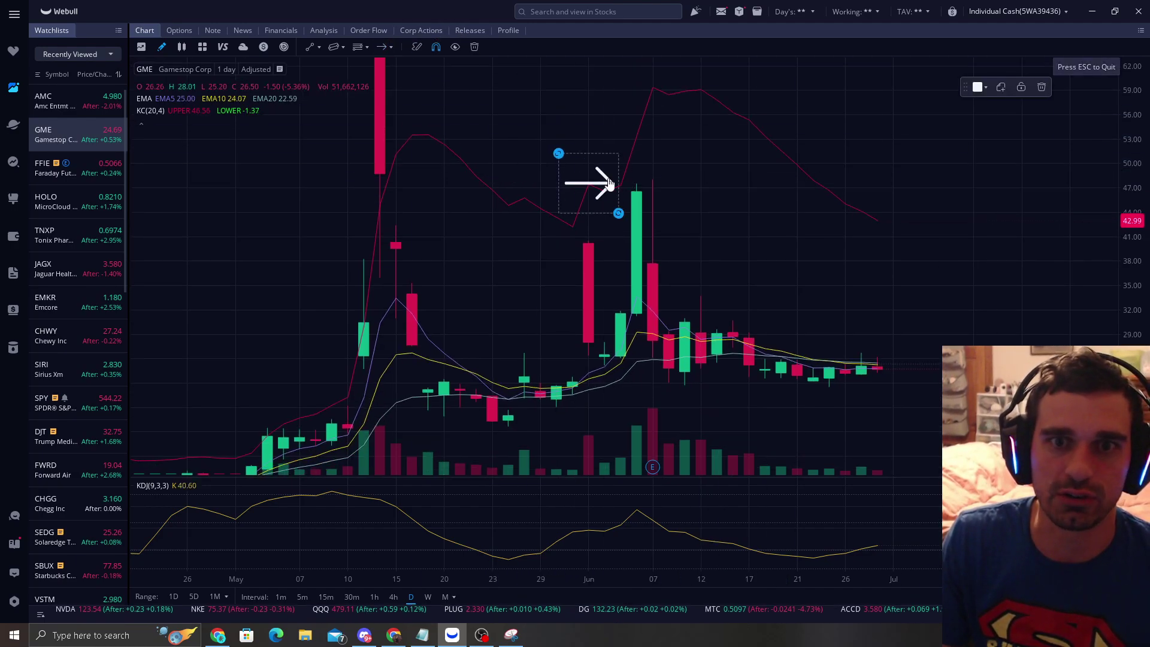
drag(590, 184, 590, 174)
drag(706, 231, 708, 102)
drag(595, 94, 597, 176)
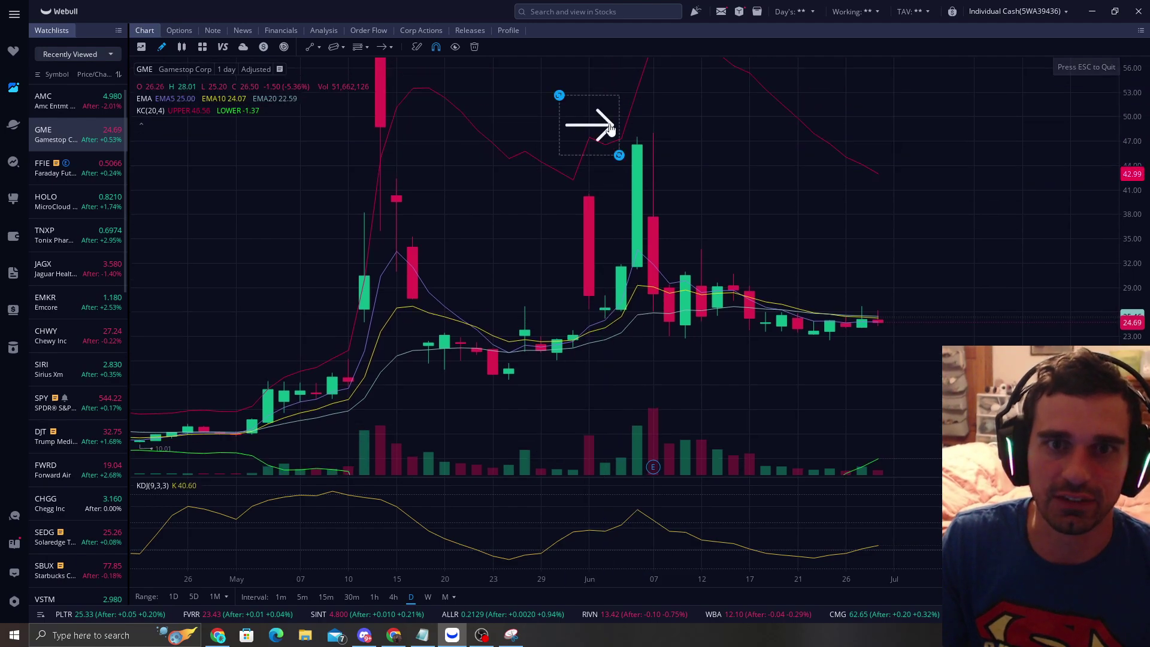
- Rotate the arrow to point upward and move it to the May 17 candle after the mid-May drop
drag(595, 131, 772, 323)
mouse_move(811, 361)
mouse_down()
mouse_move(805, 217)
mouse_move(857, 358)
mouse_move(907, 323)
mouse_move(894, 328)
mouse_up()
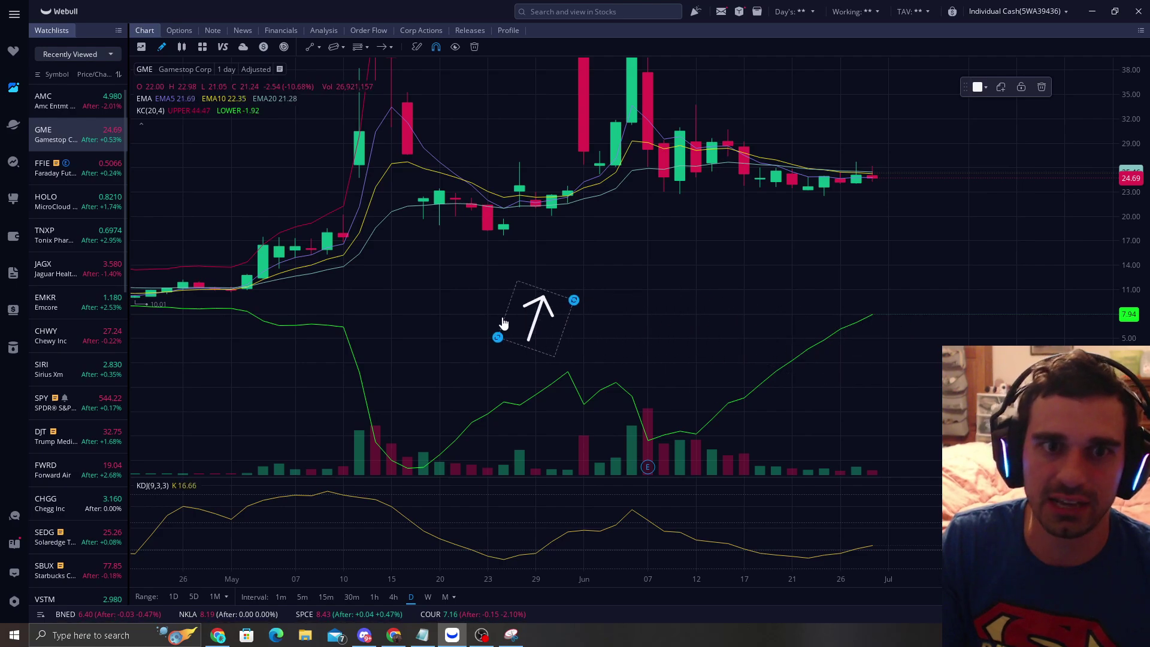
drag(494, 322, 431, 280)
drag(574, 260, 618, 308)
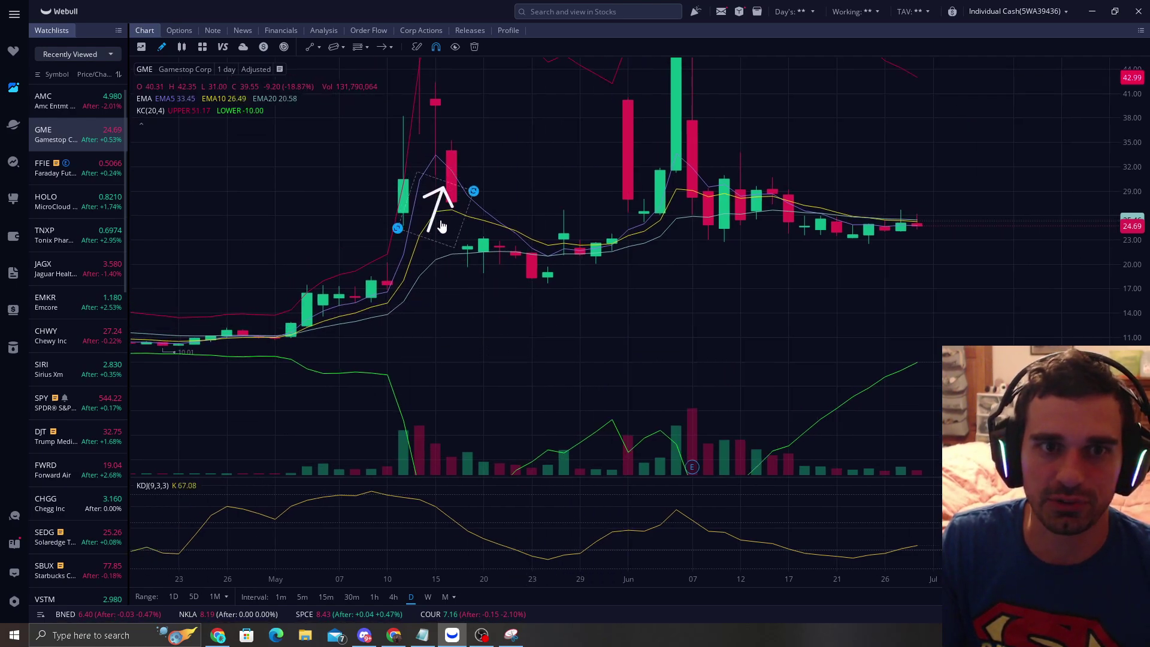
drag(450, 271, 474, 251)
drag(606, 325, 564, 322)
scroll(605, 357, up, 3)
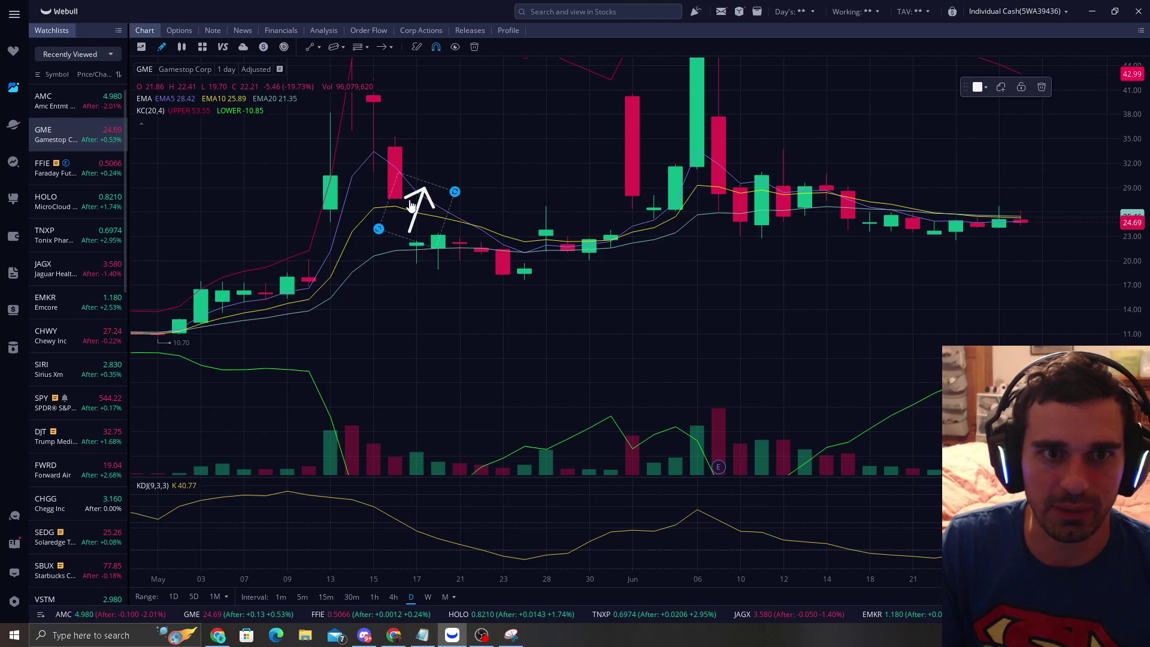
drag(418, 256, 459, 280)
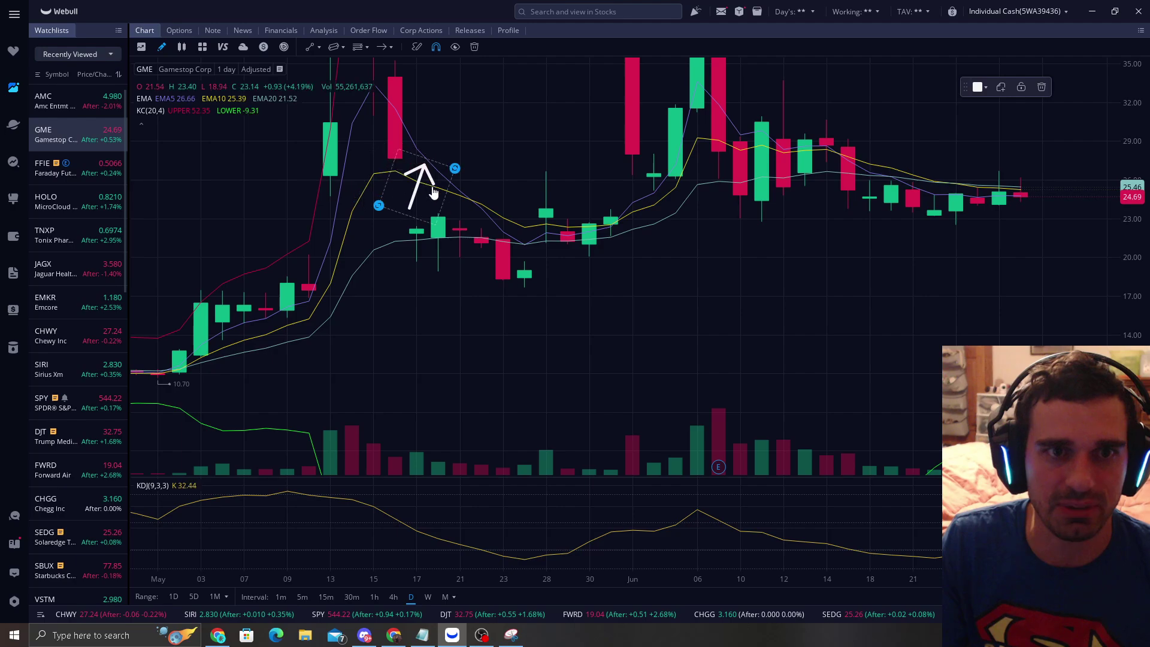
- Move the arrow along the late May rebound, from the May 23 to May 28 candles to the May 30 and 31 candles
mouse_move(413, 172)
mouse_down()
mouse_move(455, 201)
mouse_move(426, 239)
mouse_up()
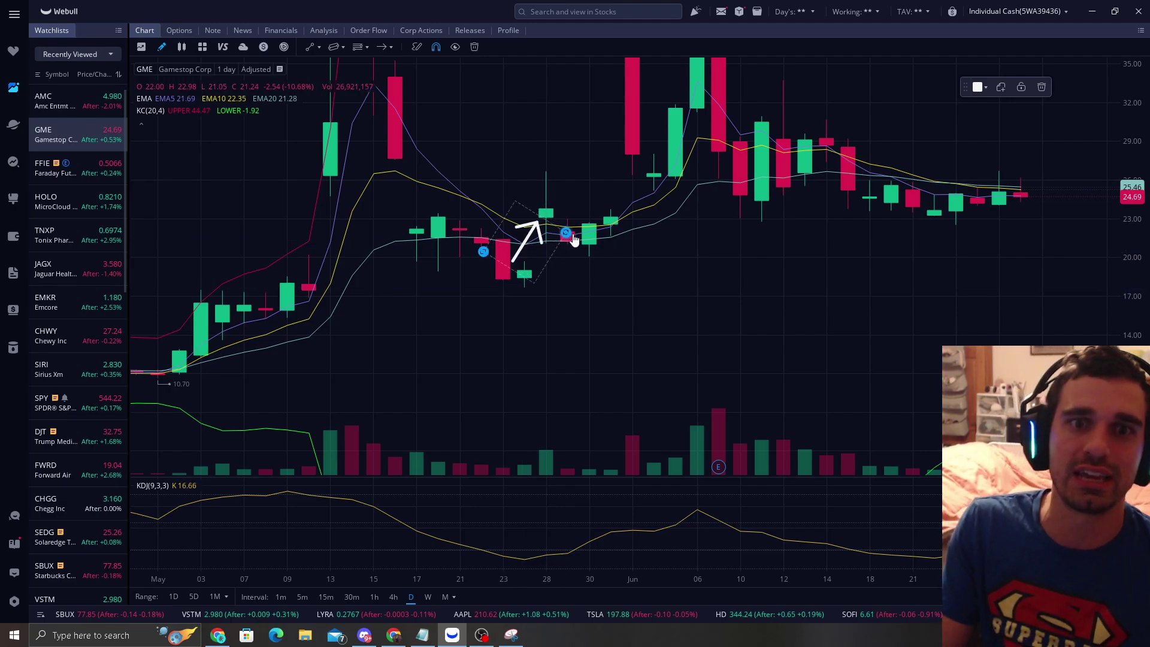
drag(519, 251, 521, 266)
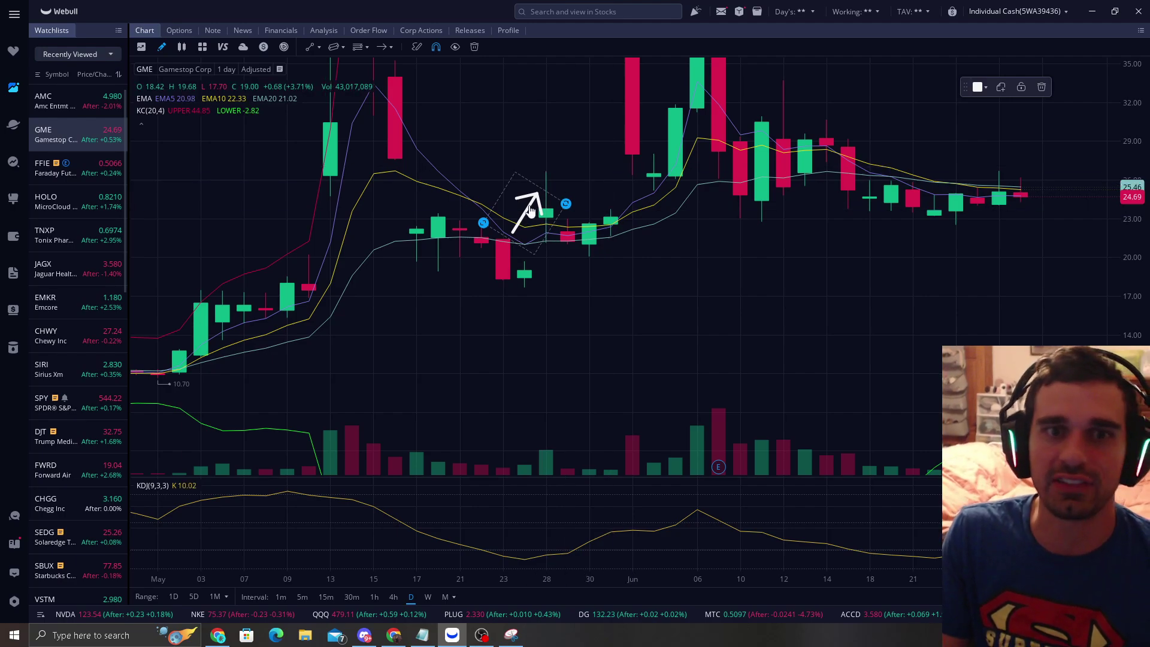
drag(529, 209, 529, 251)
drag(931, 104, 929, 241)
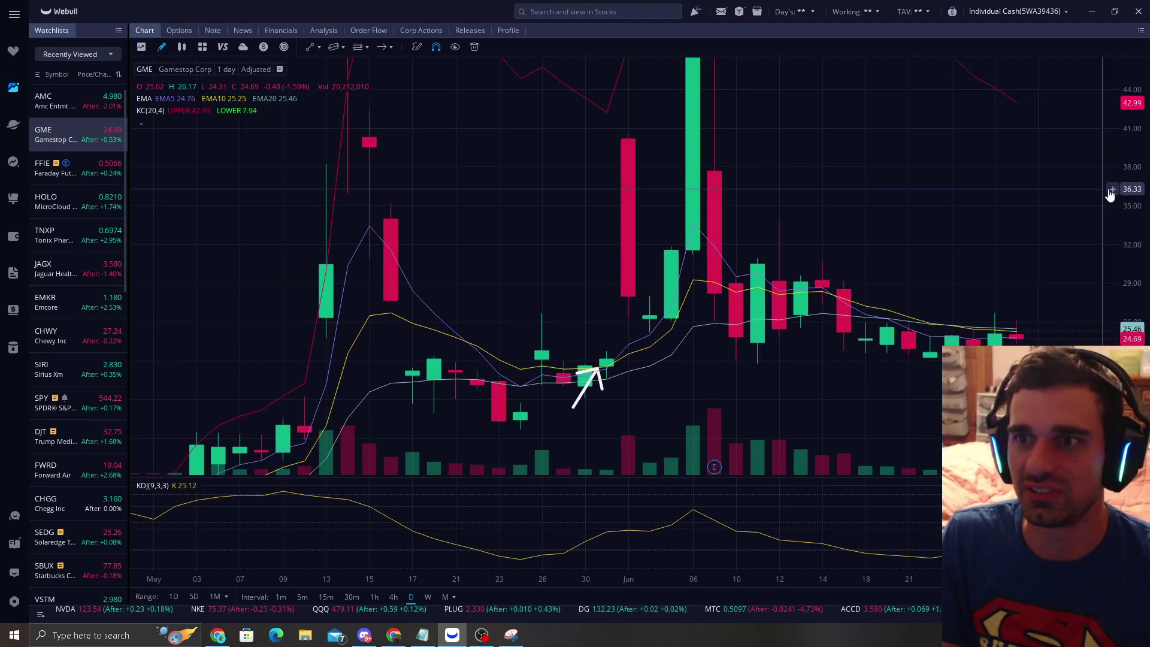
- Move the arrow to GME's June 3 candle and up to the June 6 candle's peak, and delete it
drag(1109, 192, 1114, 238)
drag(652, 353, 650, 366)
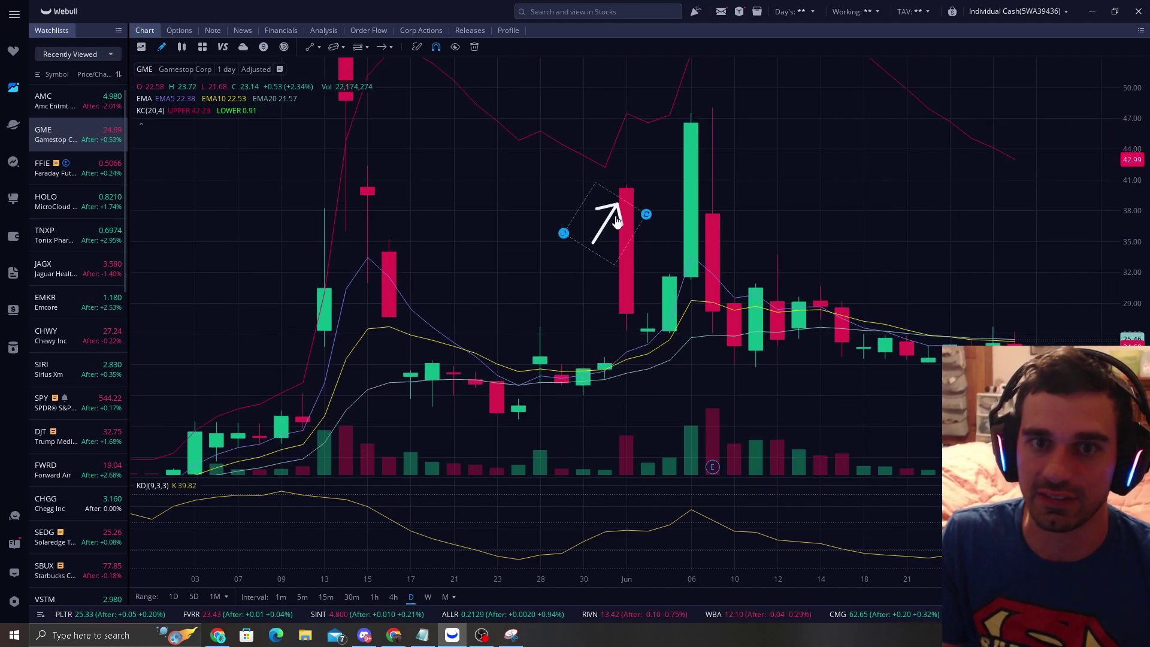
drag(609, 223, 674, 146)
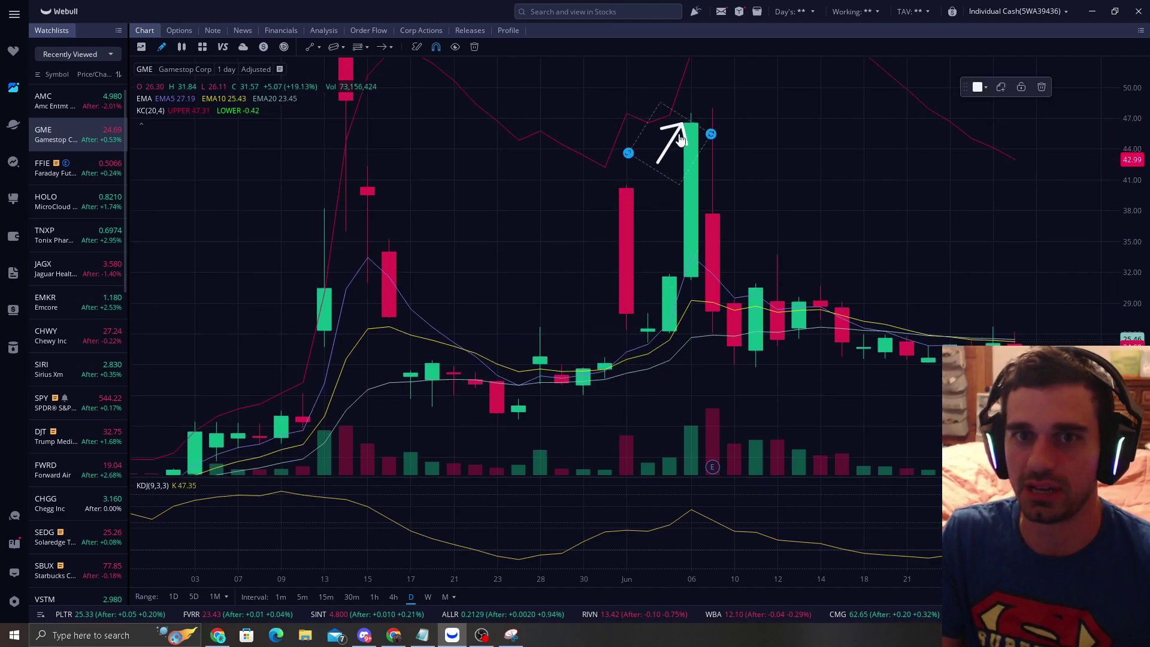
click(1043, 87)
- Examine GME's late June candles closely against the moving averages and the preceding June decline
scroll(777, 231, up, 2)
drag(994, 216, 609, 214)
scroll(609, 213, down, 2)
drag(697, 245, 698, 127)
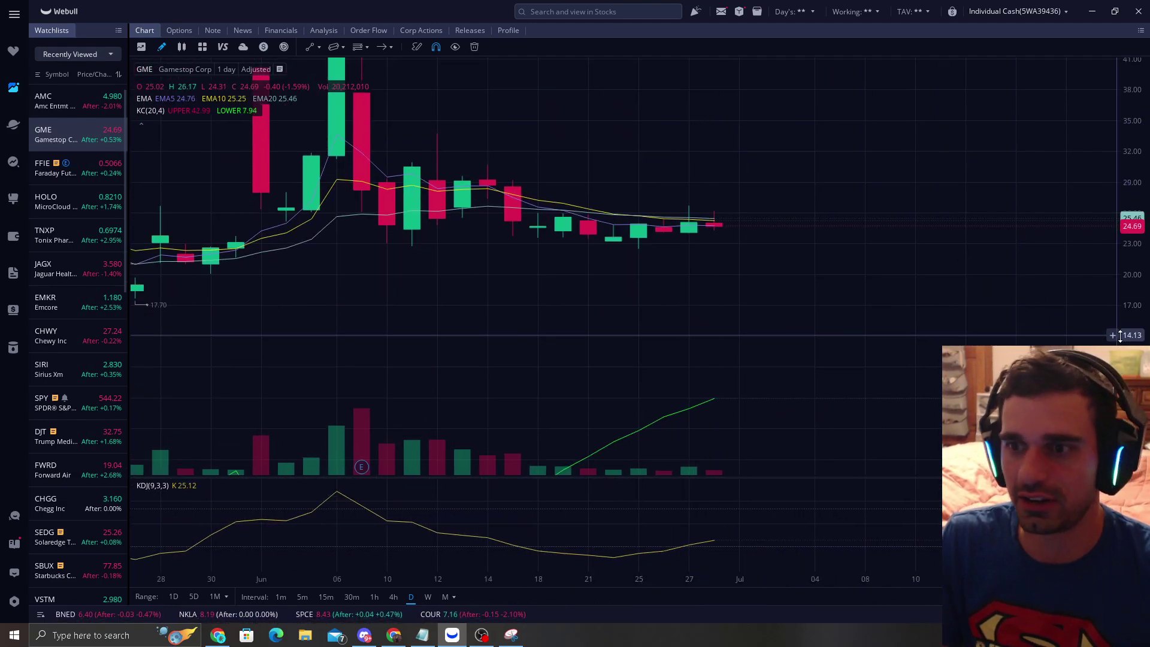
drag(1125, 337, 1138, 229)
drag(814, 197, 809, 237)
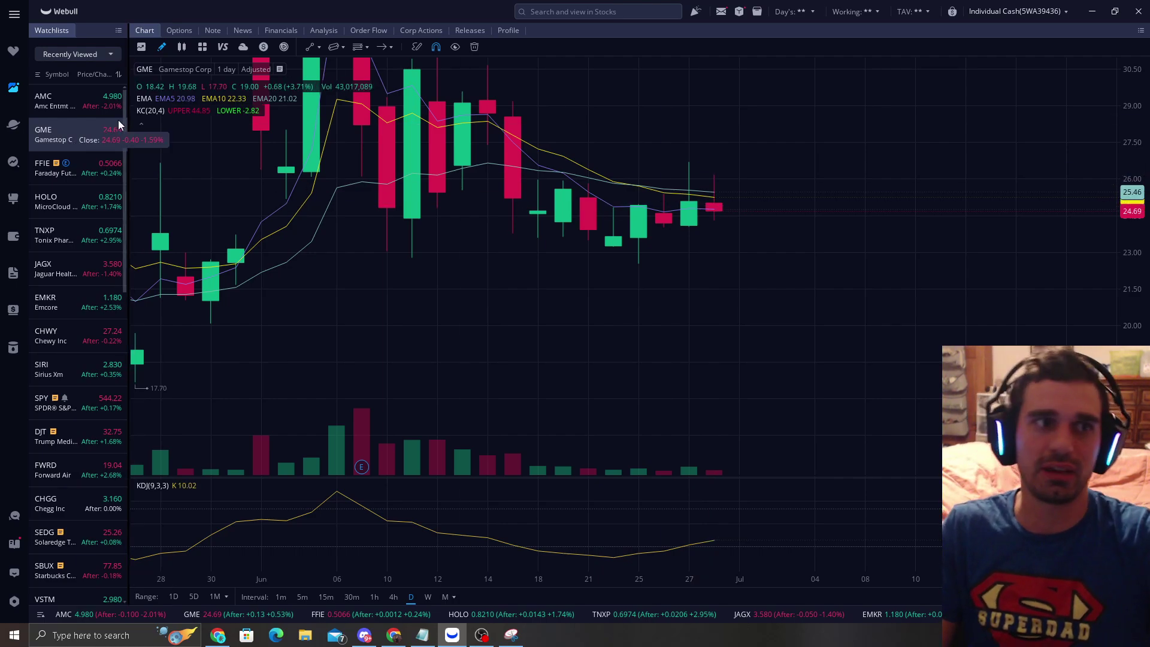
- Open AMC's daily chart and frame the candles from the mid-May spike through late June
click(80, 101)
scroll(602, 202, down, 3)
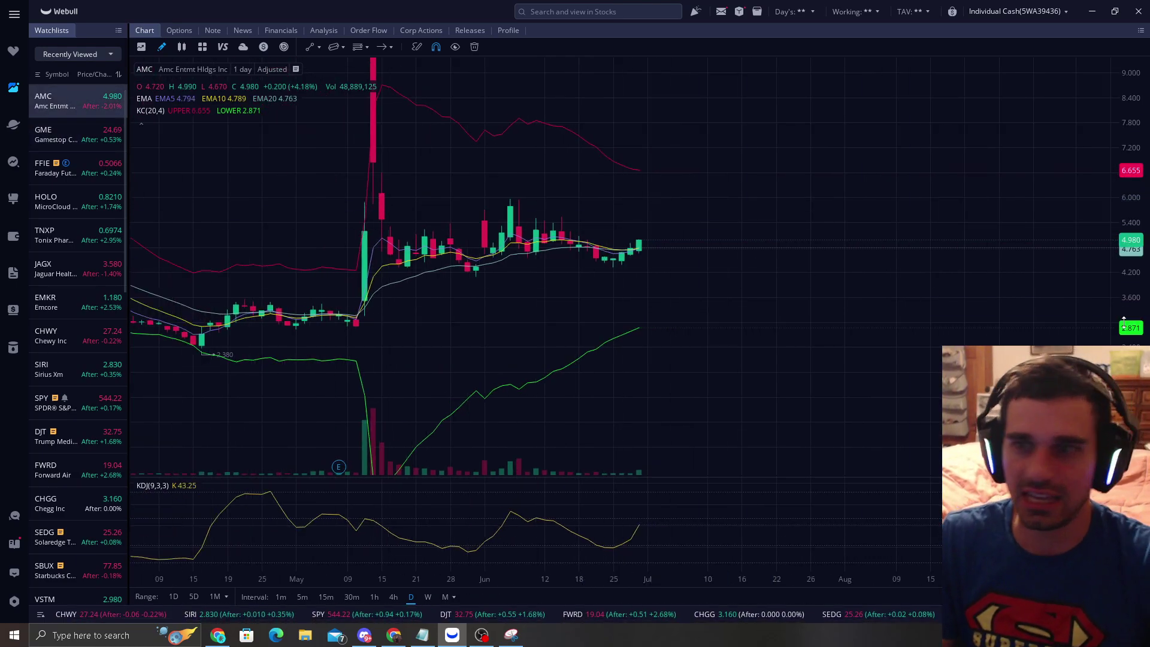
drag(1121, 341, 1121, 299)
scroll(701, 299, up, 4)
drag(664, 301, 749, 351)
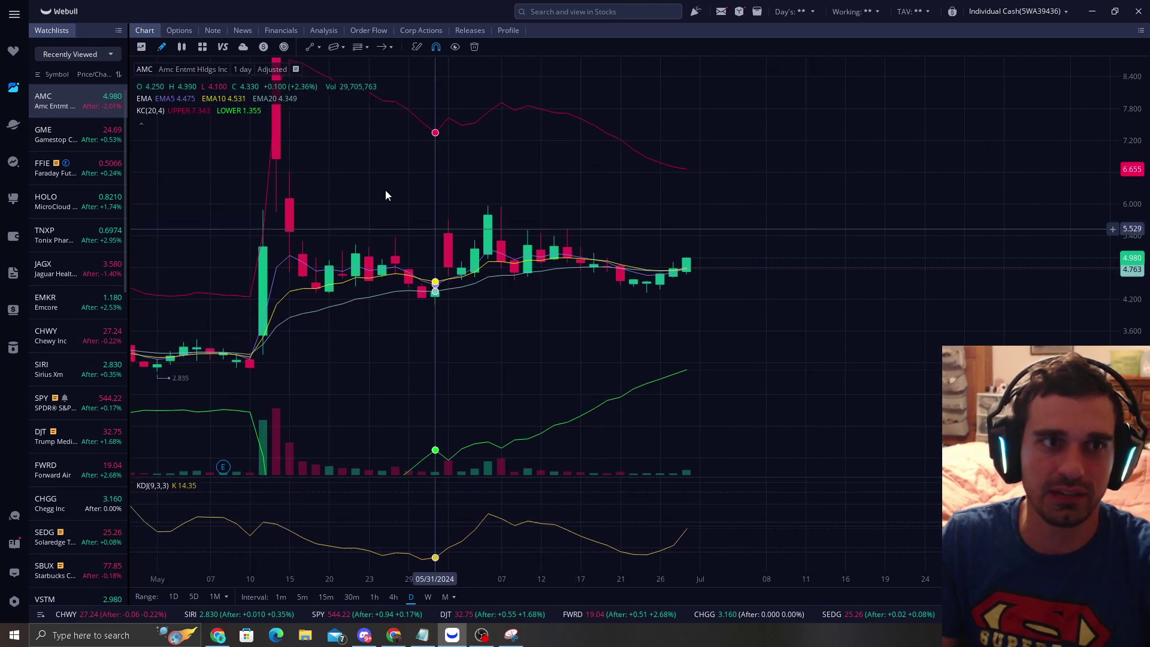
- Draw a downward channel over AMC's June decline, from the June 5 candle to the June 28 candle
click(333, 46)
click(474, 201)
click(772, 265)
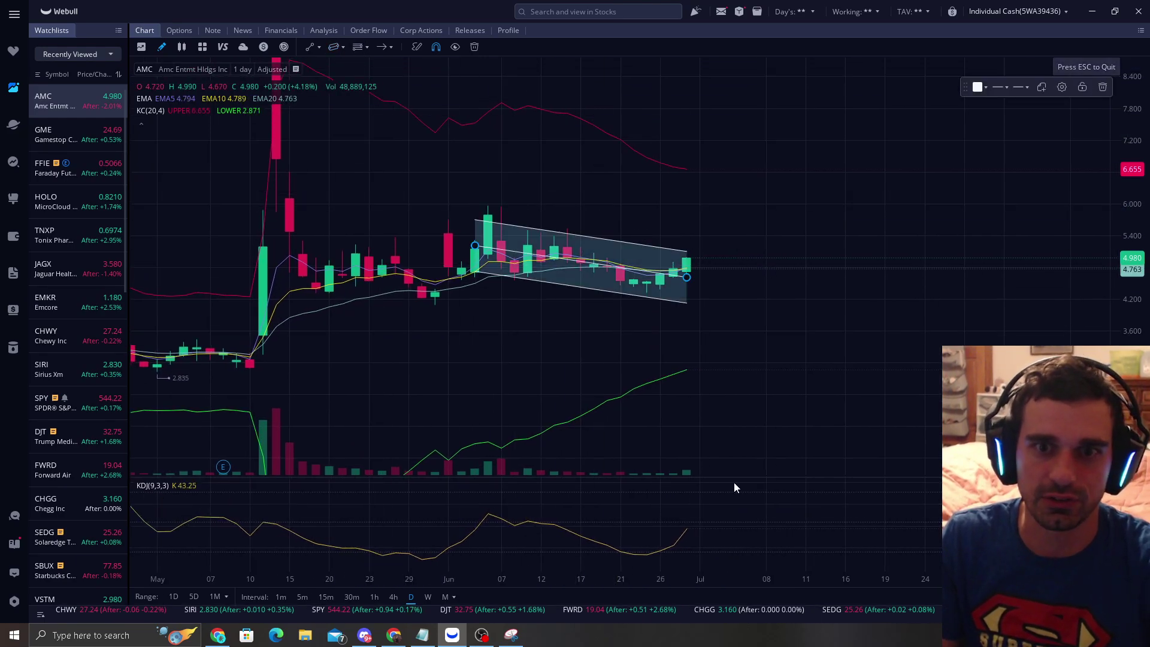
key(Escape)
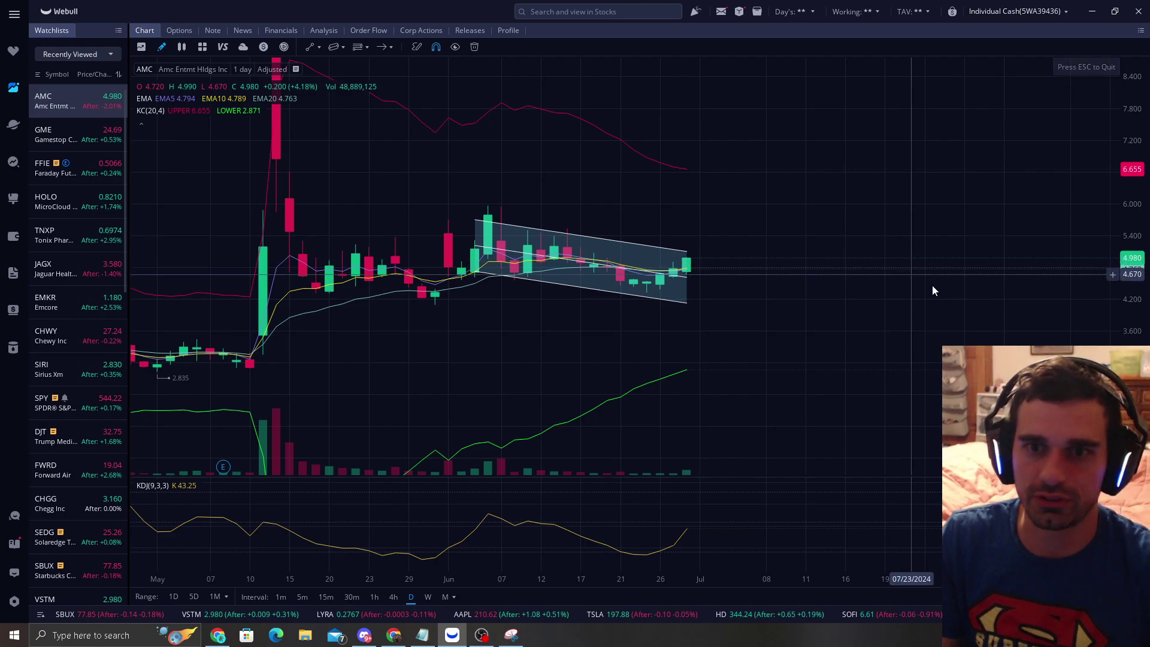
- Compare AMC's latest candles with the channel's upper boundary, and delete the channel
scroll(687, 298, up, 4)
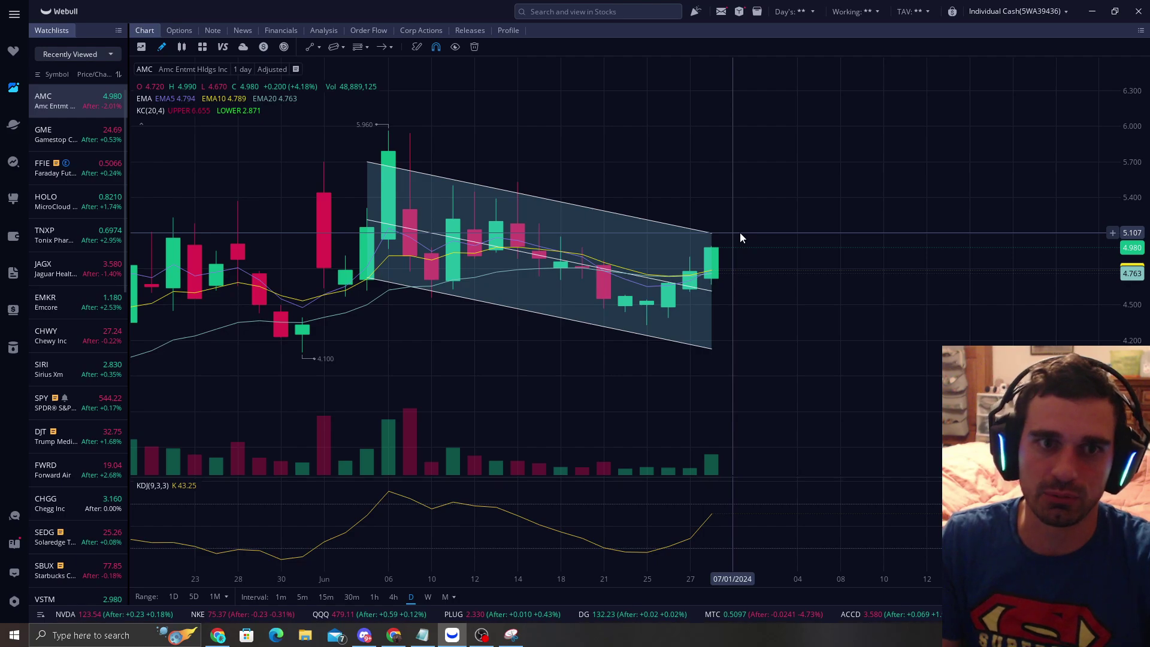
click(597, 211)
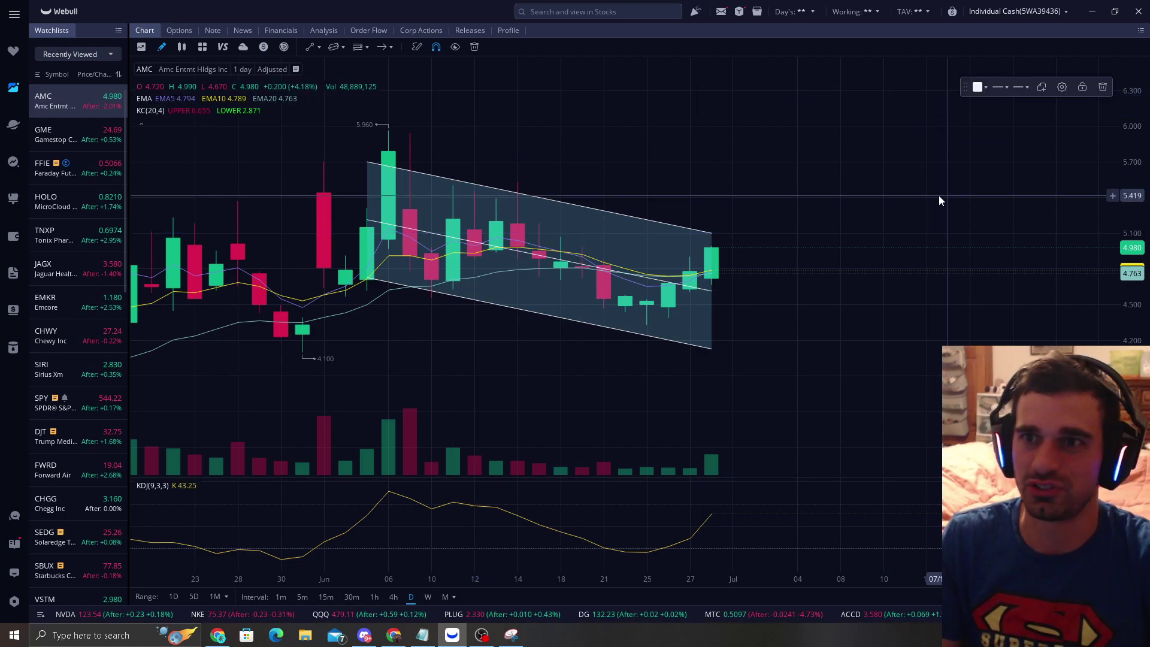
drag(482, 168, 745, 173)
drag(910, 235, 844, 232)
drag(940, 207, 738, 209)
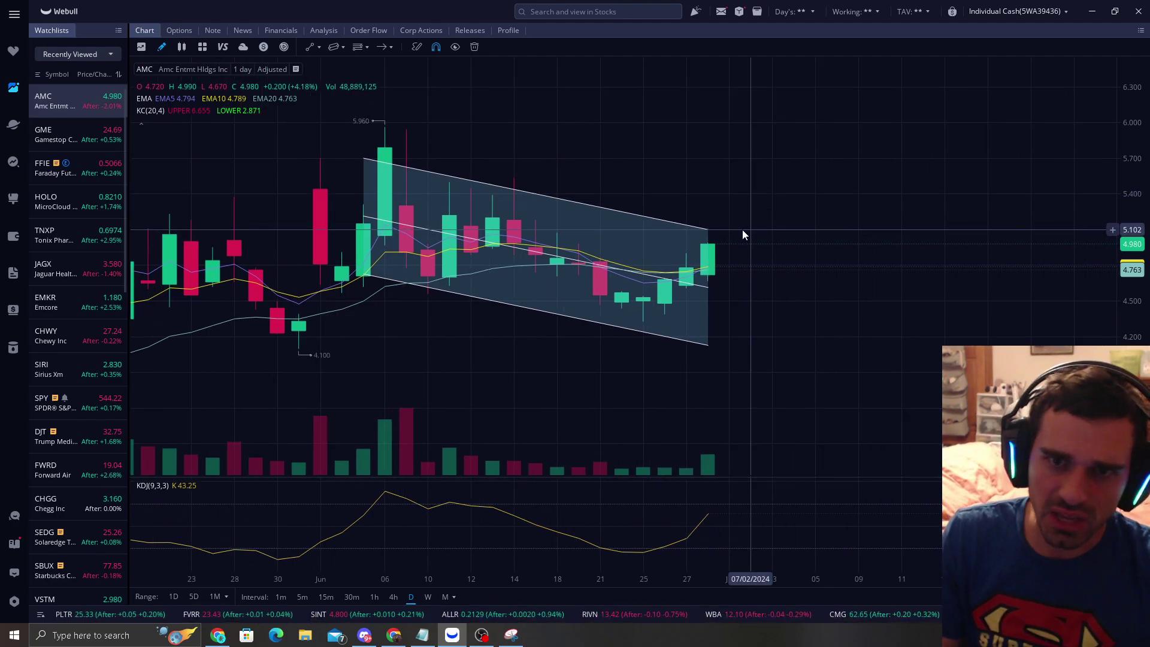
click(683, 231)
key(Delete)
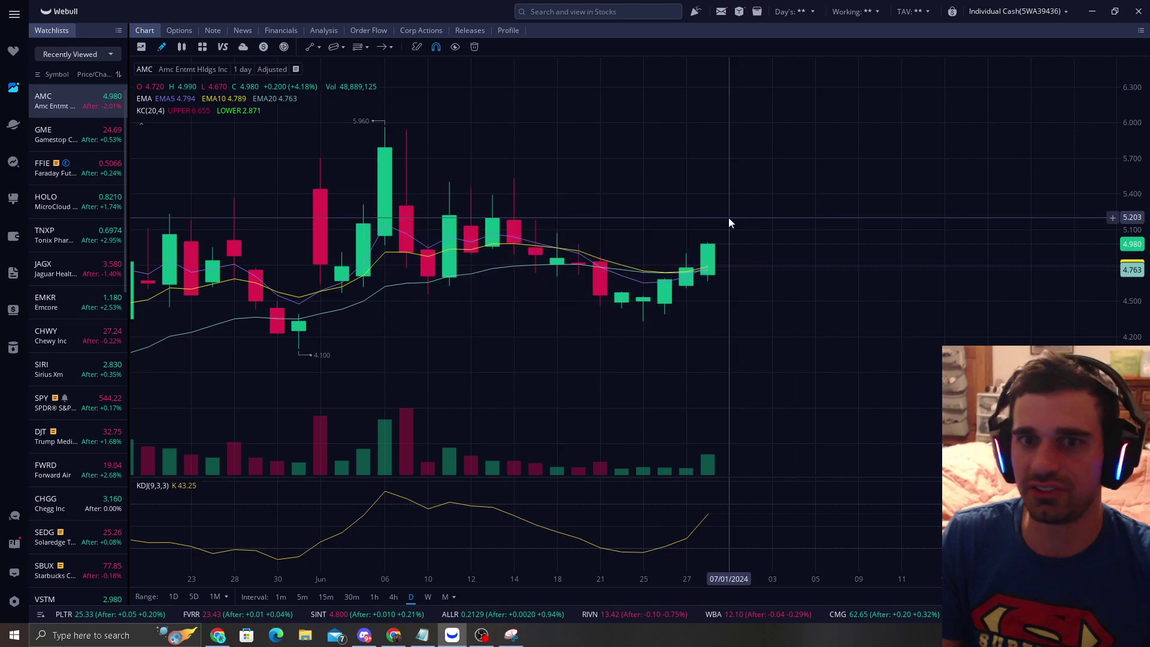
- Place an arrow above AMC's late June candles and rotate it down toward the June 28 candle
click(381, 47)
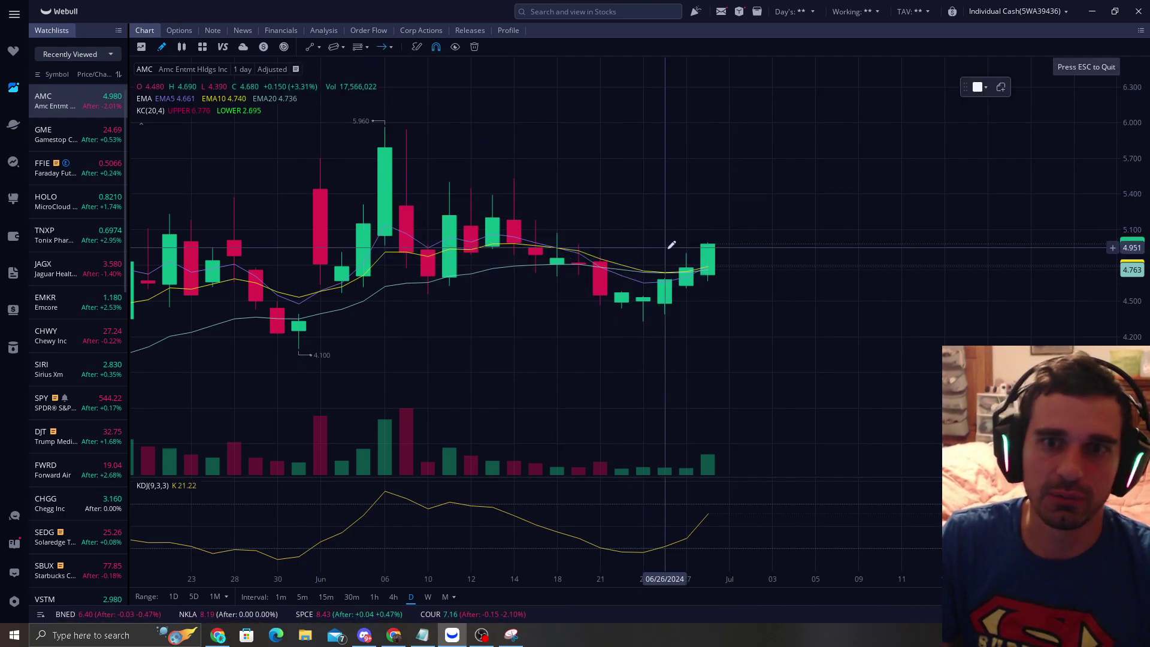
click(671, 244)
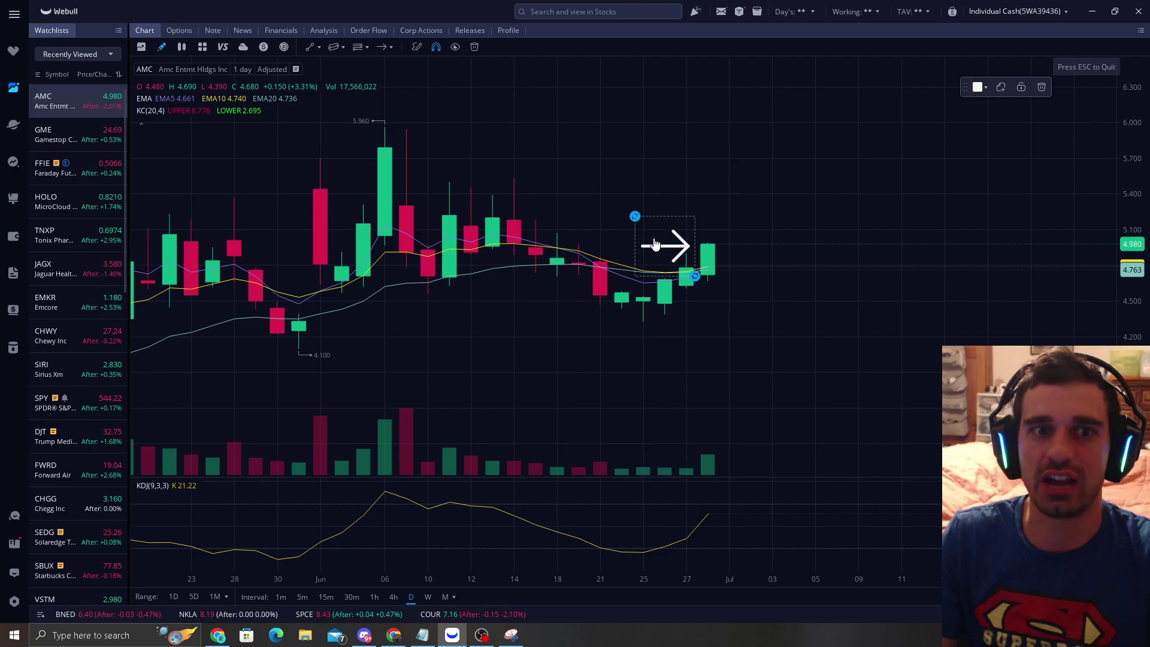
mouse_move(647, 242)
mouse_down()
mouse_move(454, 212)
mouse_move(302, 168)
mouse_move(303, 183)
mouse_move(648, 195)
mouse_move(748, 217)
mouse_move(687, 223)
mouse_up()
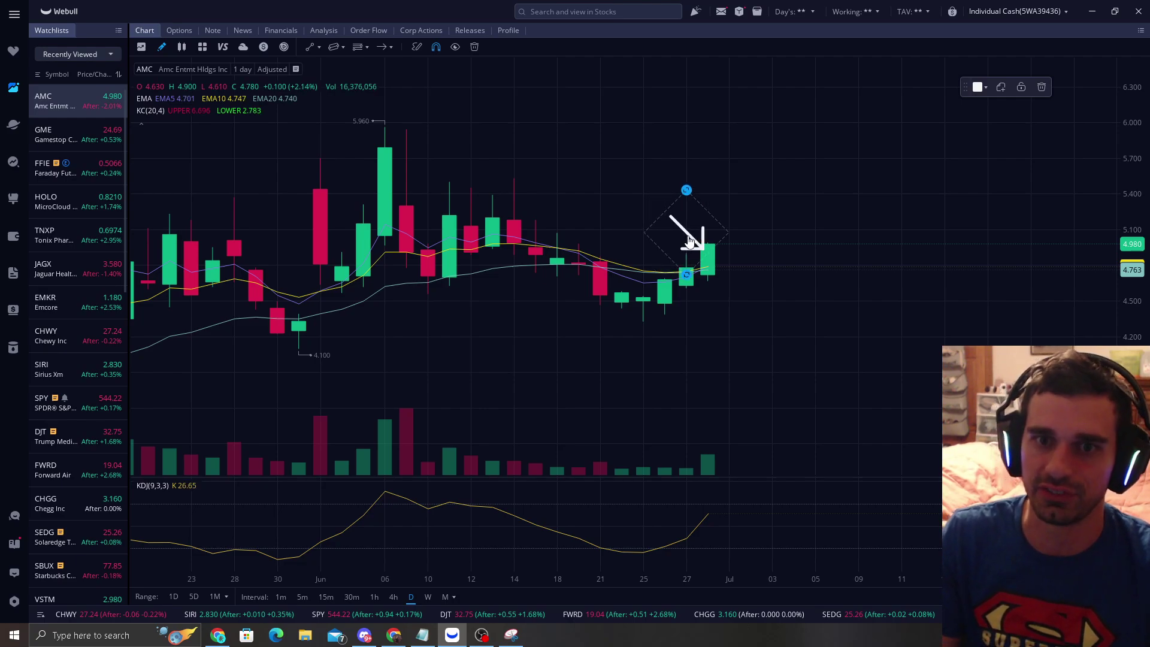
- Point the arrow upward beneath AMC's June 25 candle, move it to the May 31 low, and delete it
mouse_move(568, 309)
mouse_down()
mouse_move(590, 325)
mouse_move(645, 323)
mouse_up()
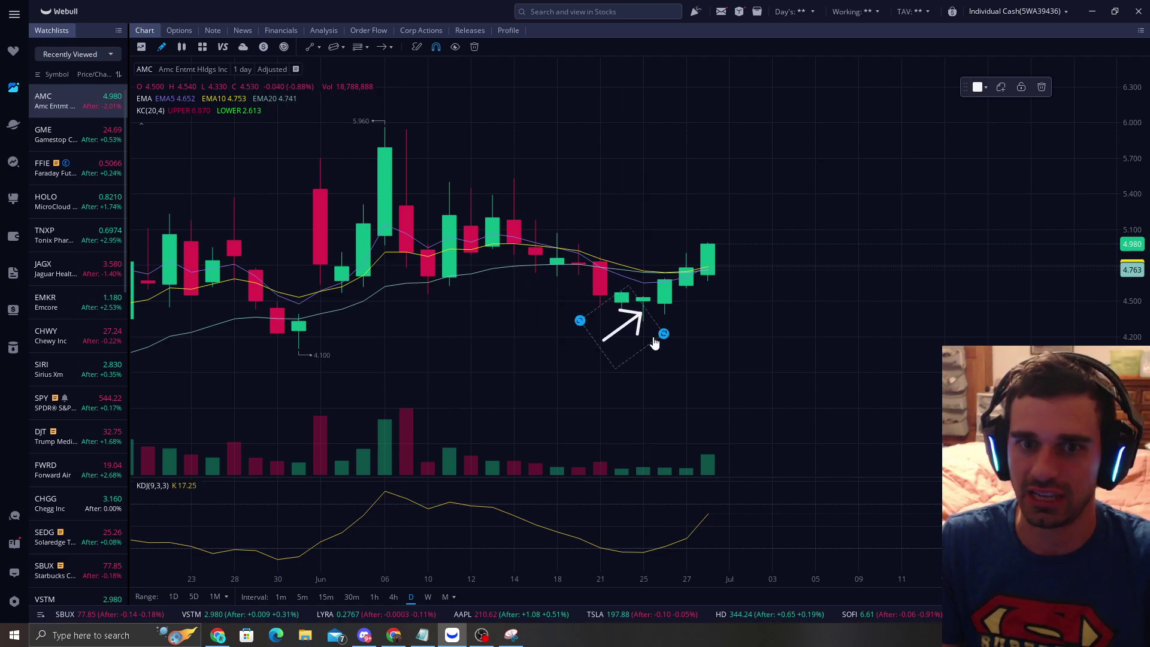
drag(394, 374, 685, 329)
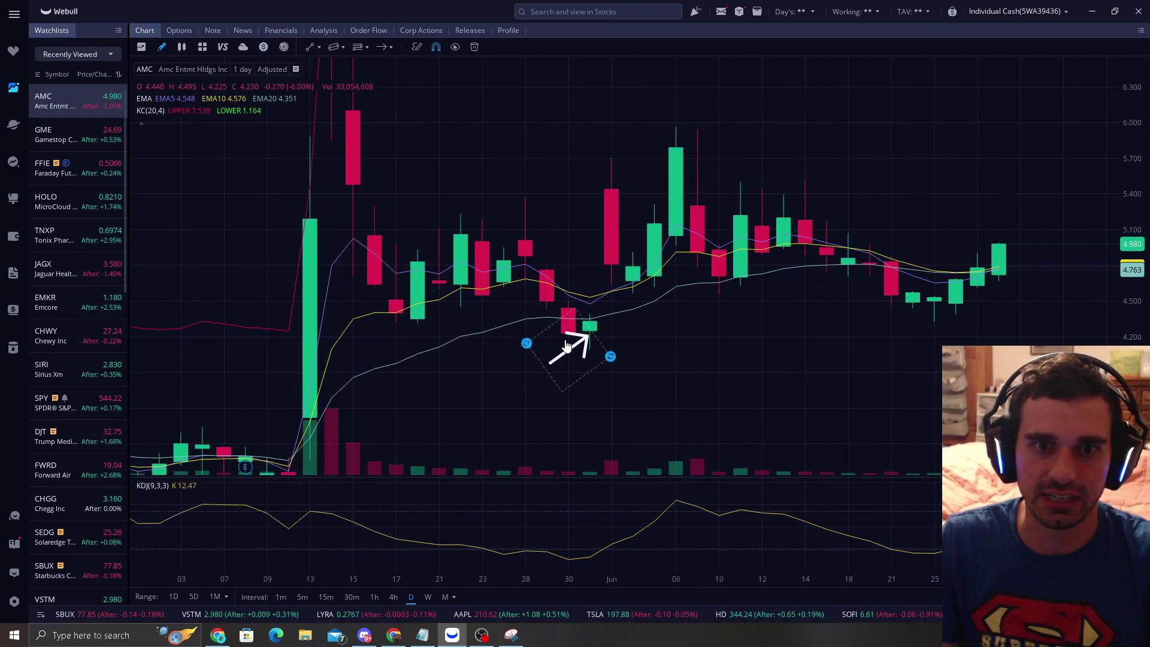
click(1040, 88)
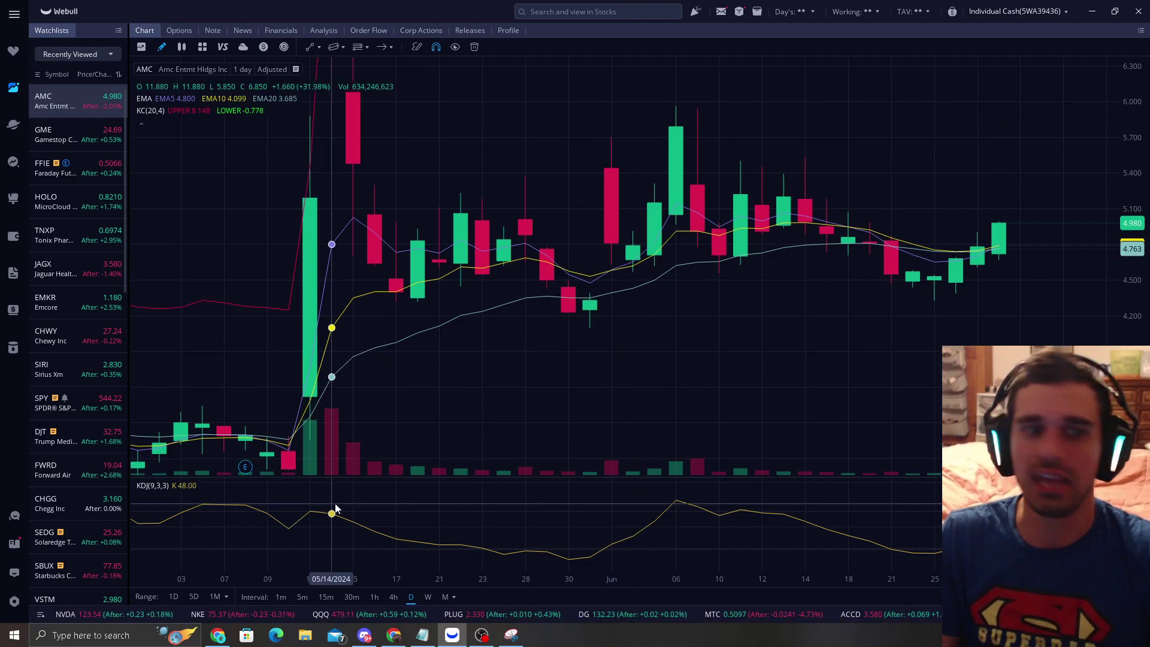
- Switch AMC's chart to the 5-minute interval and examine the June 28 session, including the surge into the close
scroll(316, 575, down, 2)
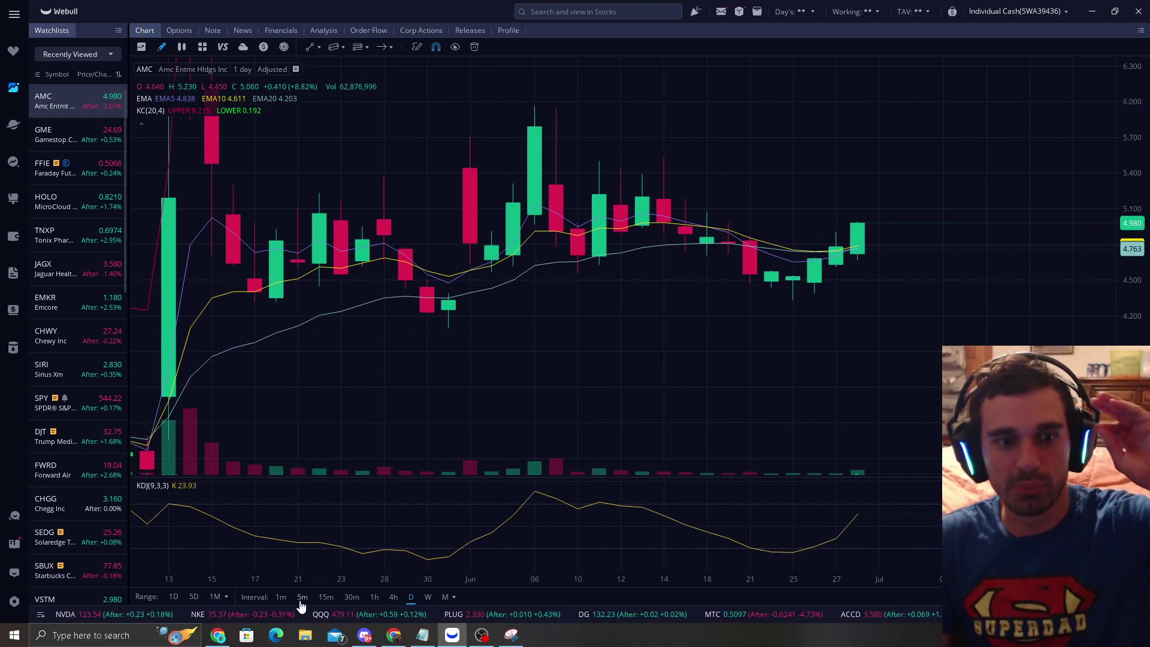
click(301, 596)
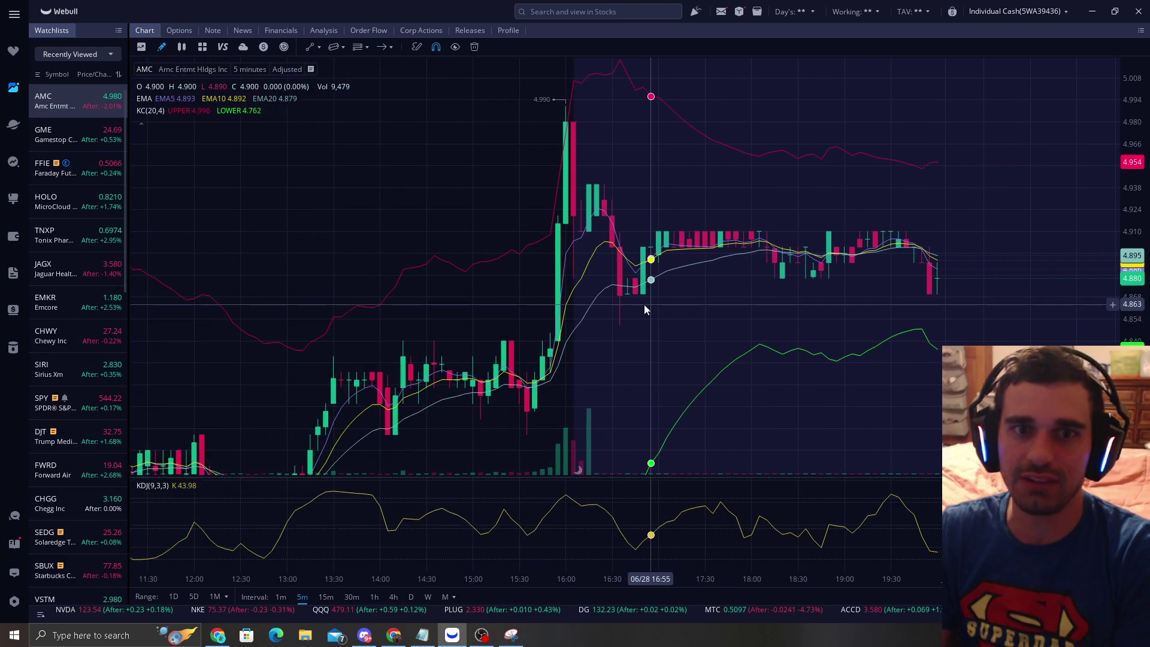
scroll(723, 287, up, 2)
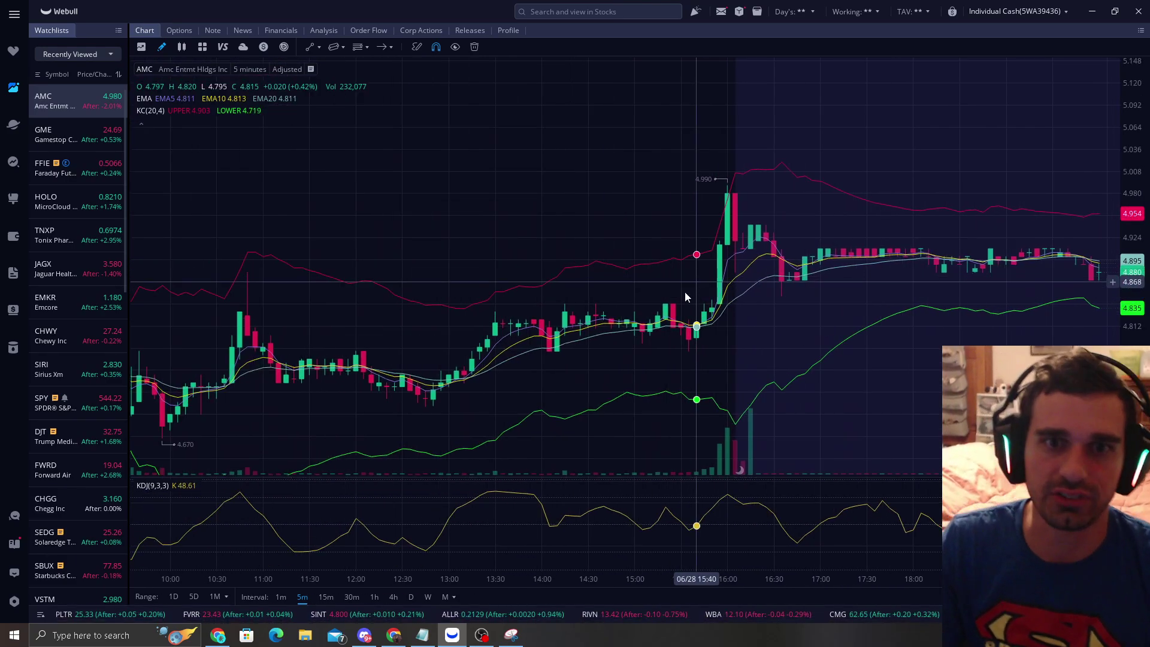
drag(501, 294, 724, 237)
scroll(725, 237, down, 2)
drag(725, 294, 726, 168)
scroll(736, 186, down, 4)
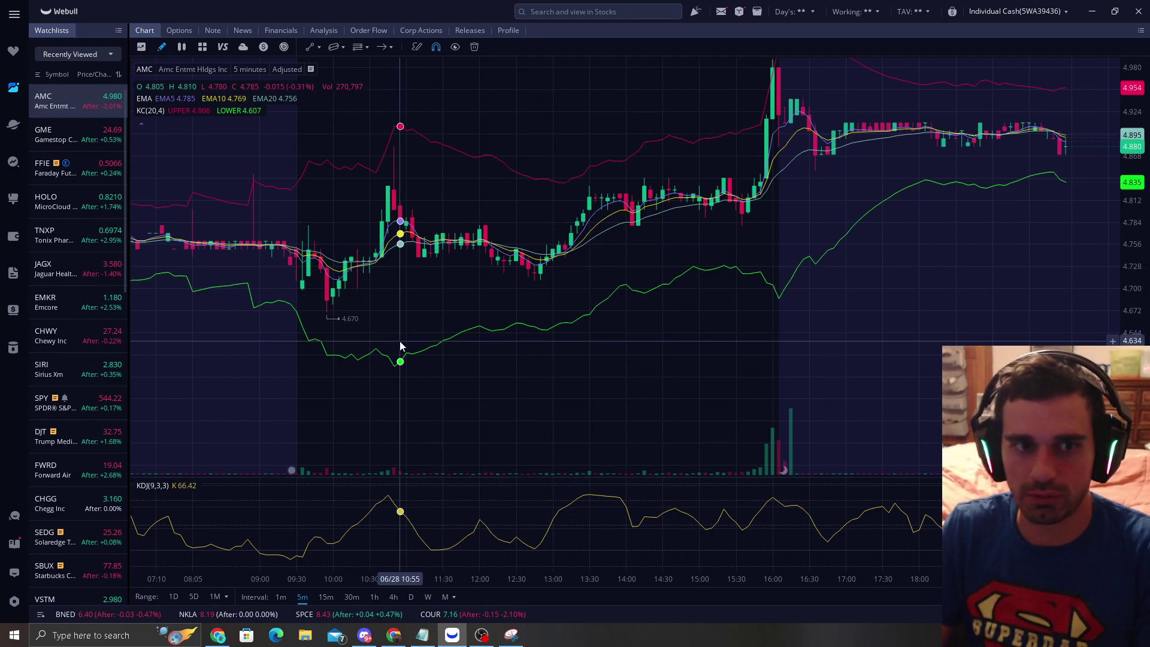
- Place an upward-pointing arrow near AMC's June 28 market-open low, and delete it
click(384, 49)
mouse_move(254, 326)
mouse_down()
mouse_move(329, 390)
mouse_move(329, 379)
mouse_move(314, 385)
mouse_up()
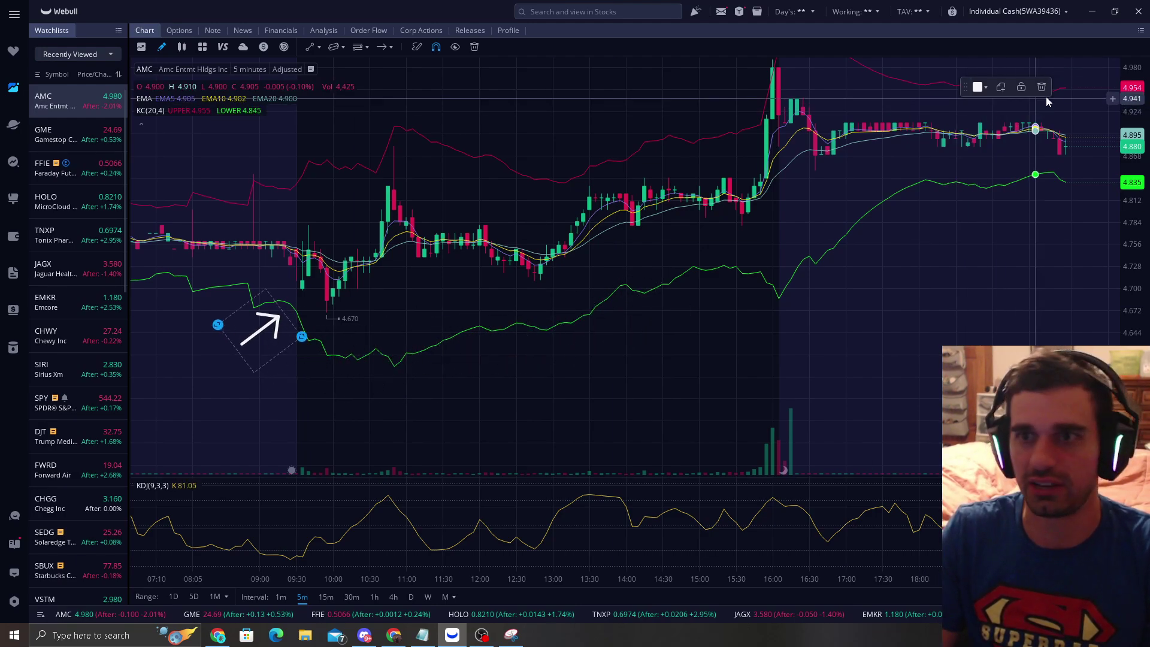
key(Delete)
- Mark AMC's June 27 morning candles with an arrow, move it around the 11:00 spike, and delete it
scroll(396, 321, down, 5)
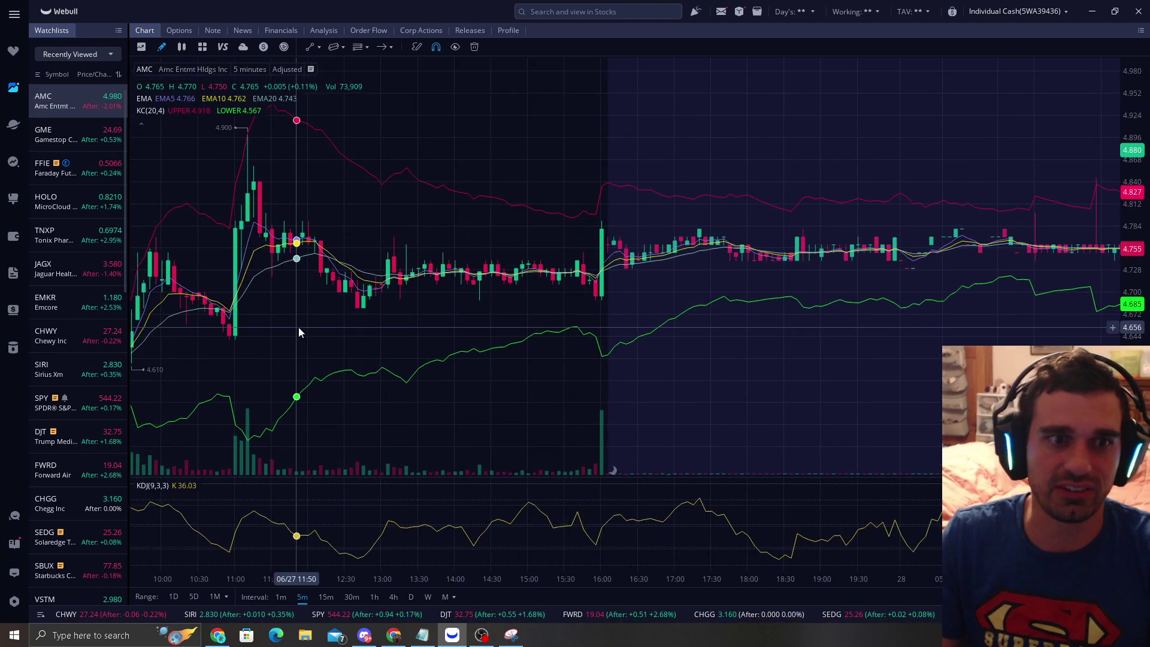
drag(299, 327, 716, 284)
drag(620, 289, 638, 389)
scroll(623, 341, up, 4)
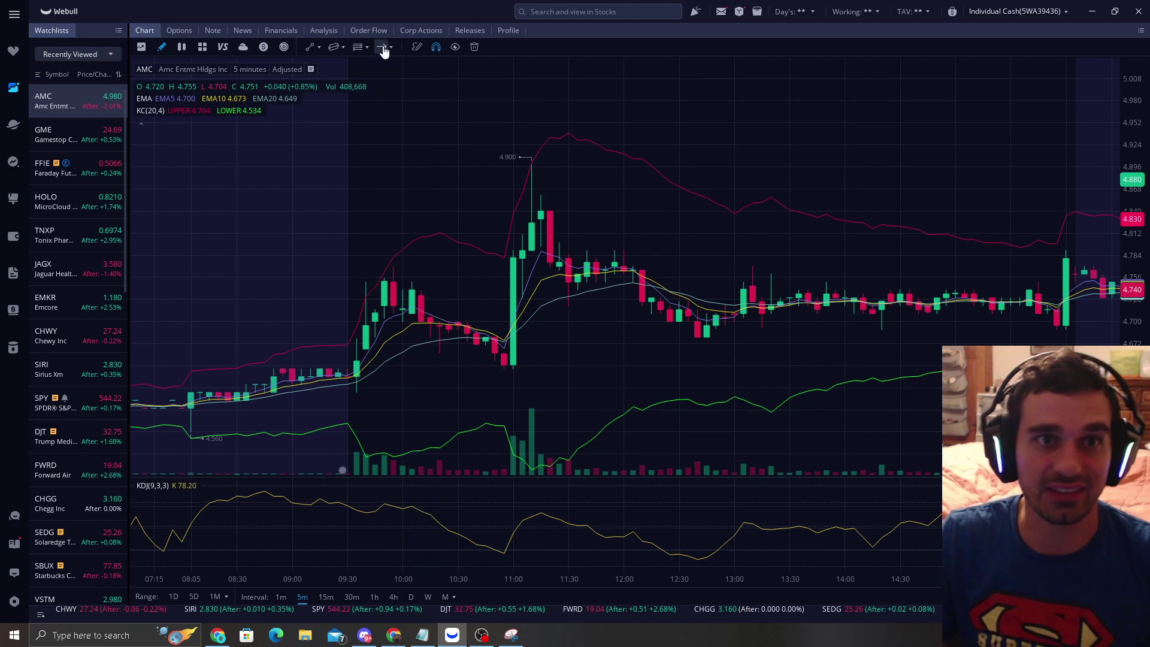
click(380, 47)
click(355, 275)
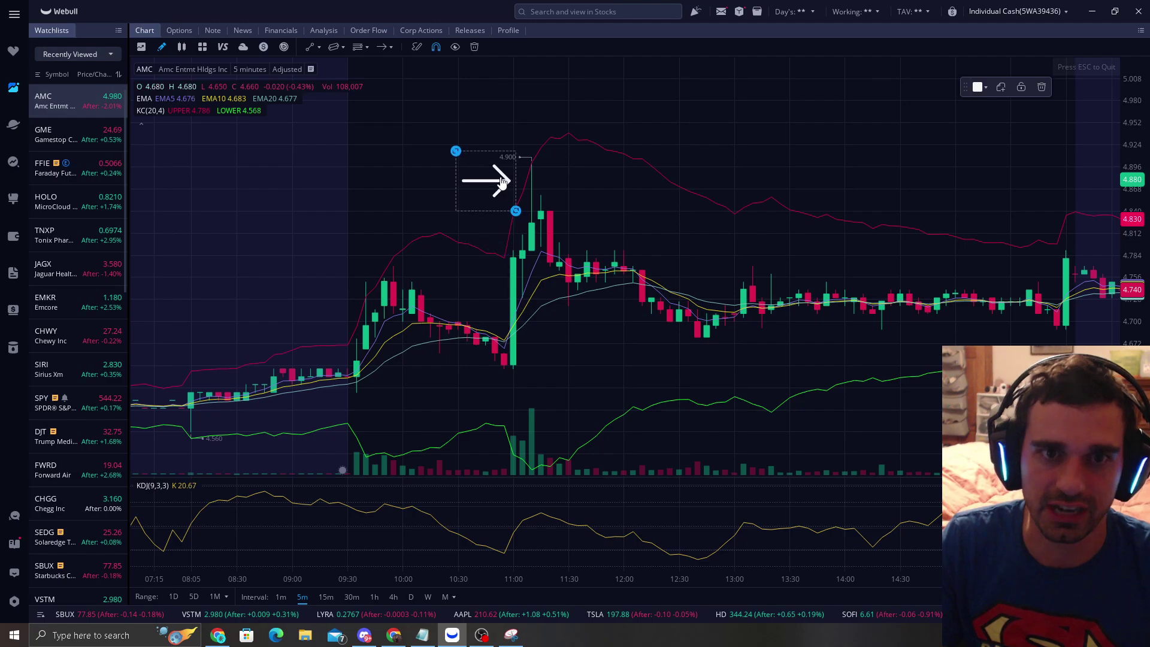
mouse_move(517, 187)
mouse_down()
mouse_move(542, 158)
mouse_move(516, 162)
mouse_up()
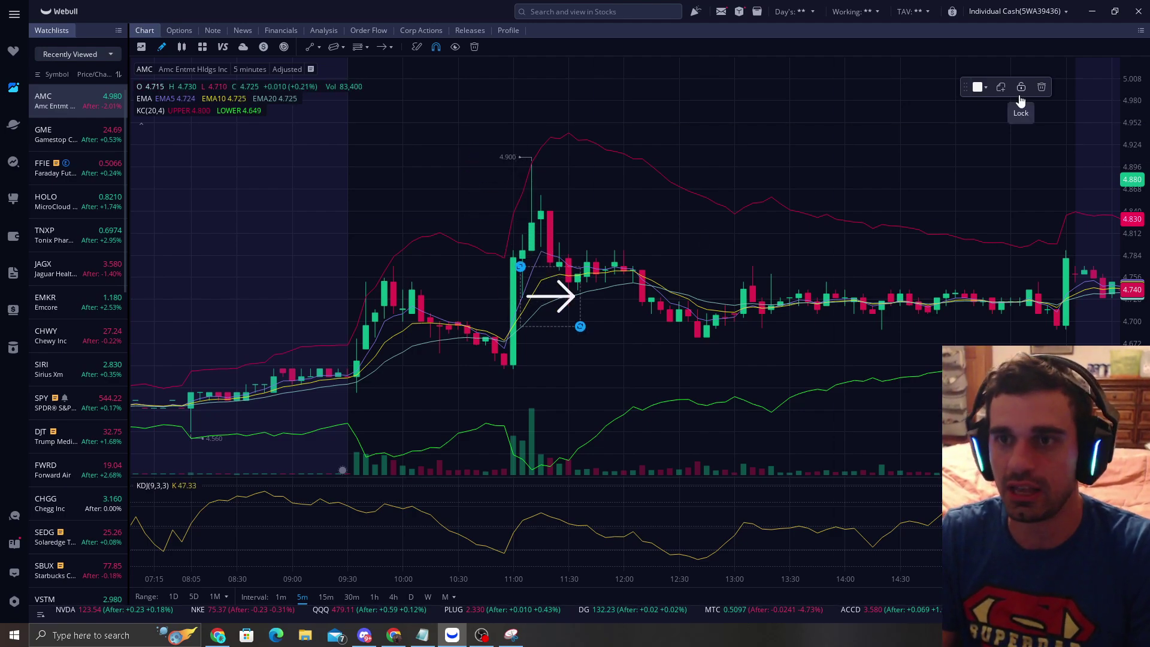
click(1041, 87)
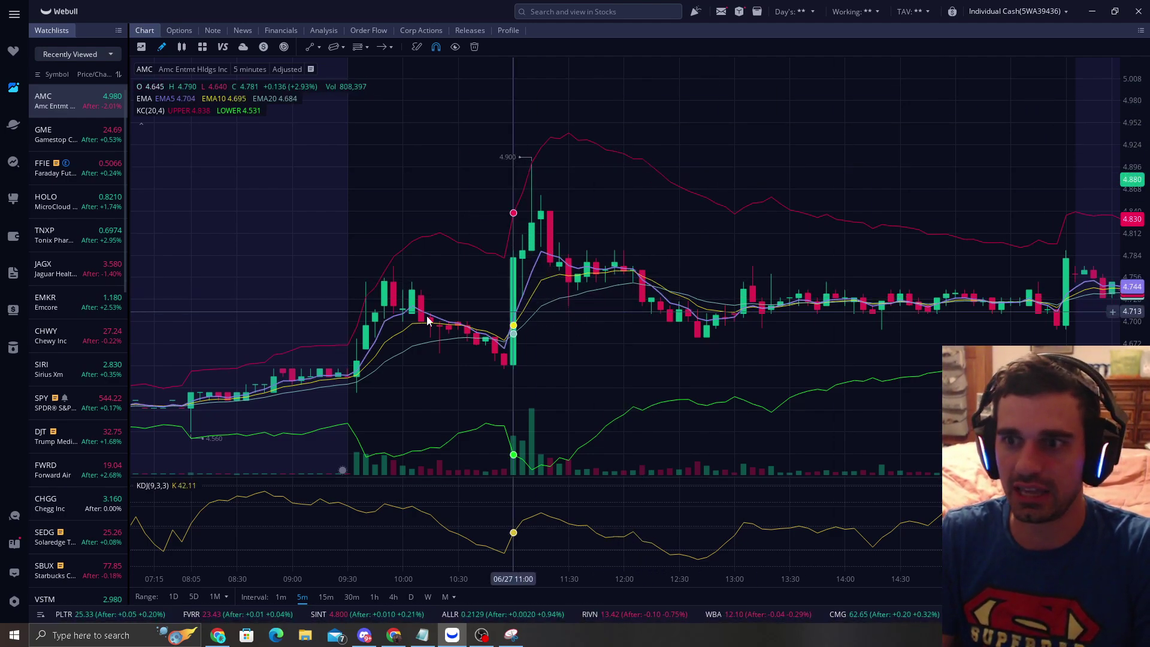
- Review AMC's earlier 5-minute sessions from June 27 back to the June 21 afternoon decline
drag(400, 321, 934, 299)
drag(475, 300, 988, 305)
scroll(710, 336, down, 2)
scroll(465, 308, up, 2)
drag(419, 321, 543, 200)
drag(657, 135, 1141, 174)
drag(629, 218, 1048, 239)
drag(324, 282, 904, 258)
drag(419, 305, 952, 296)
drag(179, 360, 779, 380)
scroll(585, 369, down, 2)
drag(550, 265, 557, 379)
scroll(557, 379, up, 2)
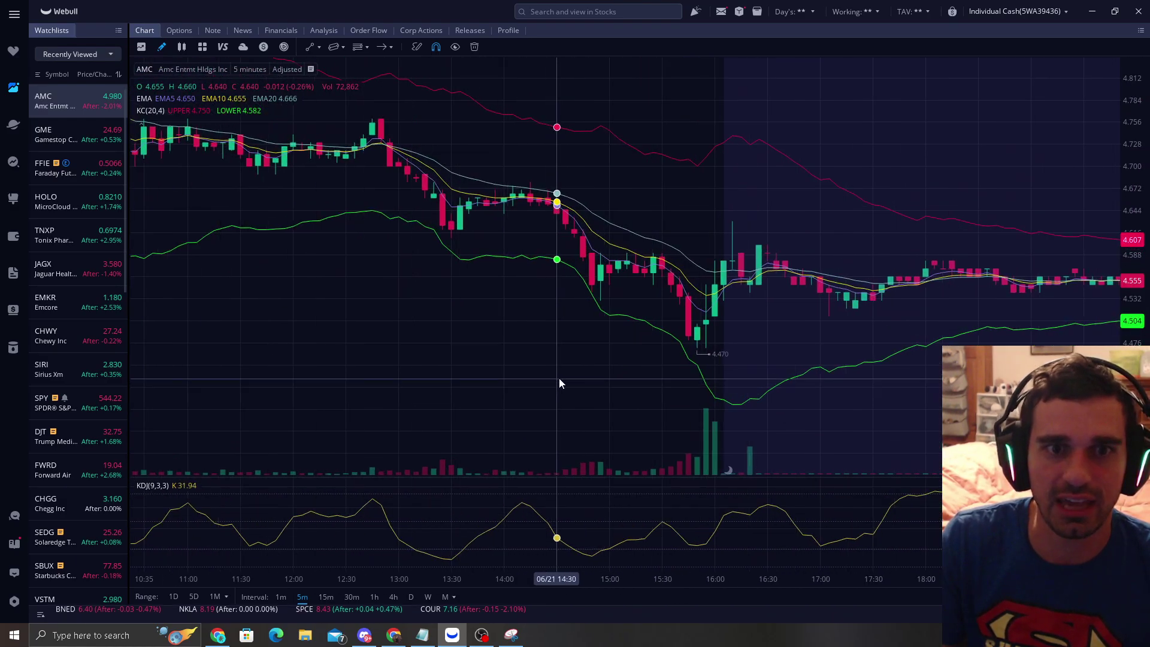
- Place an upward-pointing arrow near AMC's June 21 low just before the close, adjust its position, and delete it
drag(568, 336, 430, 353)
scroll(595, 369, up, 2)
scroll(427, 313, down, 2)
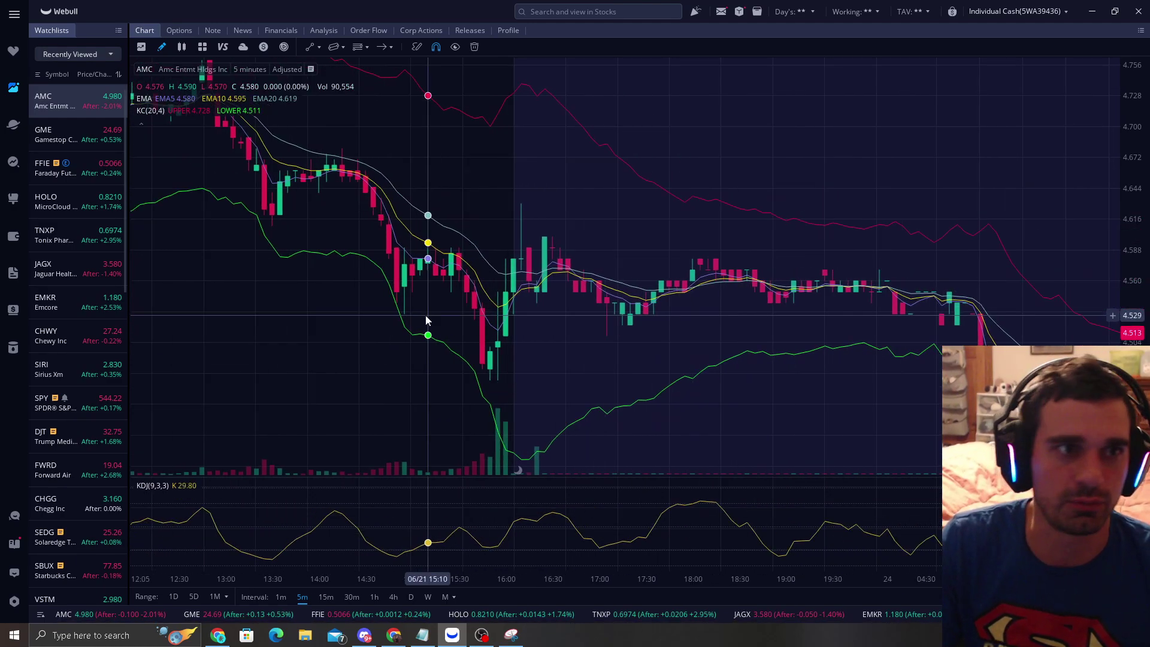
click(382, 47)
click(381, 306)
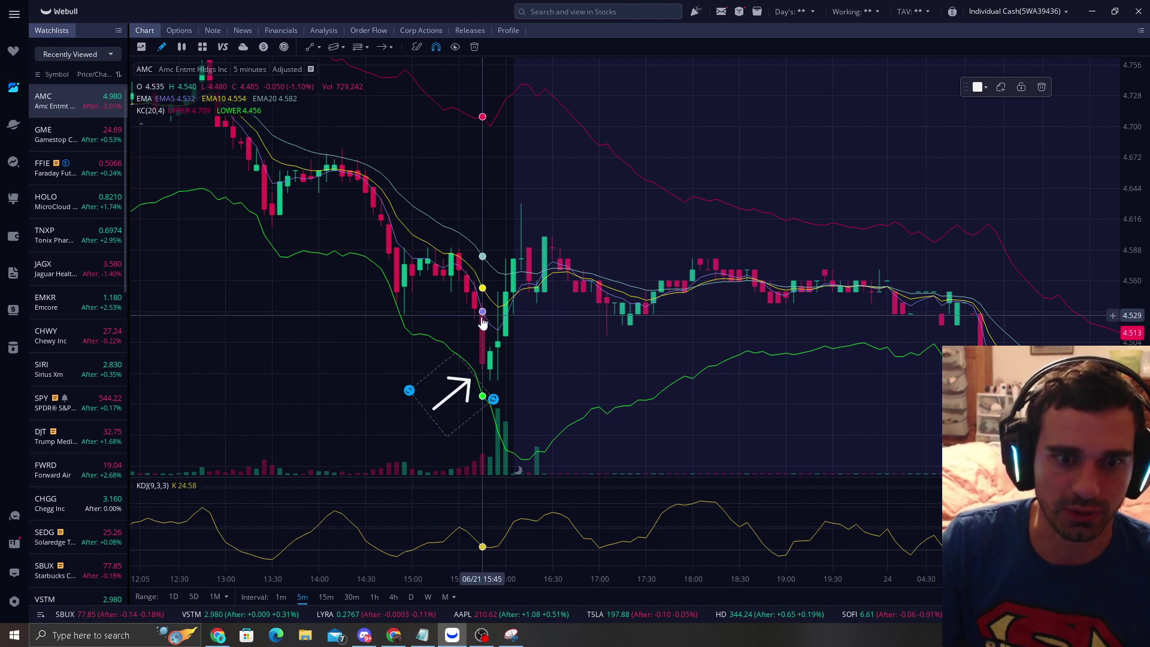
mouse_move(470, 401)
mouse_down()
mouse_move(440, 382)
mouse_move(485, 363)
mouse_move(448, 394)
mouse_up()
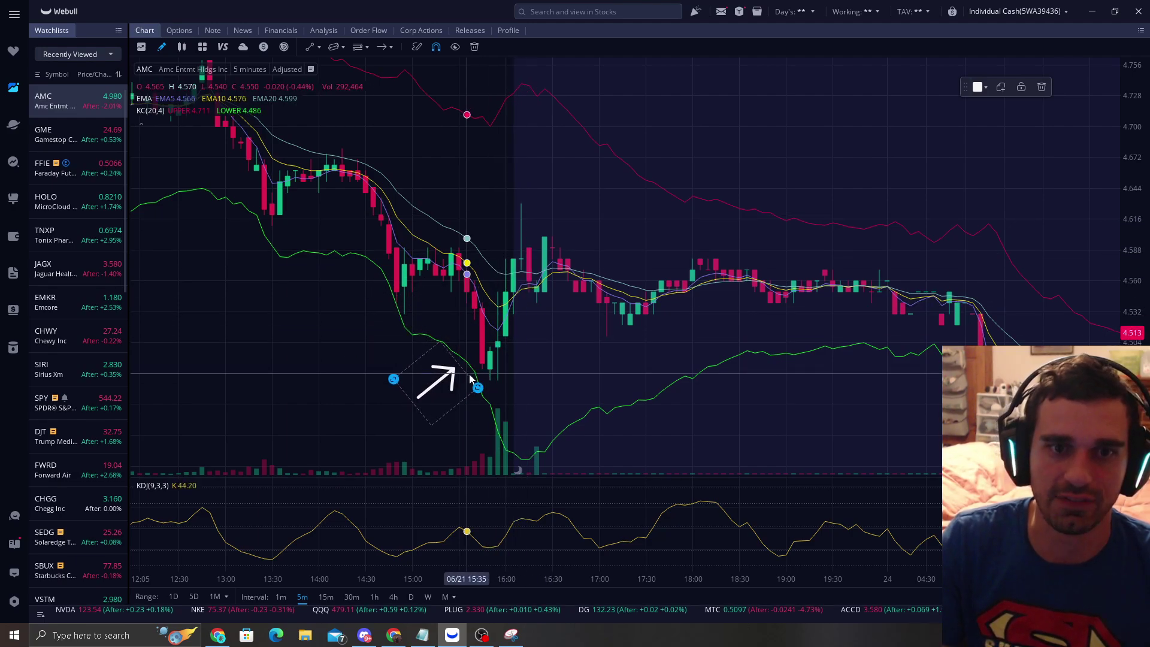
click(1040, 88)
- Review AMC's 5-minute sessions forward from June 24 to the June 28 after-hours candles
scroll(792, 332, down, 4)
drag(785, 290, 419, 282)
scroll(455, 278, down, 1)
drag(511, 326, 258, 311)
drag(719, 288, 251, 306)
drag(700, 299, 166, 341)
drag(666, 102, 195, 323)
drag(560, 192, 569, 312)
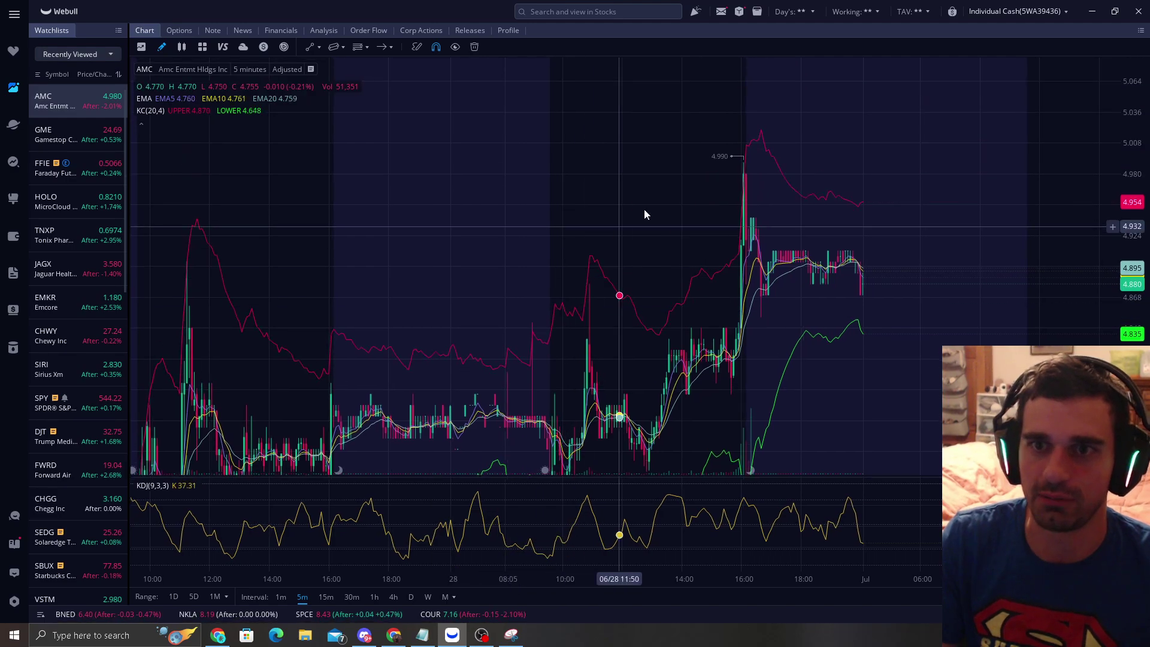
- Return AMC's chart to the daily interval and frame the candles from February through June
click(411, 598)
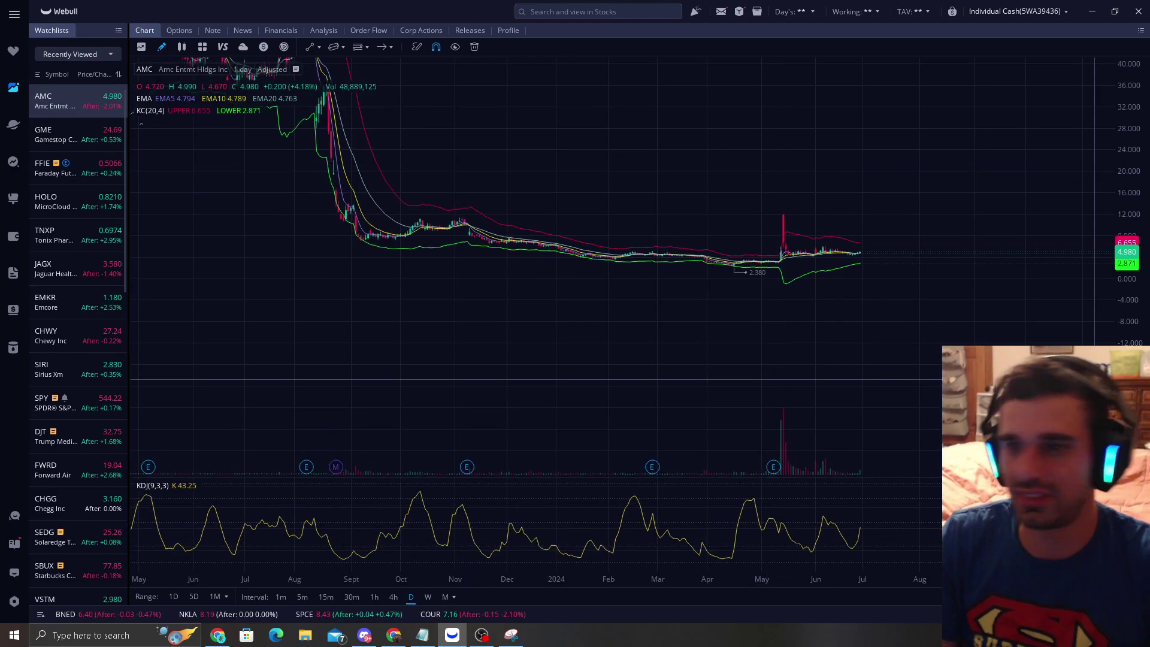
scroll(826, 287, up, 5)
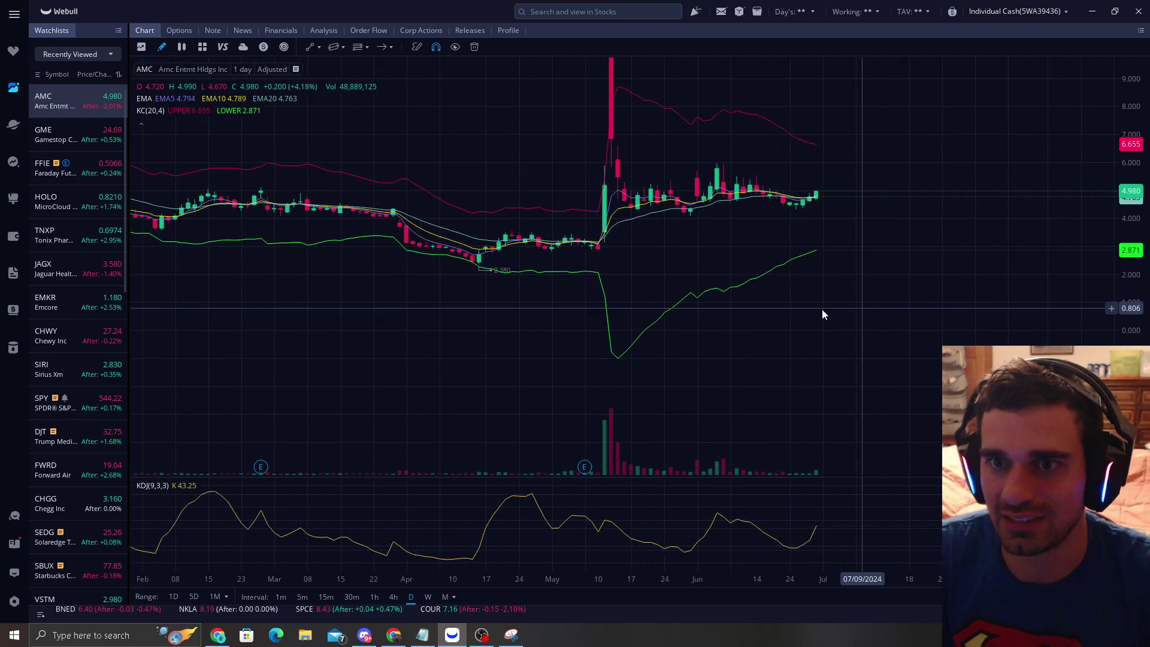
- Review FFIE's and GME's daily charts, framing the May spikes and the price action through late June
click(95, 175)
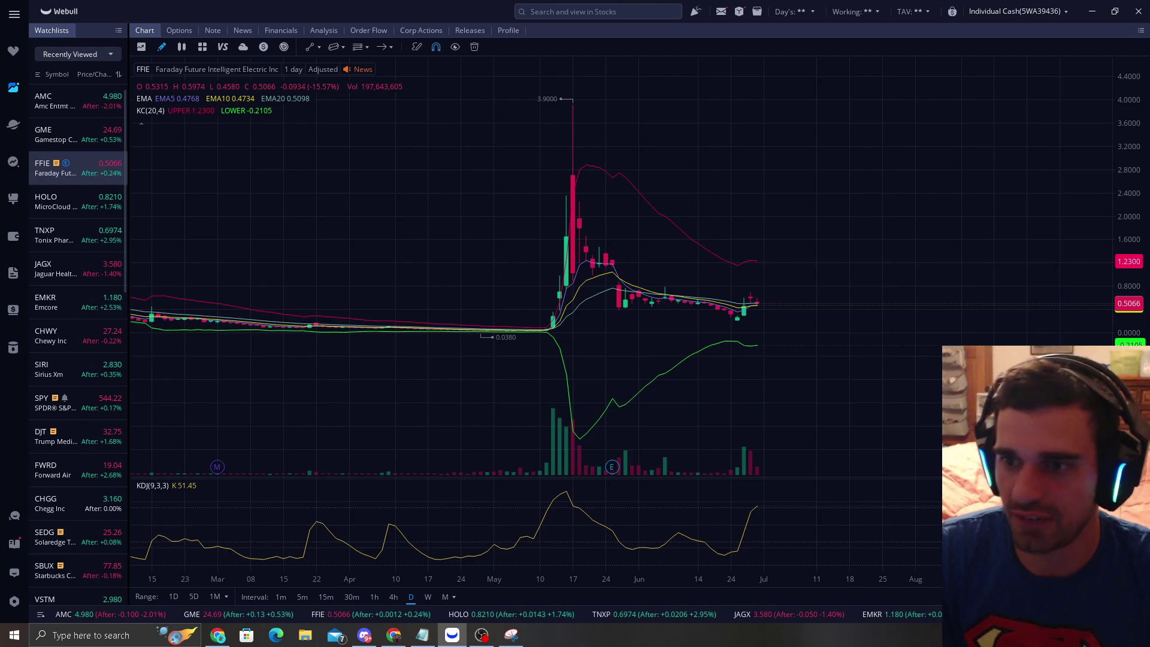
drag(1123, 399, 1123, 216)
click(87, 131)
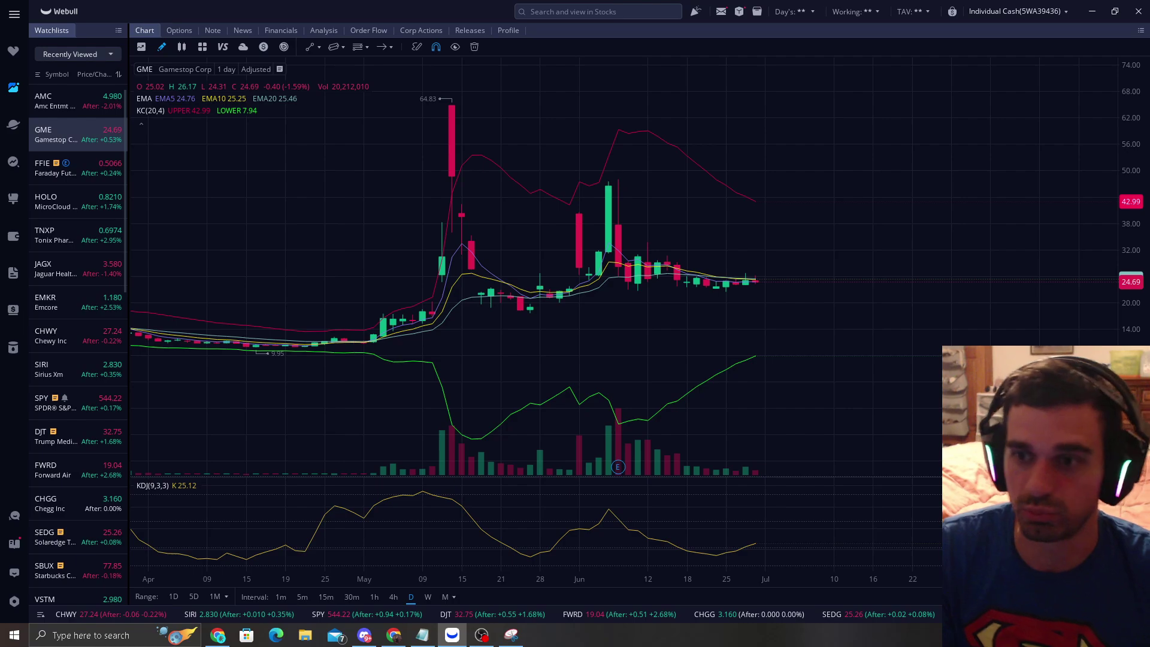
drag(1134, 414, 1134, 302)
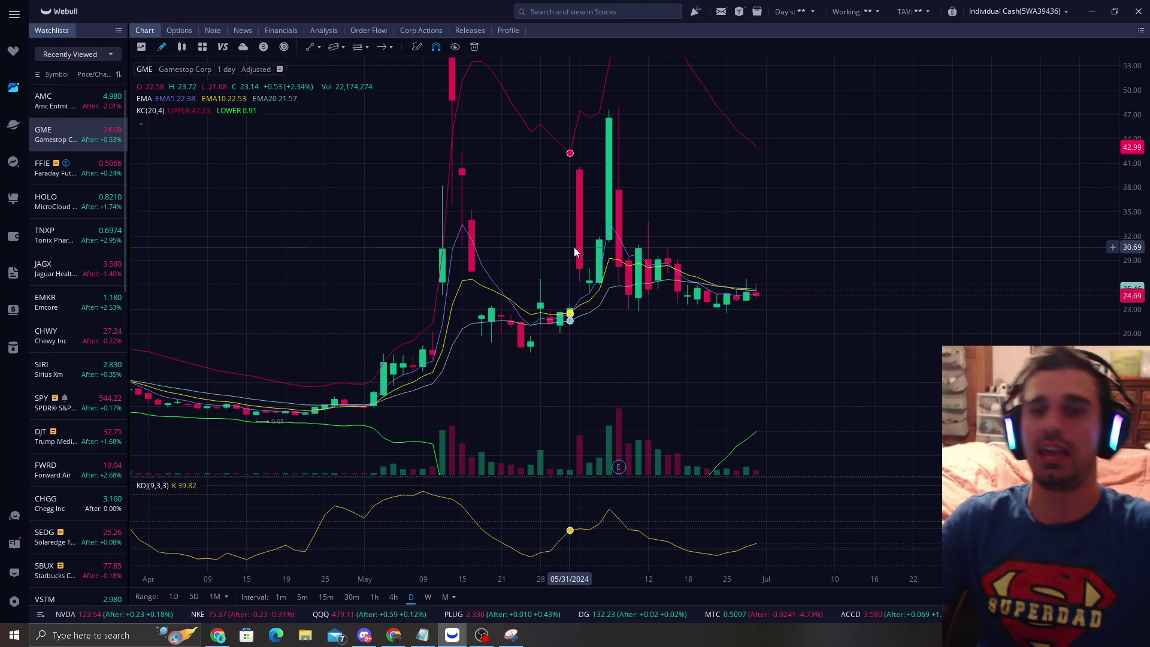
- Switch to Discord and review the SwingTrading + and Day and SwingTrading+ subscriptions in the Reversal Trading server shop
click(364, 635)
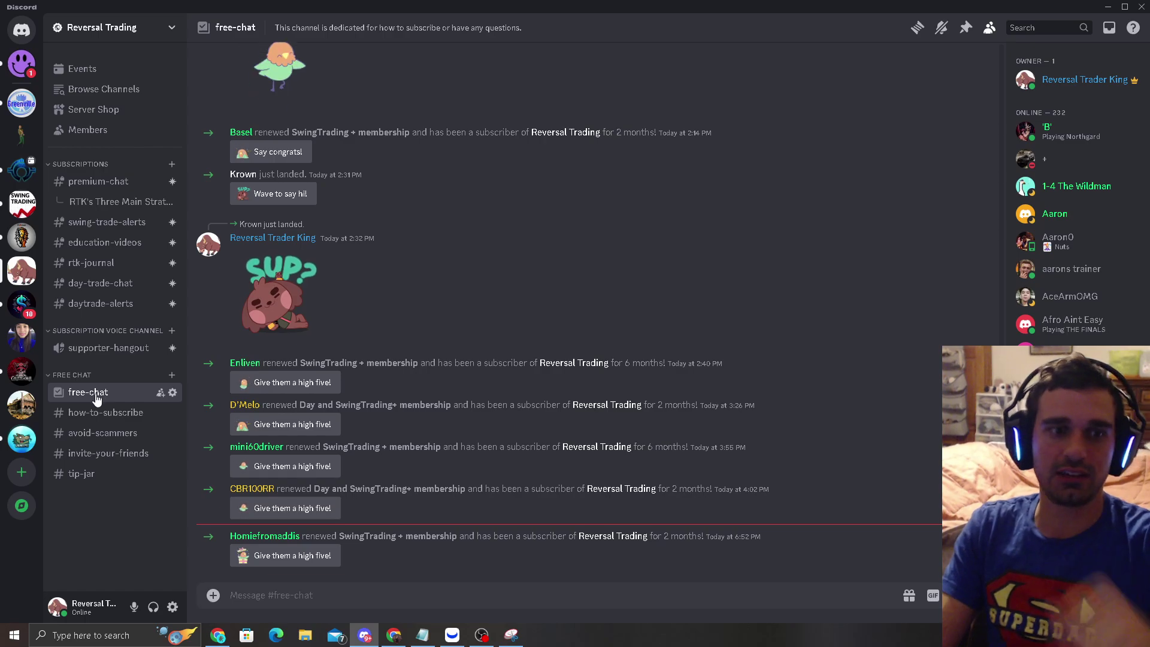
click(96, 111)
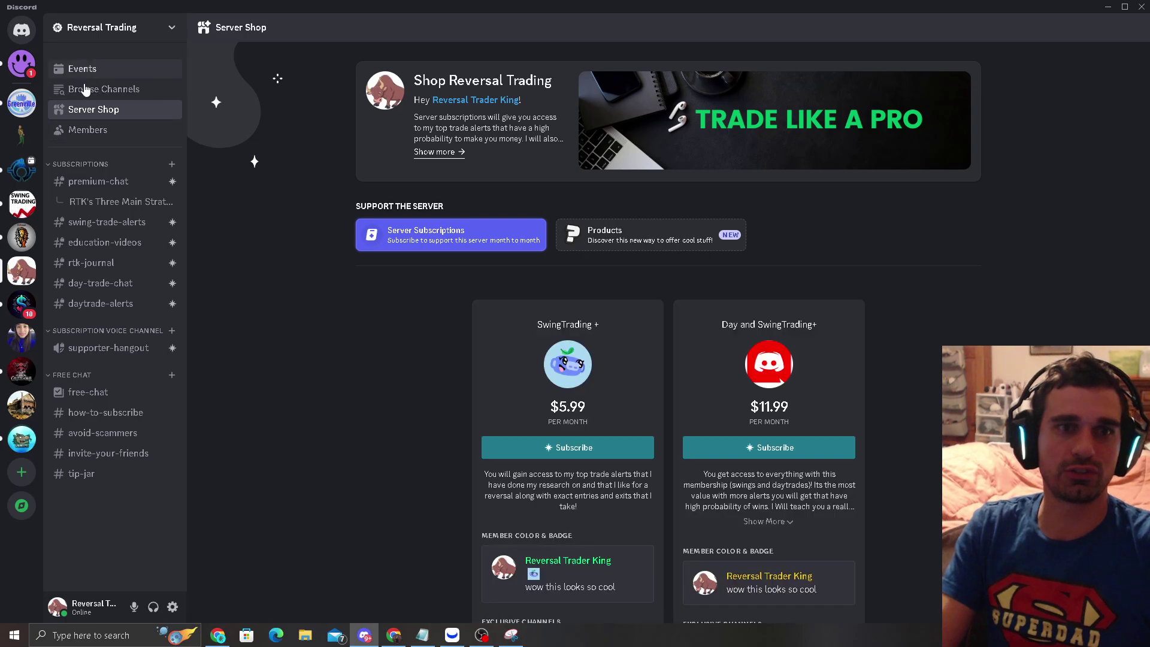
scroll(292, 315, down, 2)
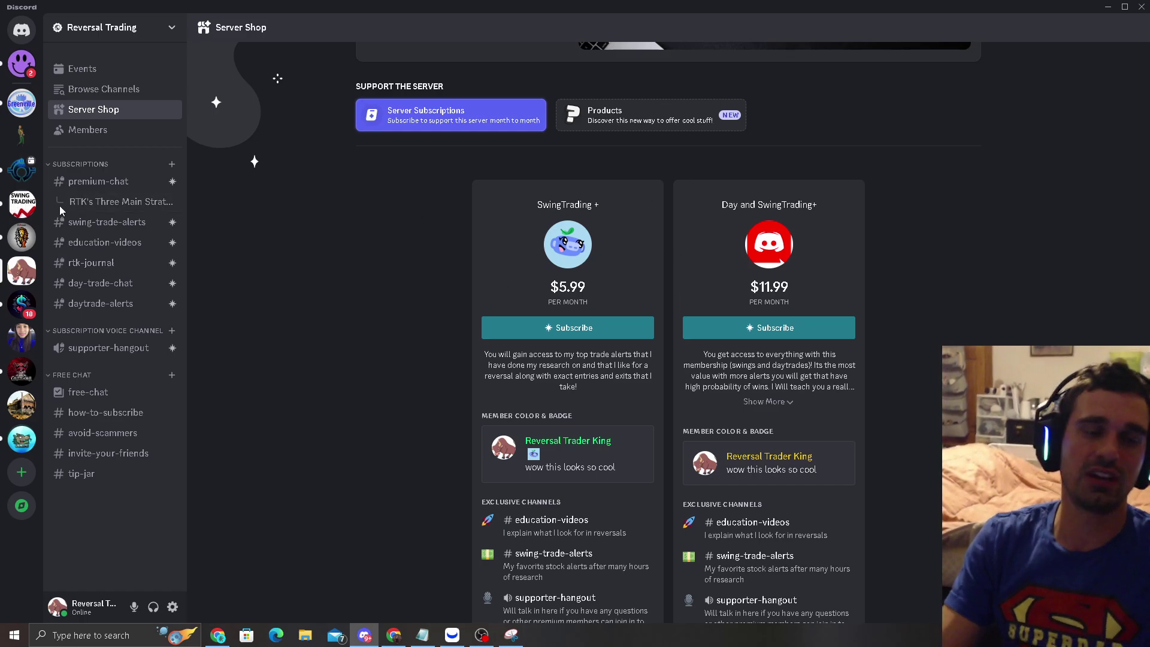
- Switch back to Webull, check GME's daily chart, and frame FFIE's daily candles from mid-May through late June
click(452, 635)
scroll(740, 303, up, 3)
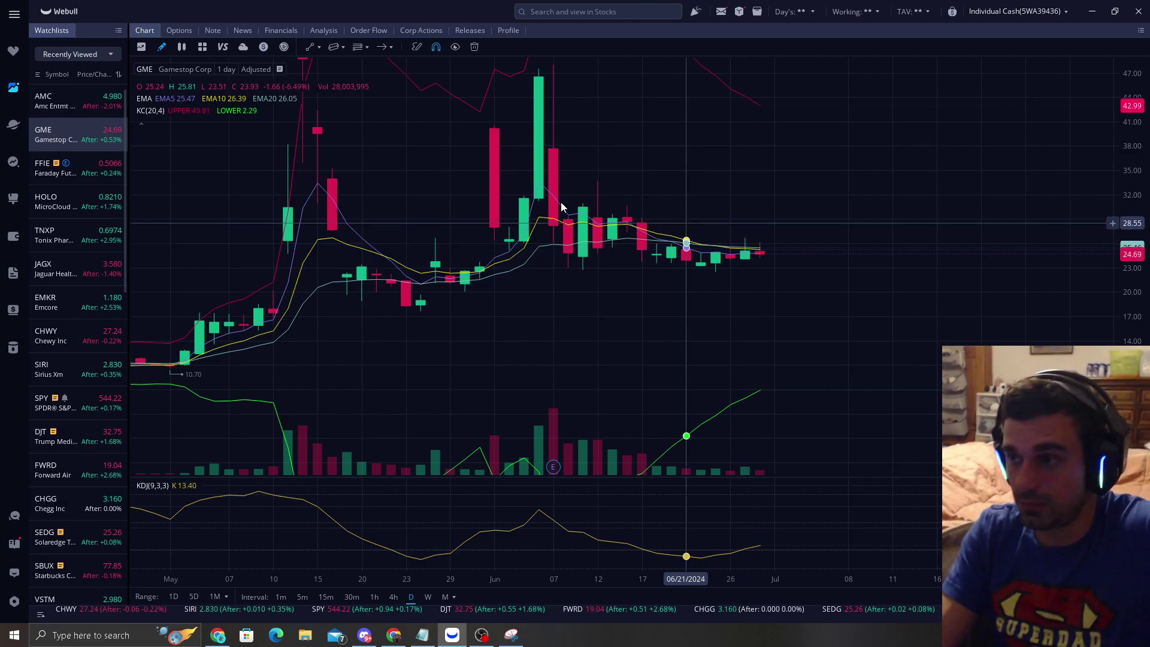
click(109, 174)
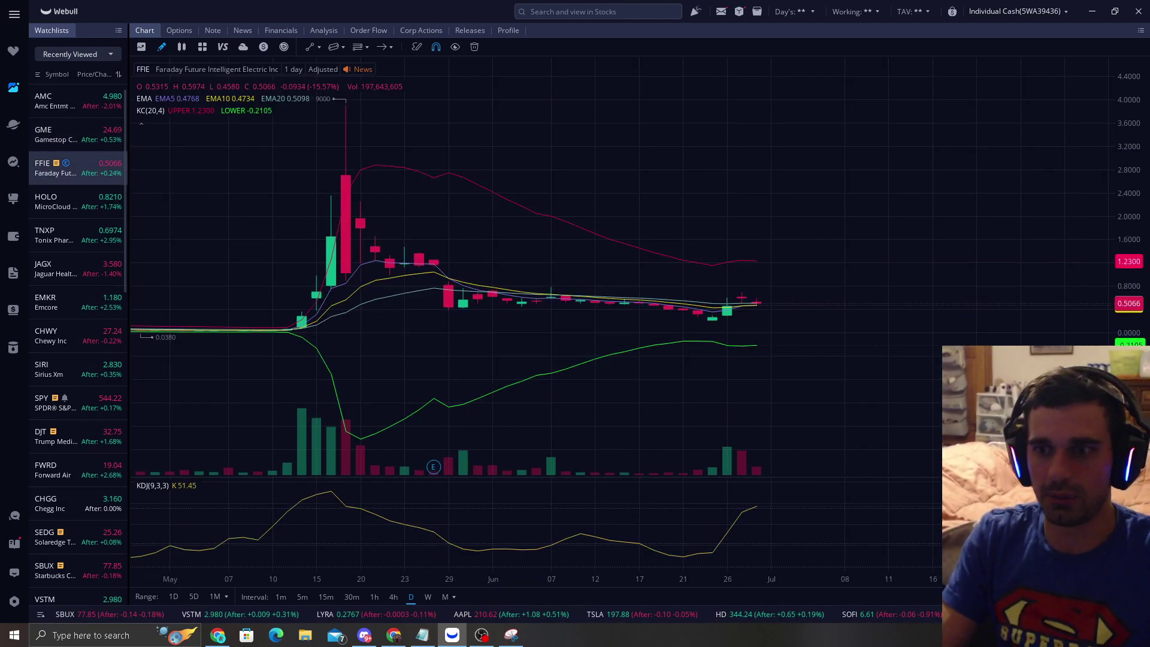
scroll(467, 230, up, 5)
drag(479, 232, 498, 127)
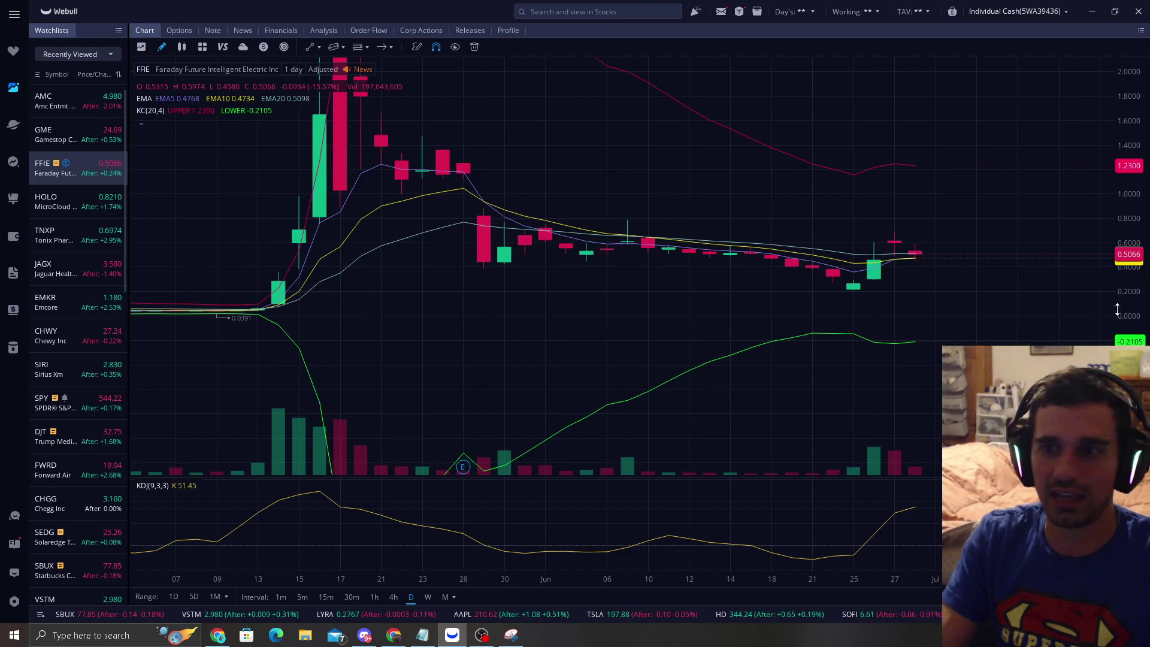
drag(1123, 310, 1124, 245)
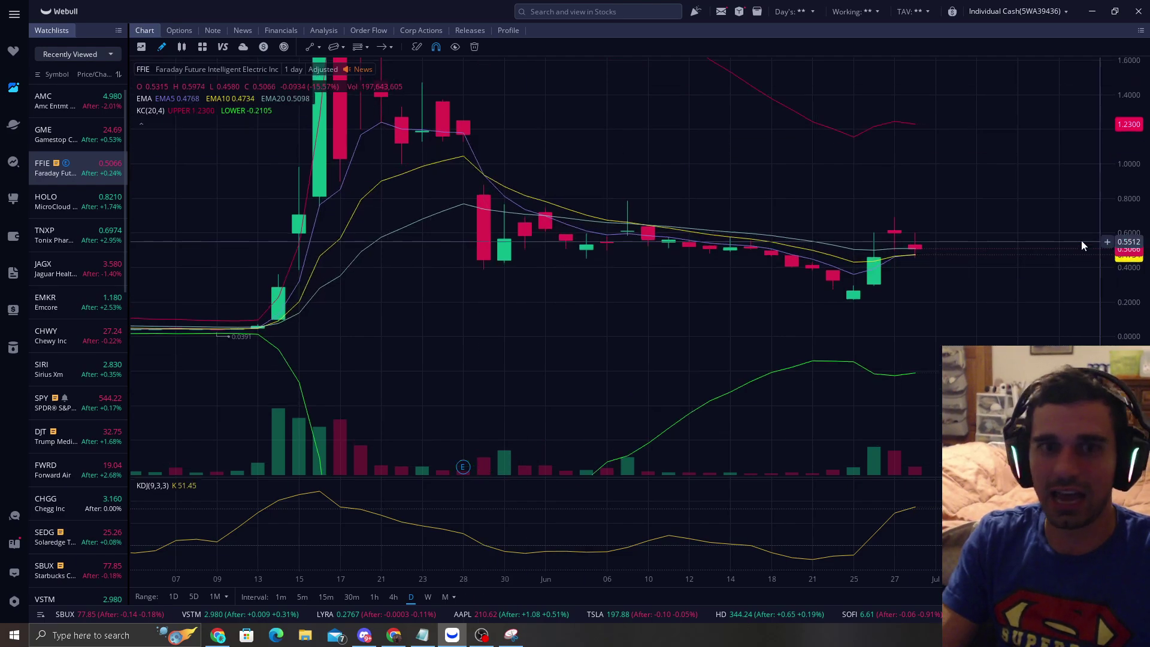
- Place an arrow pointing at the low of FFIE's May 29 red candle and delete it
click(382, 46)
mouse_move(412, 232)
mouse_down()
mouse_move(473, 292)
mouse_move(499, 300)
mouse_move(514, 284)
mouse_move(493, 267)
mouse_move(506, 273)
mouse_up()
click(483, 277)
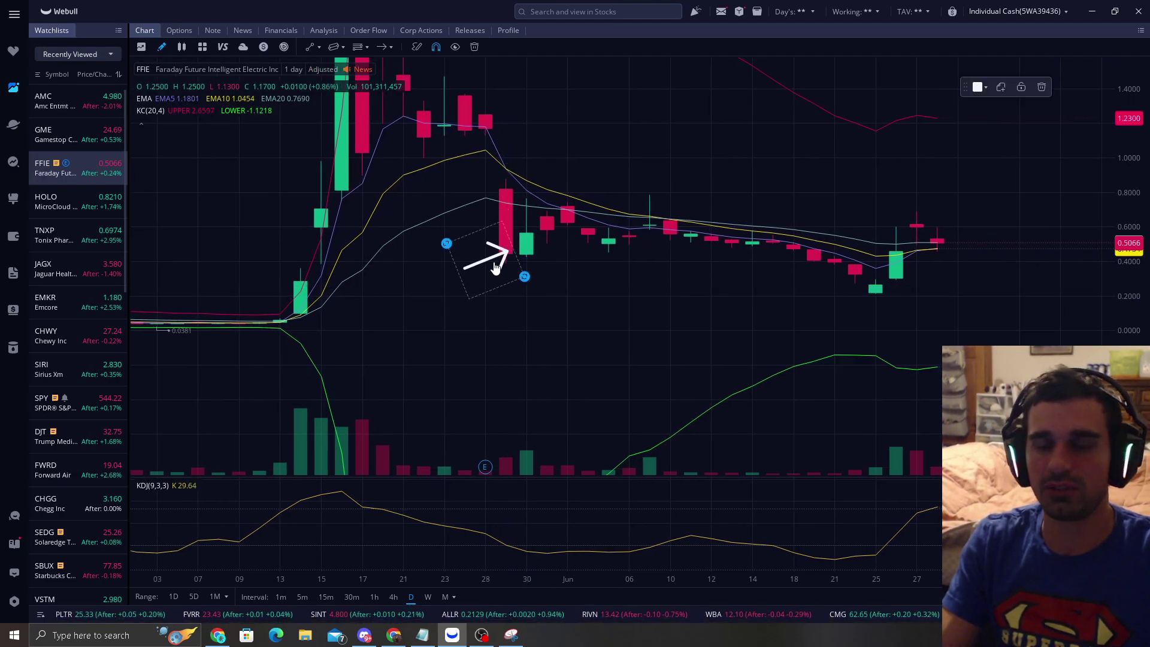
click(1041, 87)
- Switch to Discord and look through the swing-trade-alerts, education-videos, rtk-journal, day-trade-chat, daytrade-alerts and free-chat channels
click(365, 635)
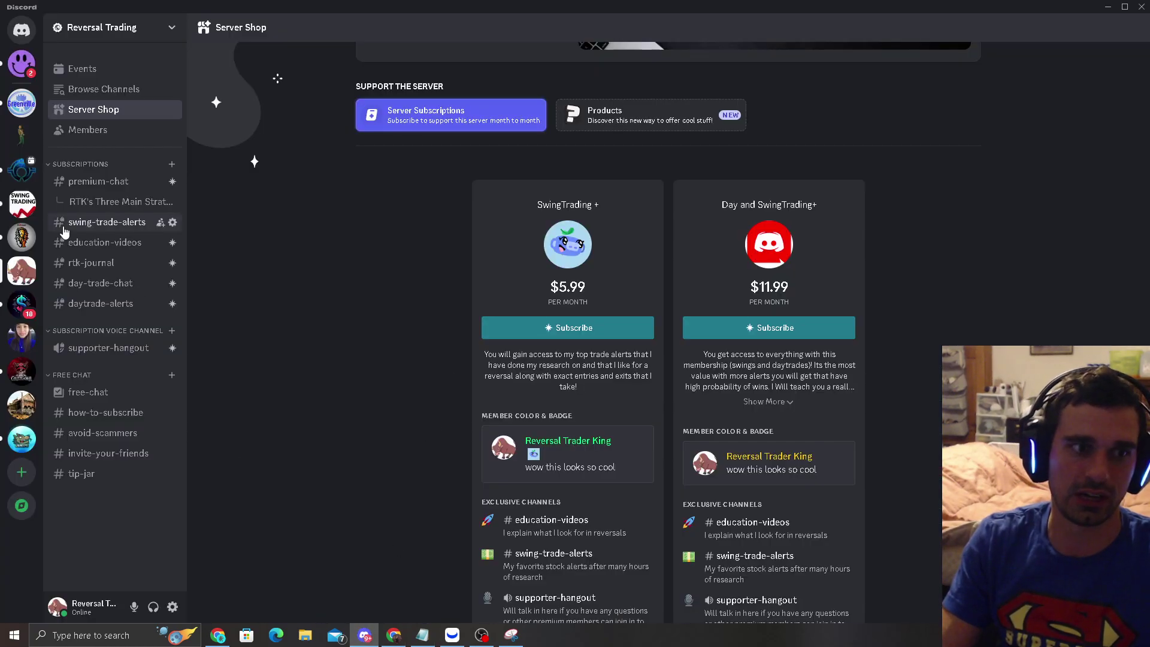
click(108, 222)
click(106, 244)
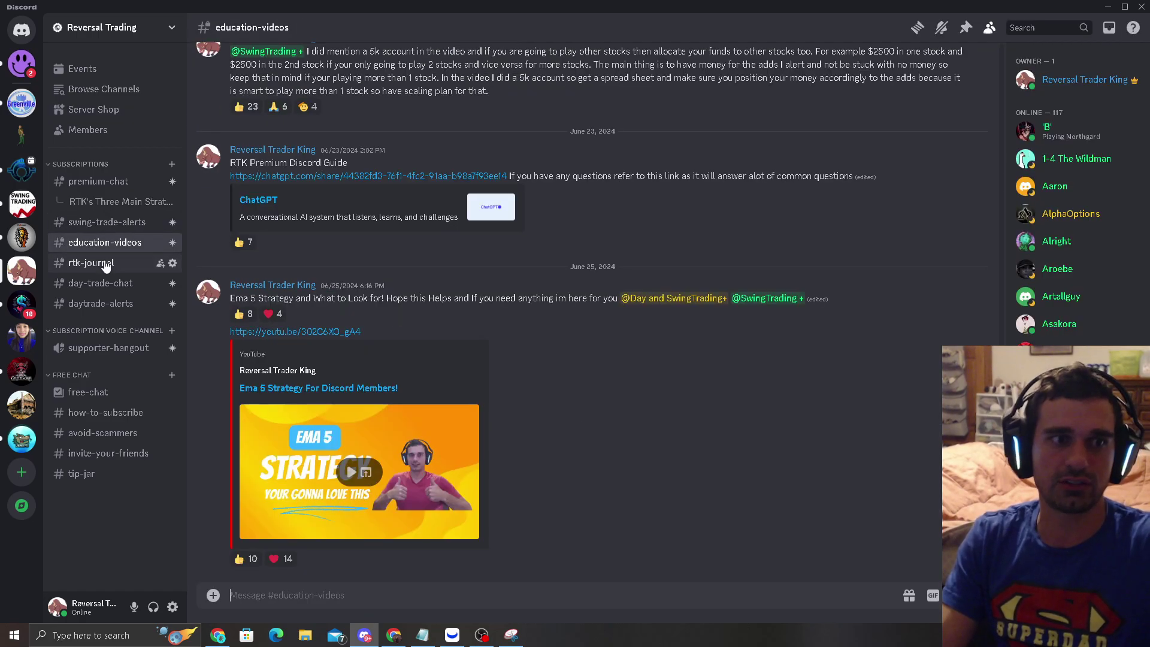
click(105, 265)
click(99, 284)
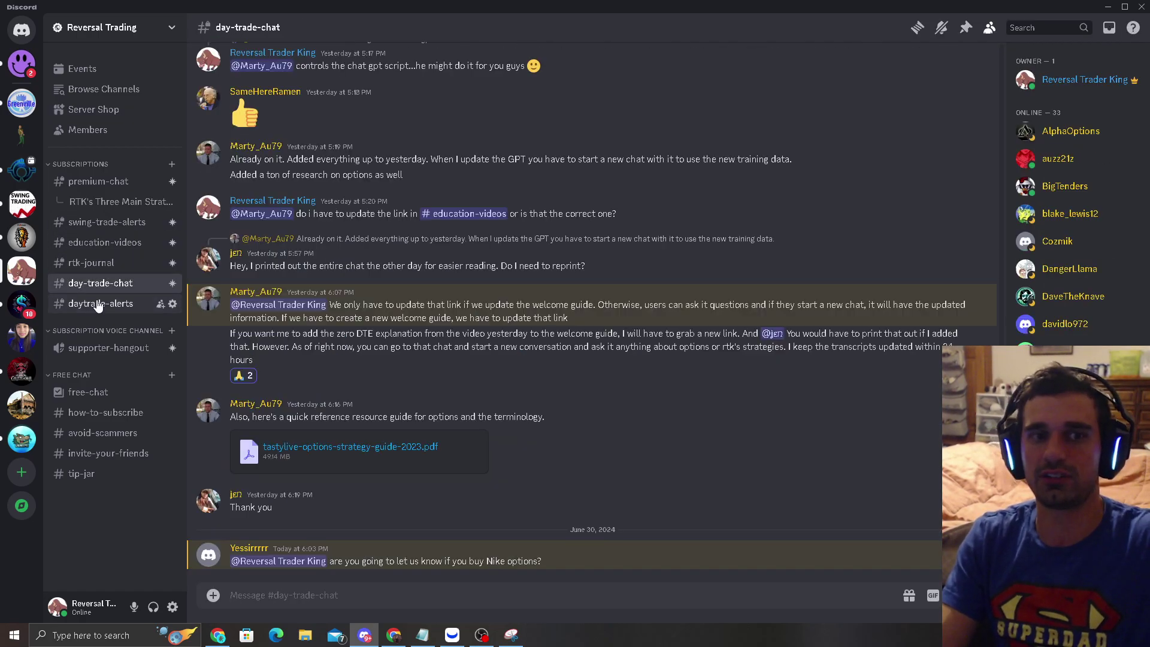
click(99, 304)
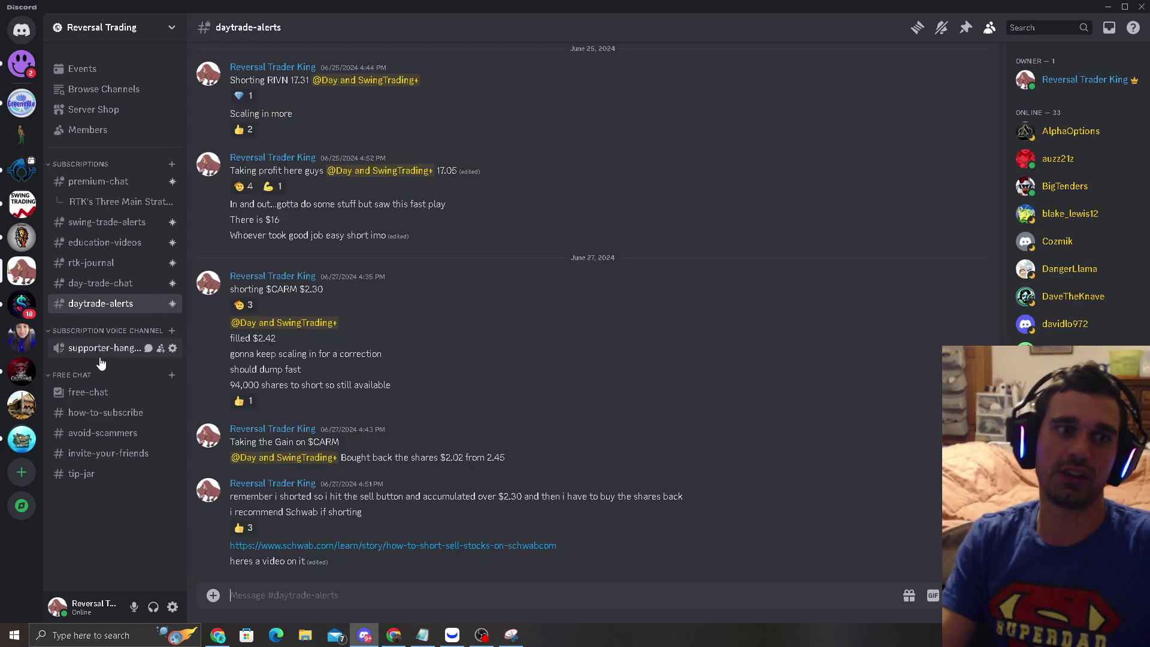
click(89, 396)
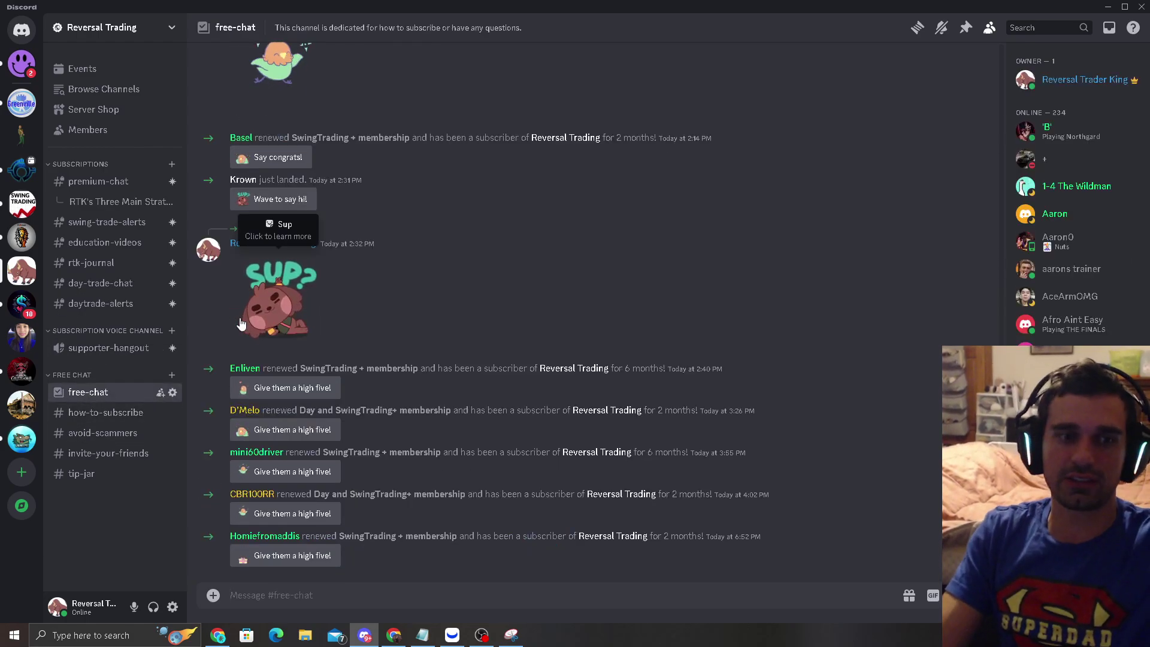